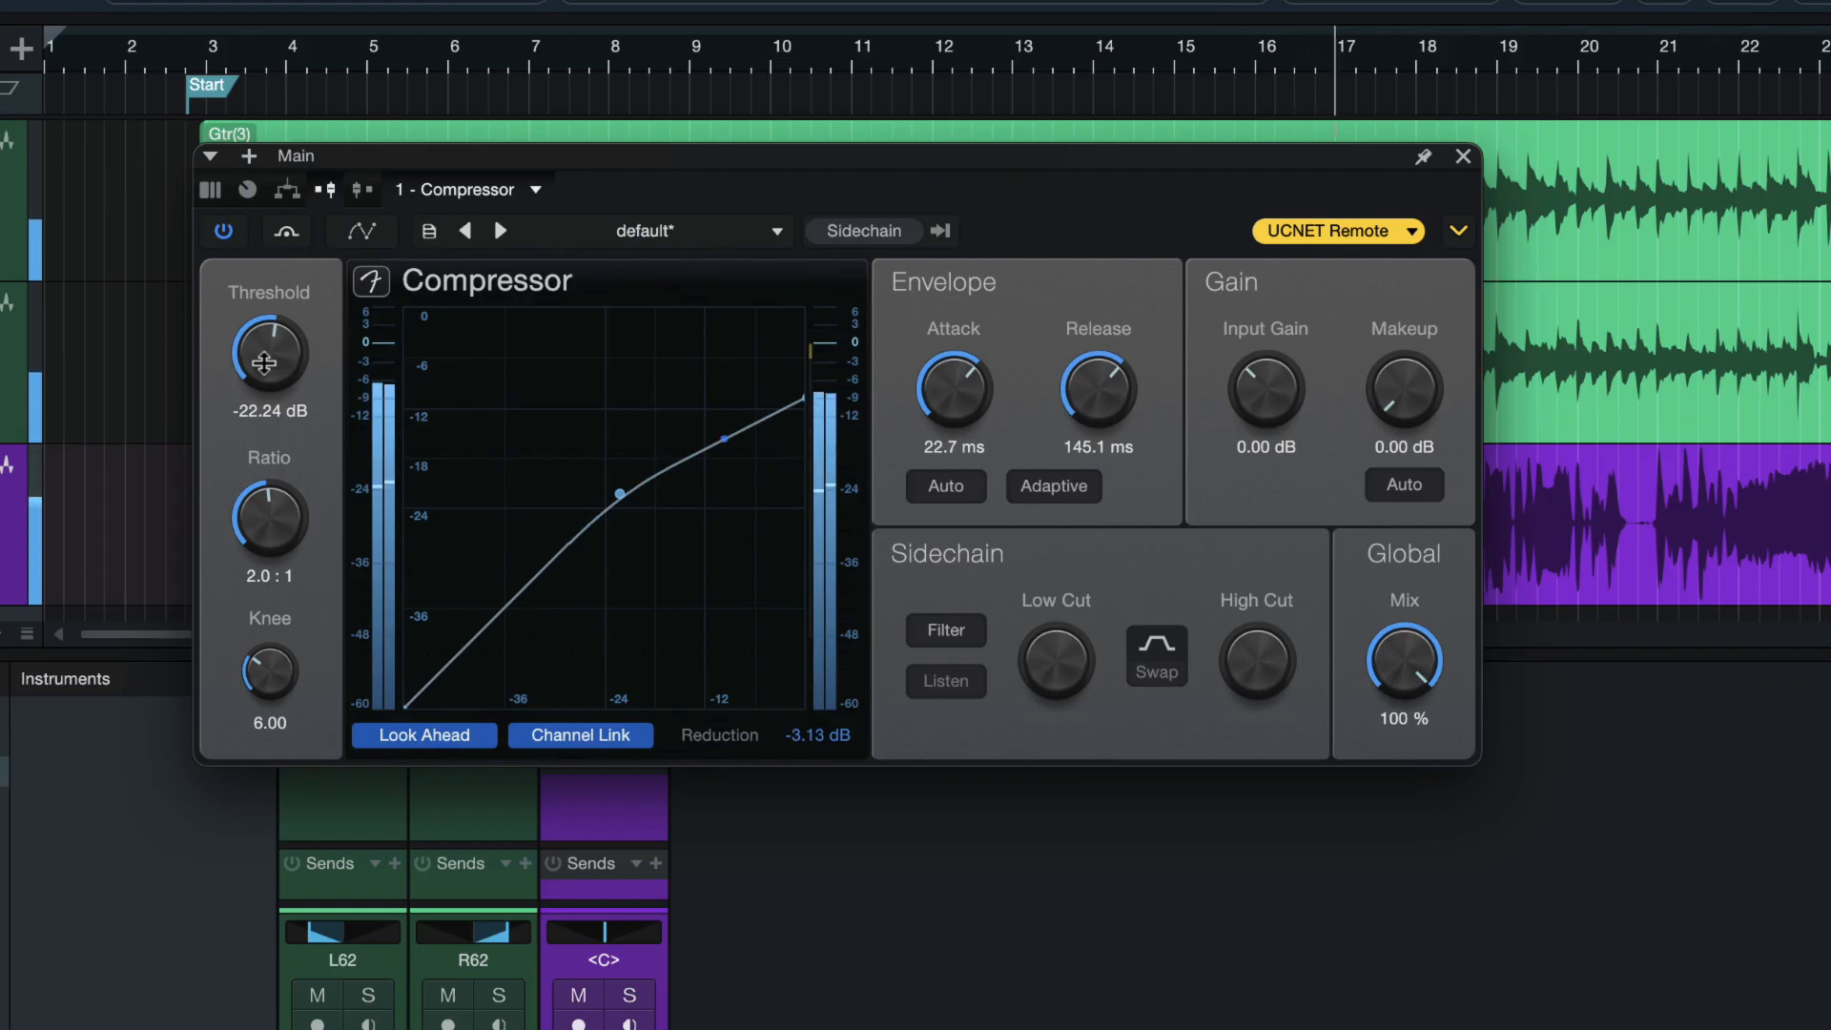
# Step: Lower the threshold of the compressor on the main bus to -21.52 dB
pyautogui.moveTo(264, 362); pyautogui.dragTo(264, 359)
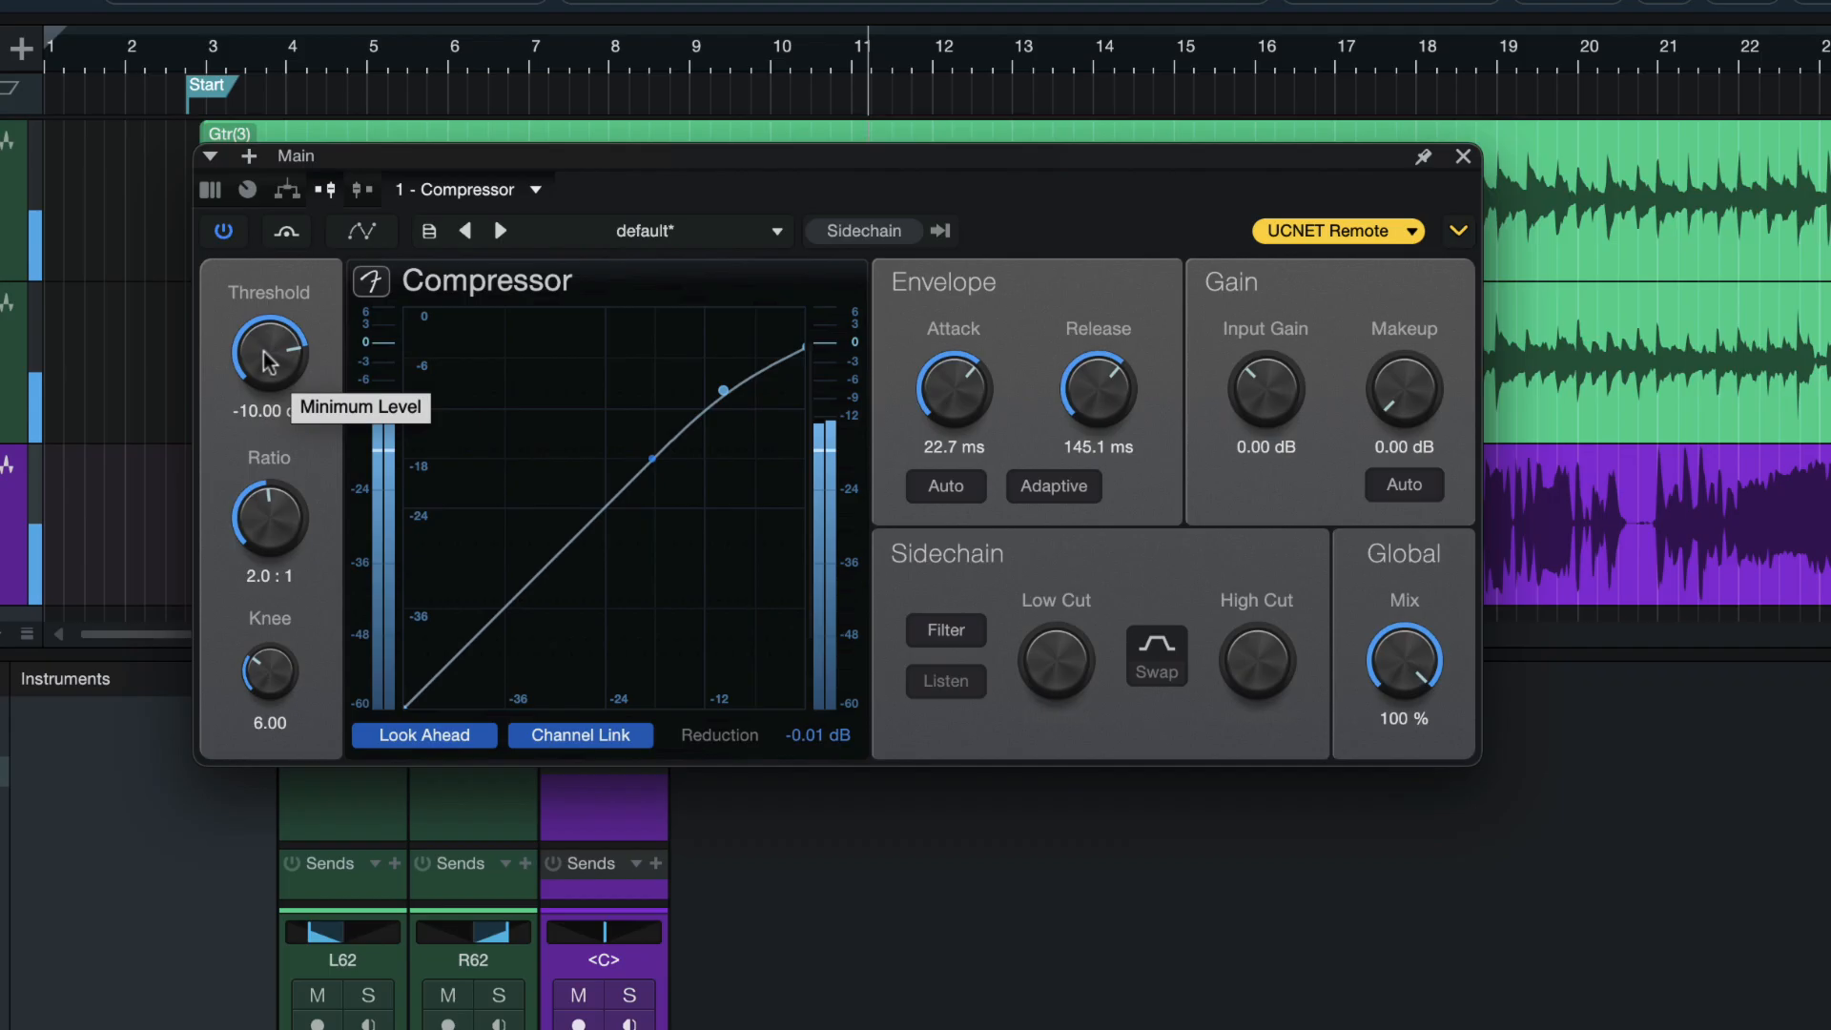
pyautogui.moveTo(263, 352); pyautogui.dragTo(274, 437)
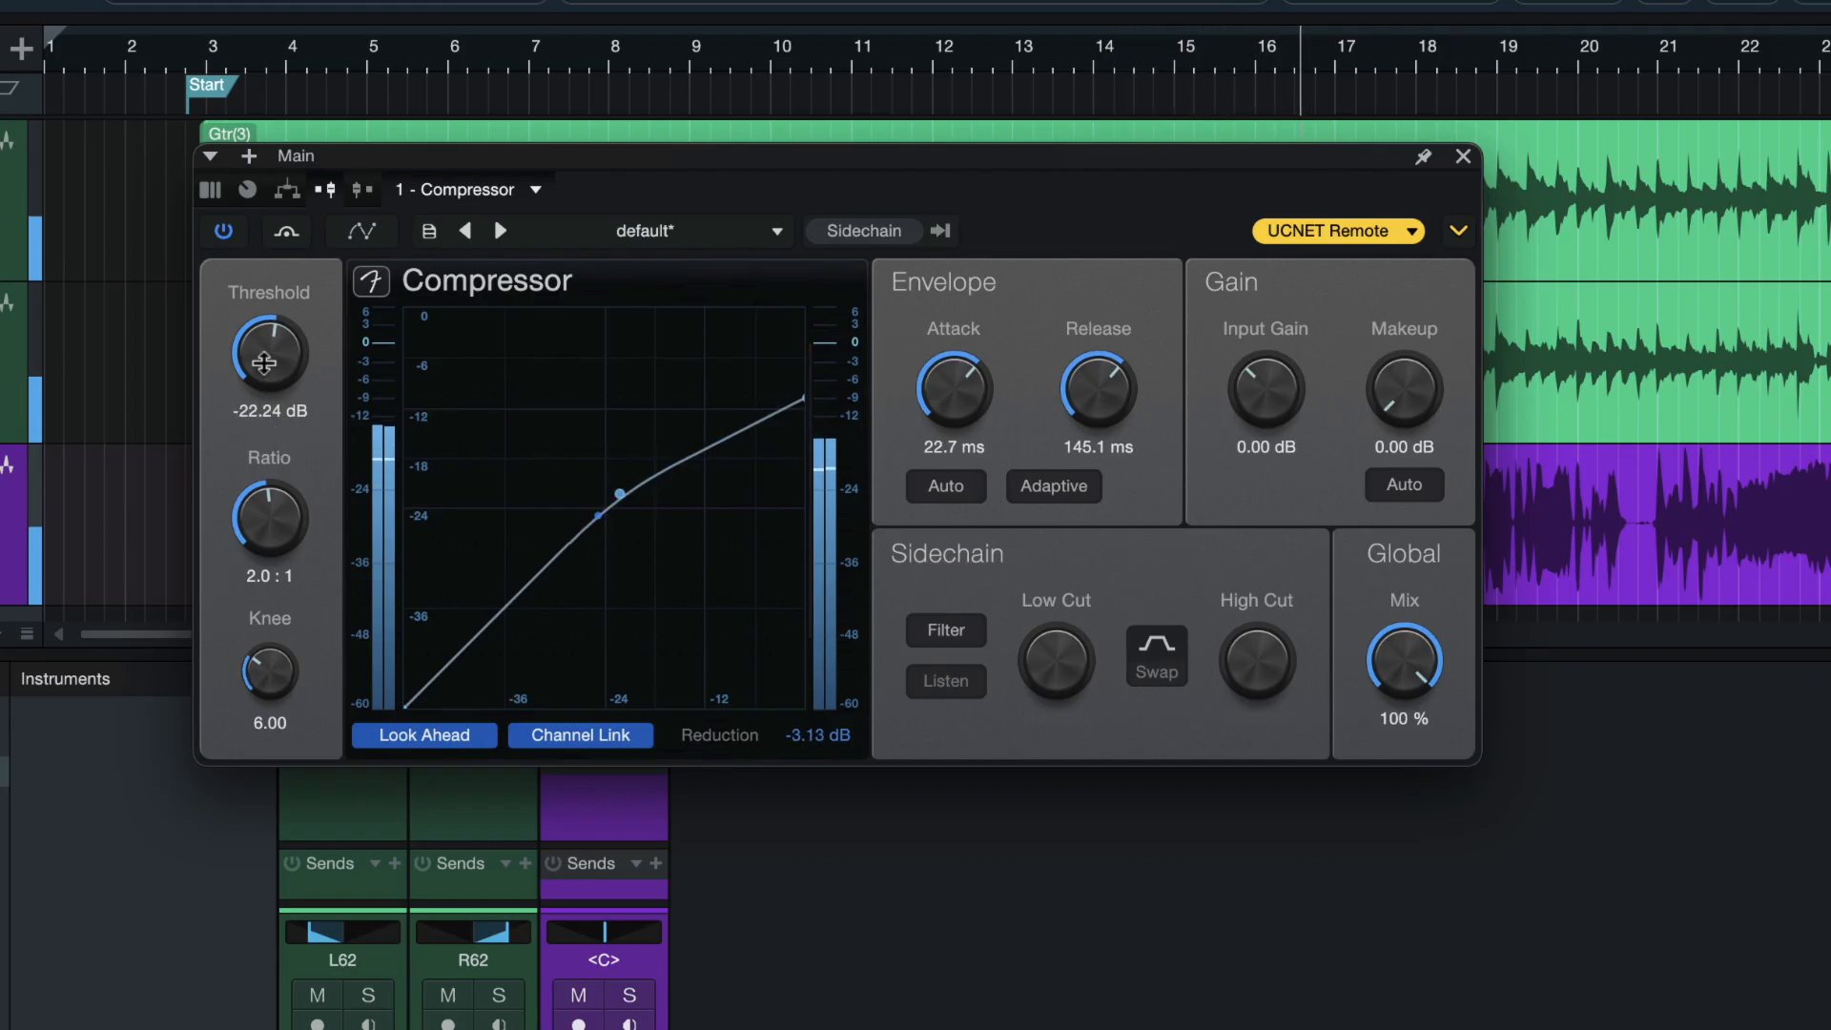
pyautogui.moveTo(264, 362); pyautogui.dragTo(264, 358)
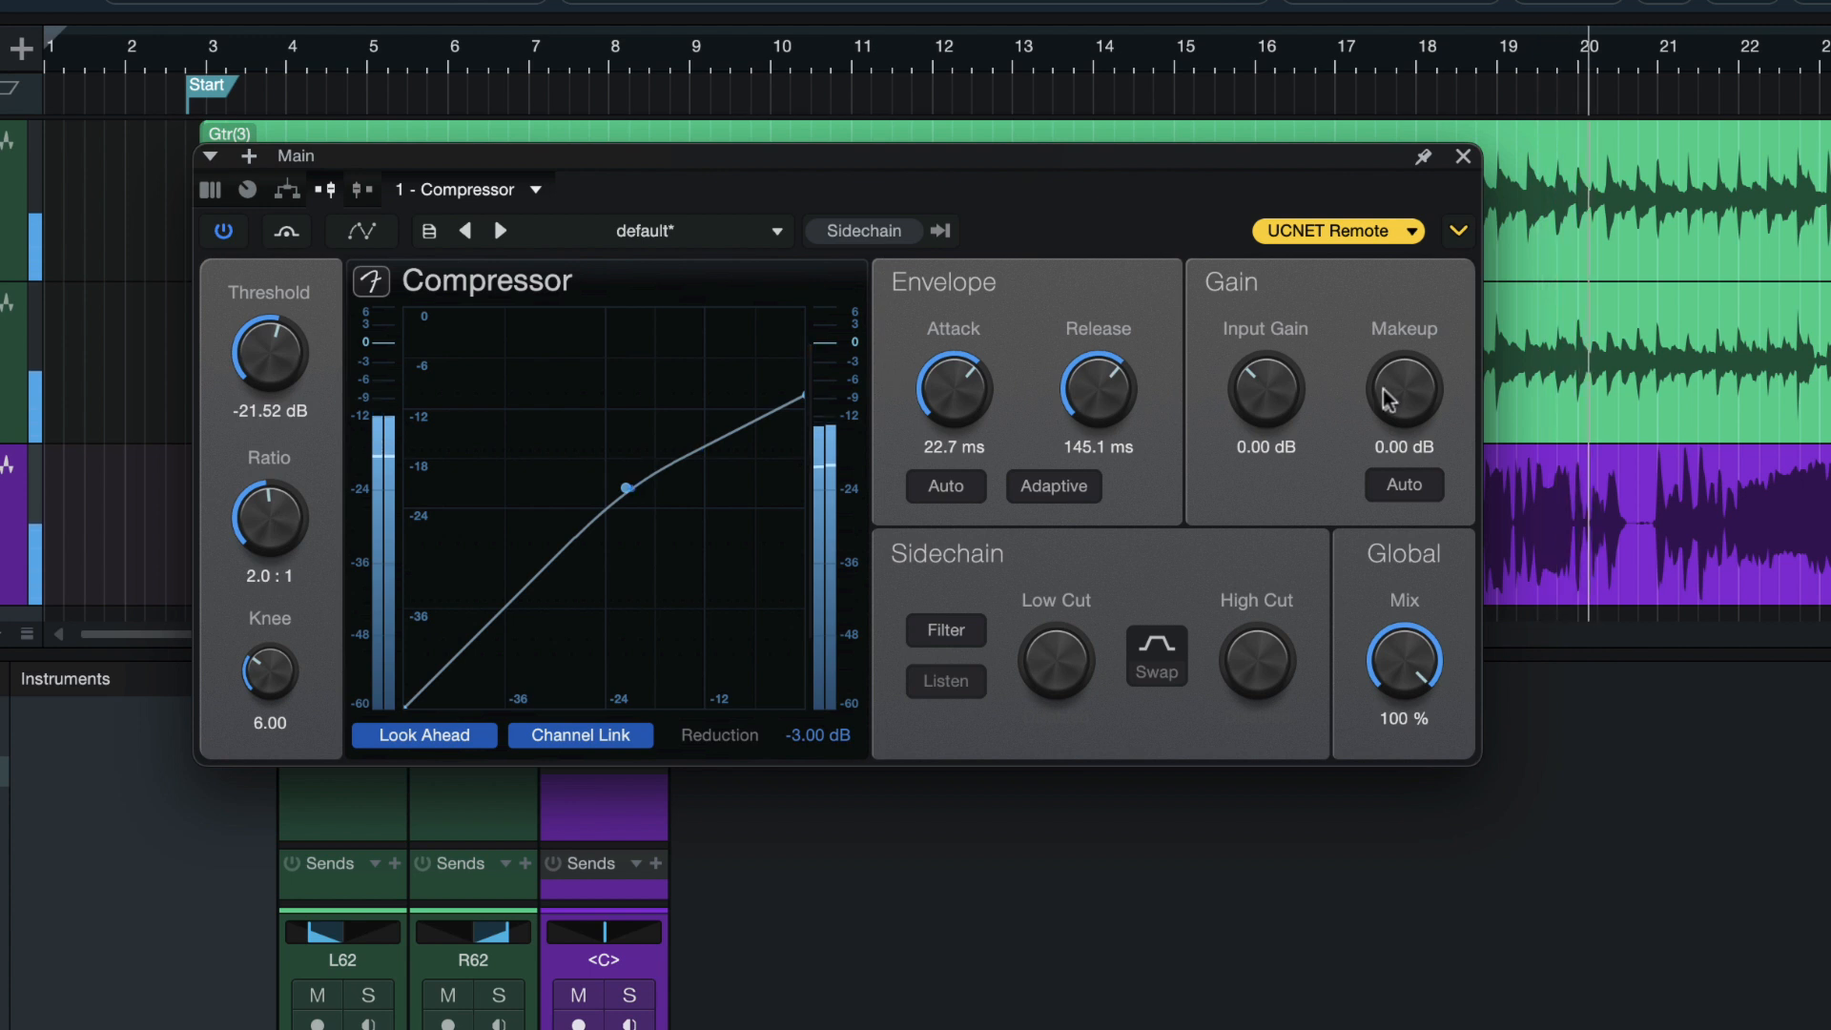
# Step: Set the compressor's makeup gain to 1.68 dB, bypassing and re-enabling the compressor to compare the levels
pyautogui.moveTo(1401, 389); pyautogui.dragTo(1400, 378)
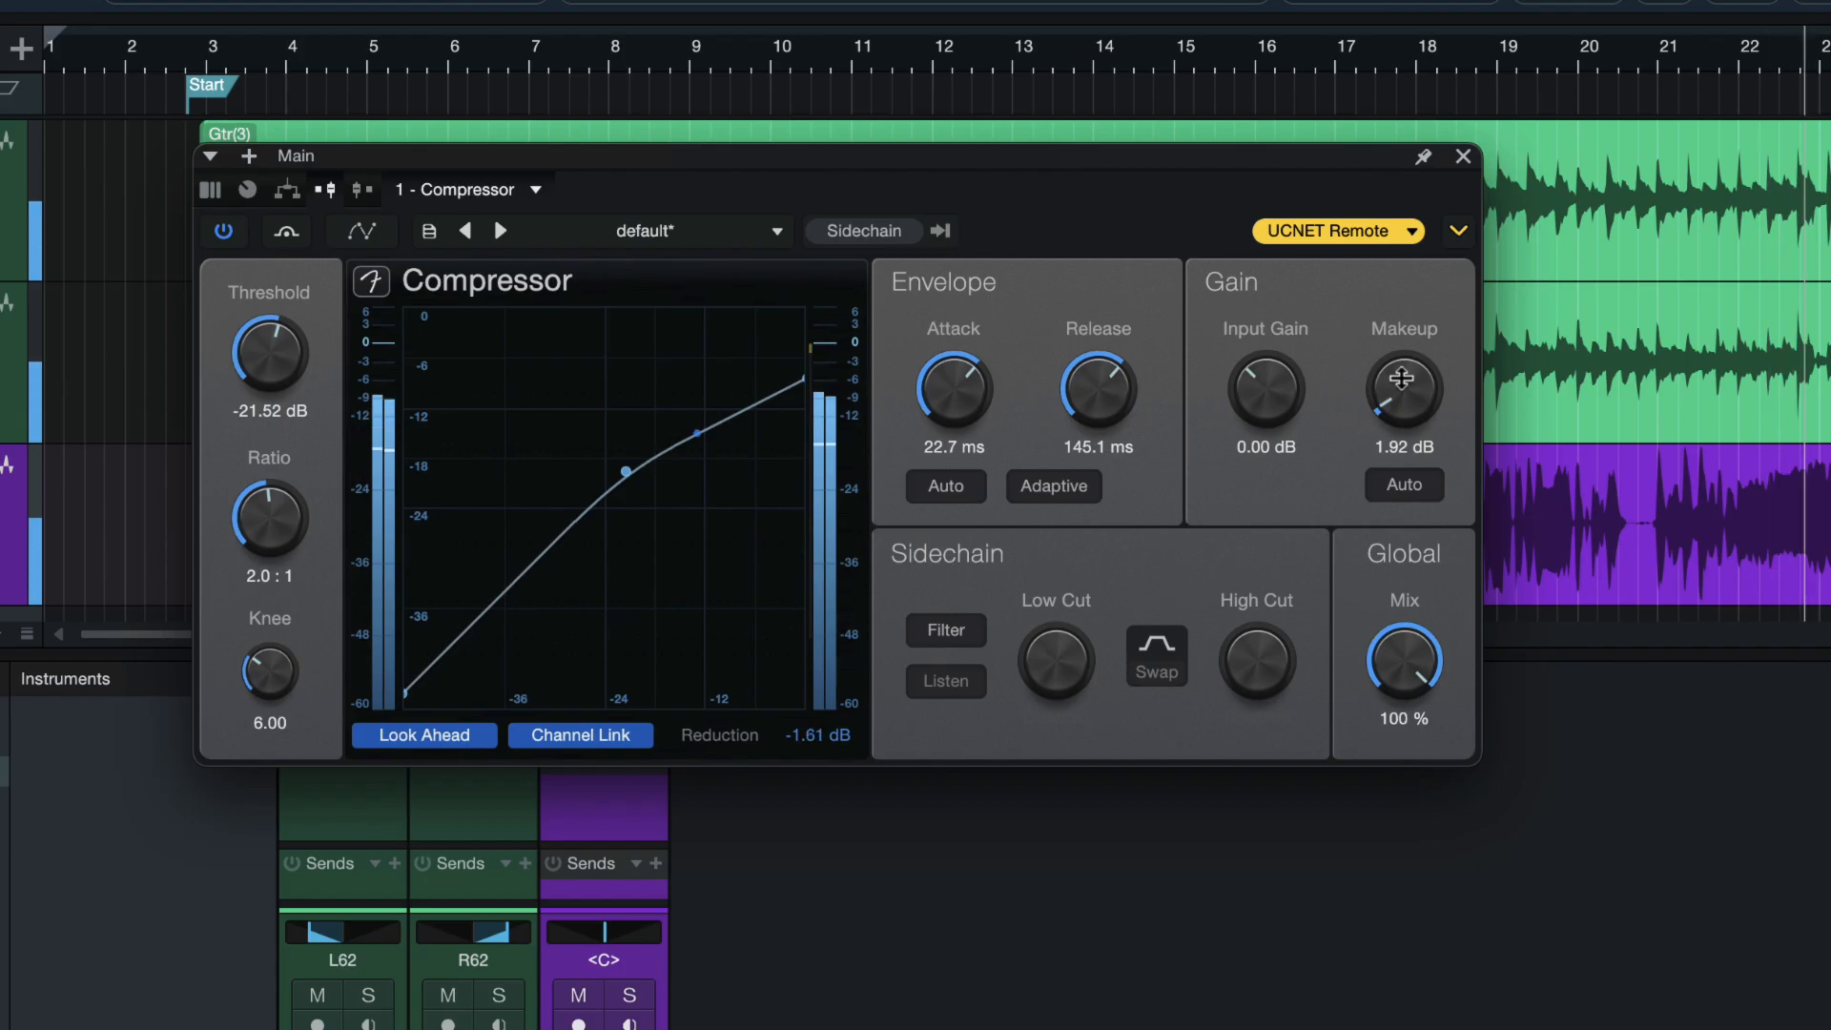
pyautogui.moveTo(1401, 379); pyautogui.dragTo(1408, 386)
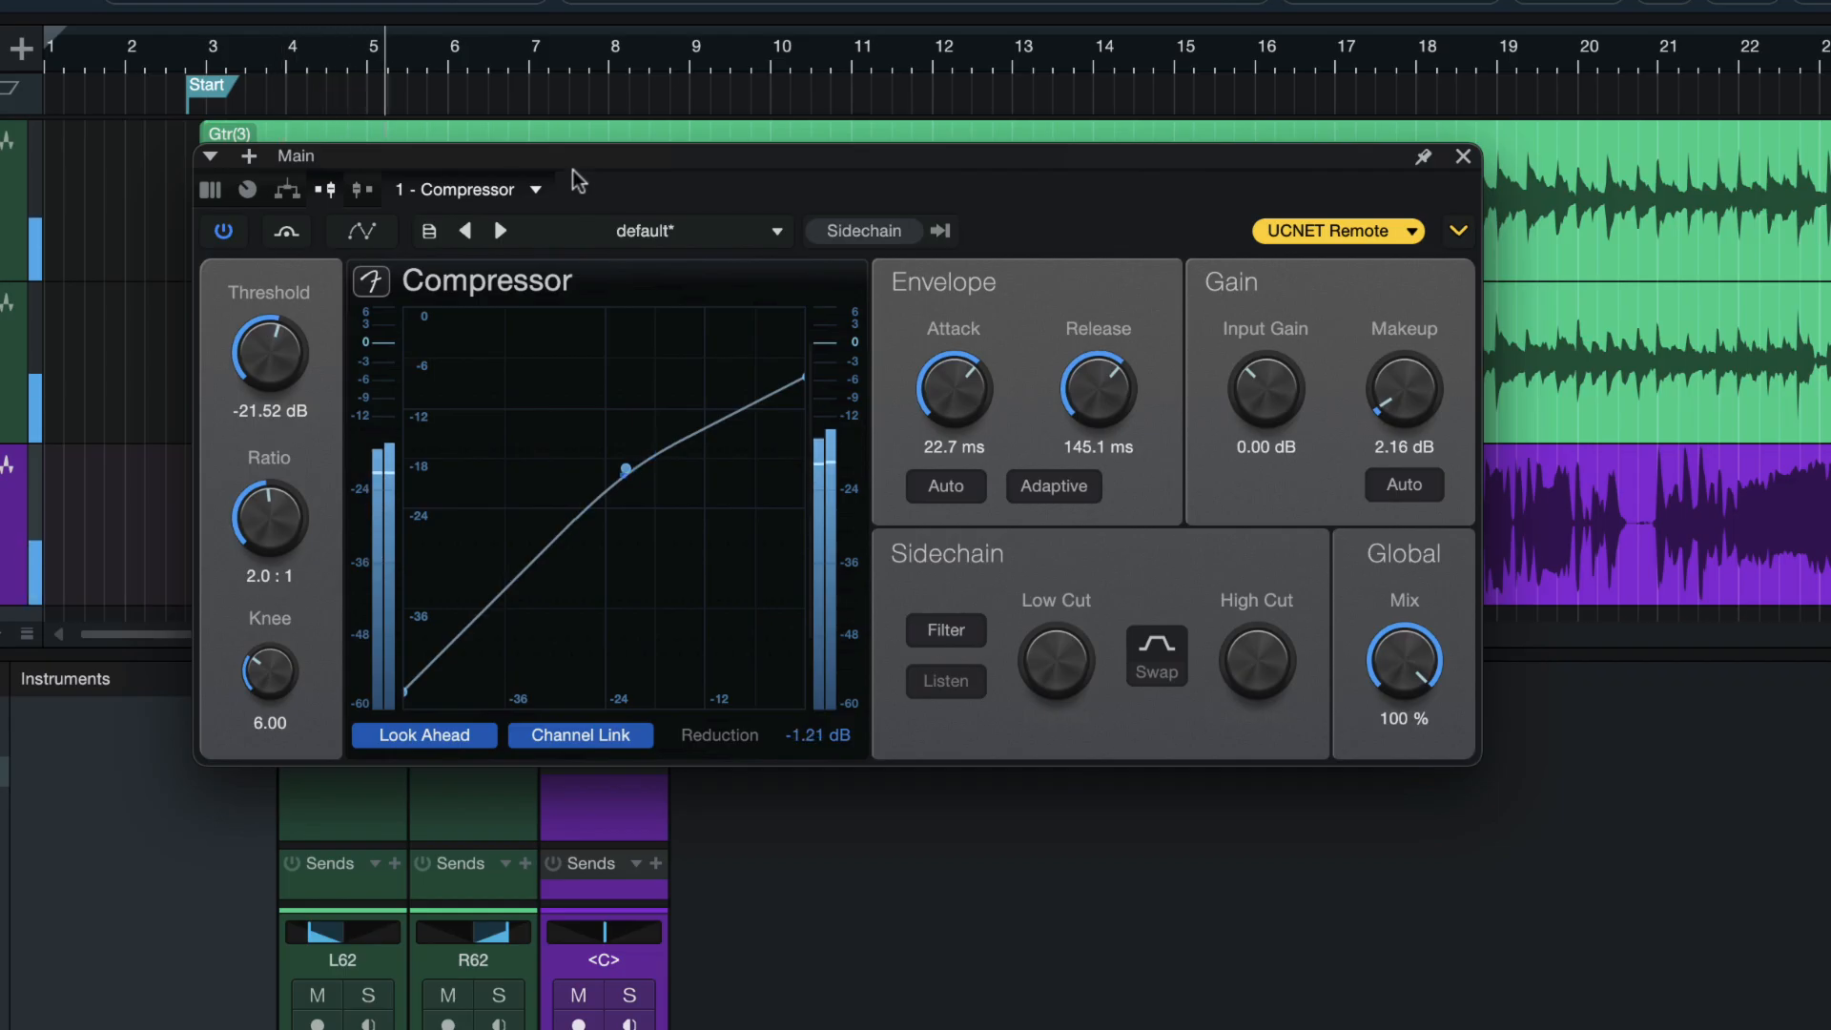
pyautogui.click(286, 240)
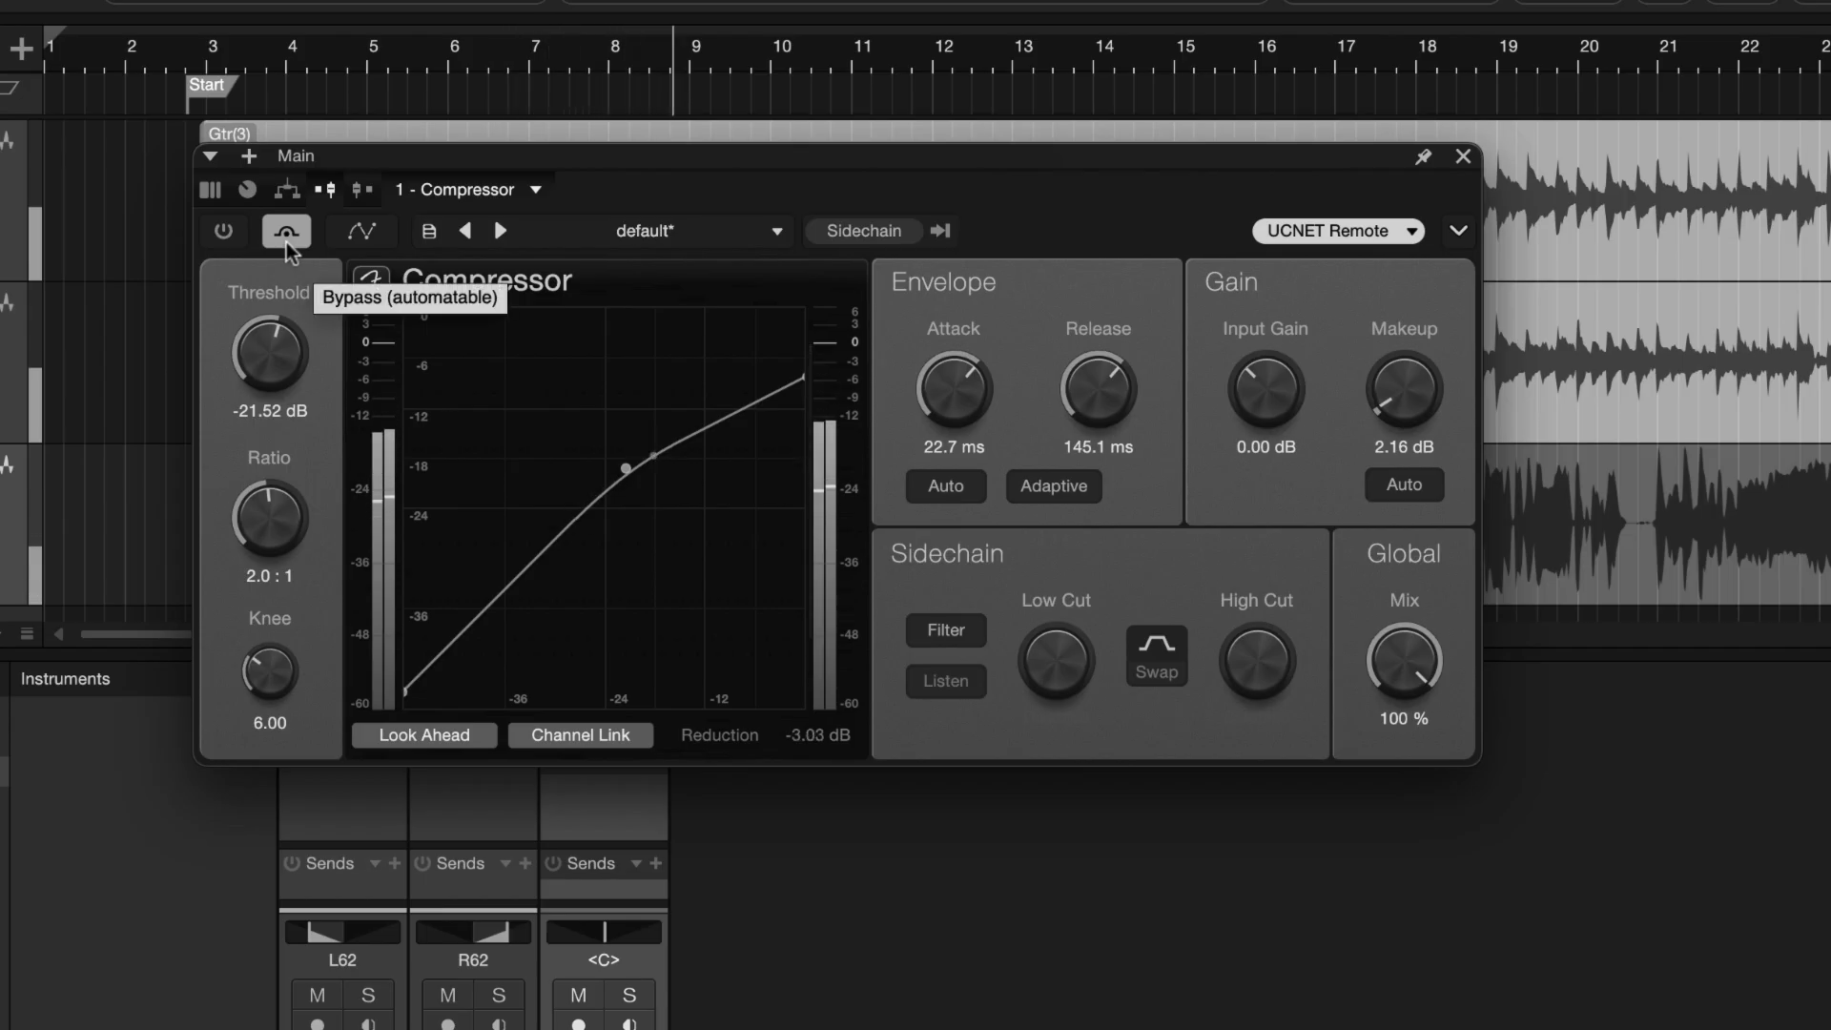
pyautogui.click(286, 243)
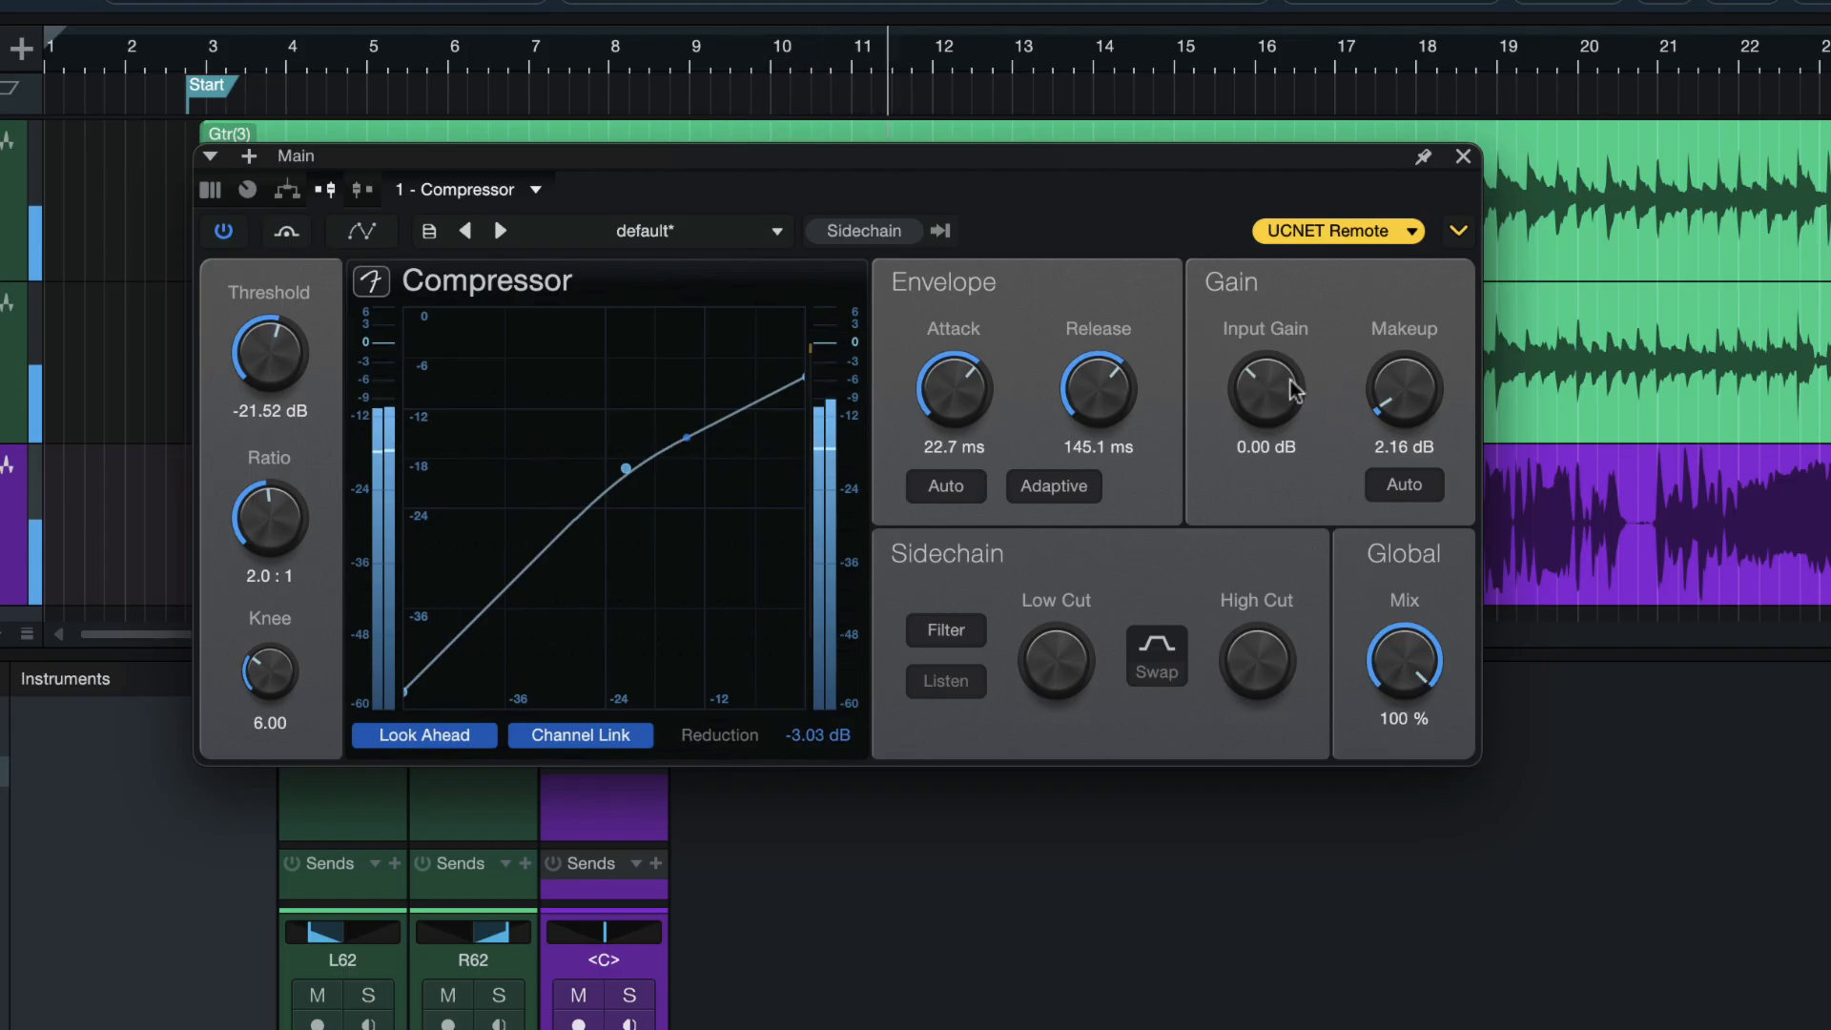
pyautogui.moveTo(1388, 385); pyautogui.dragTo(1387, 391)
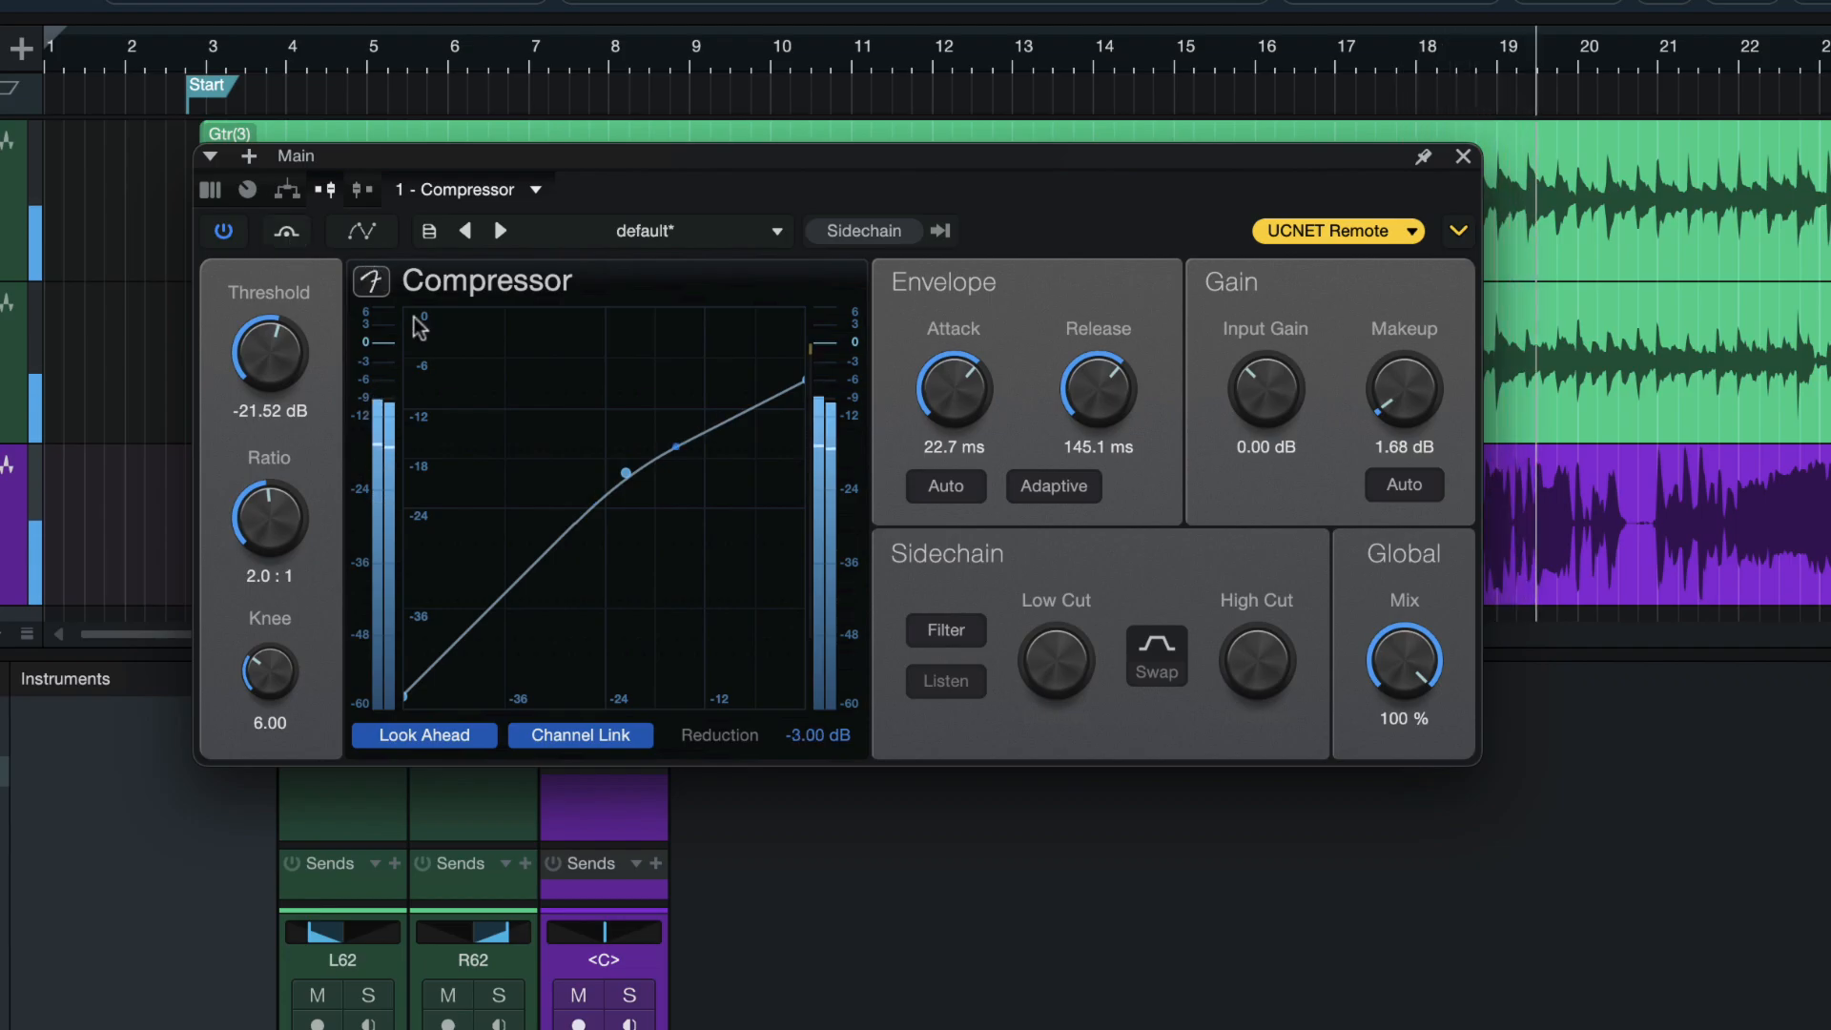
pyautogui.click(283, 236)
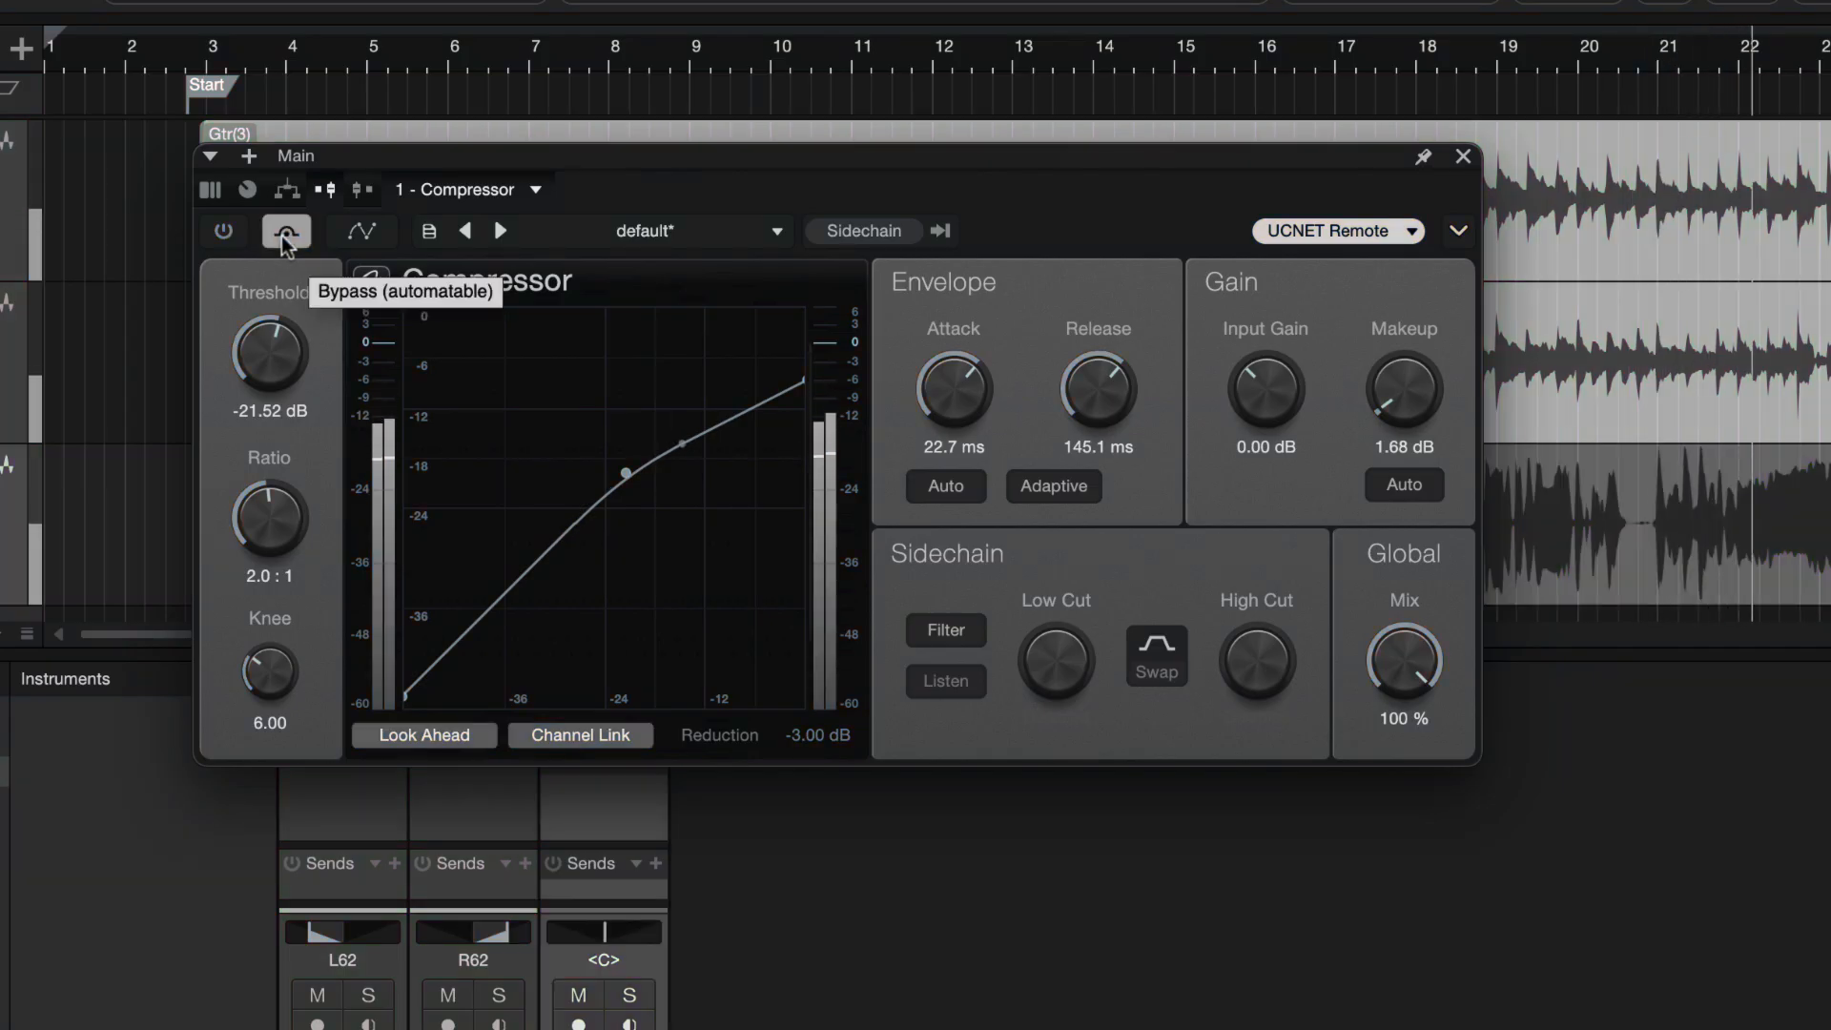
pyautogui.click(284, 237)
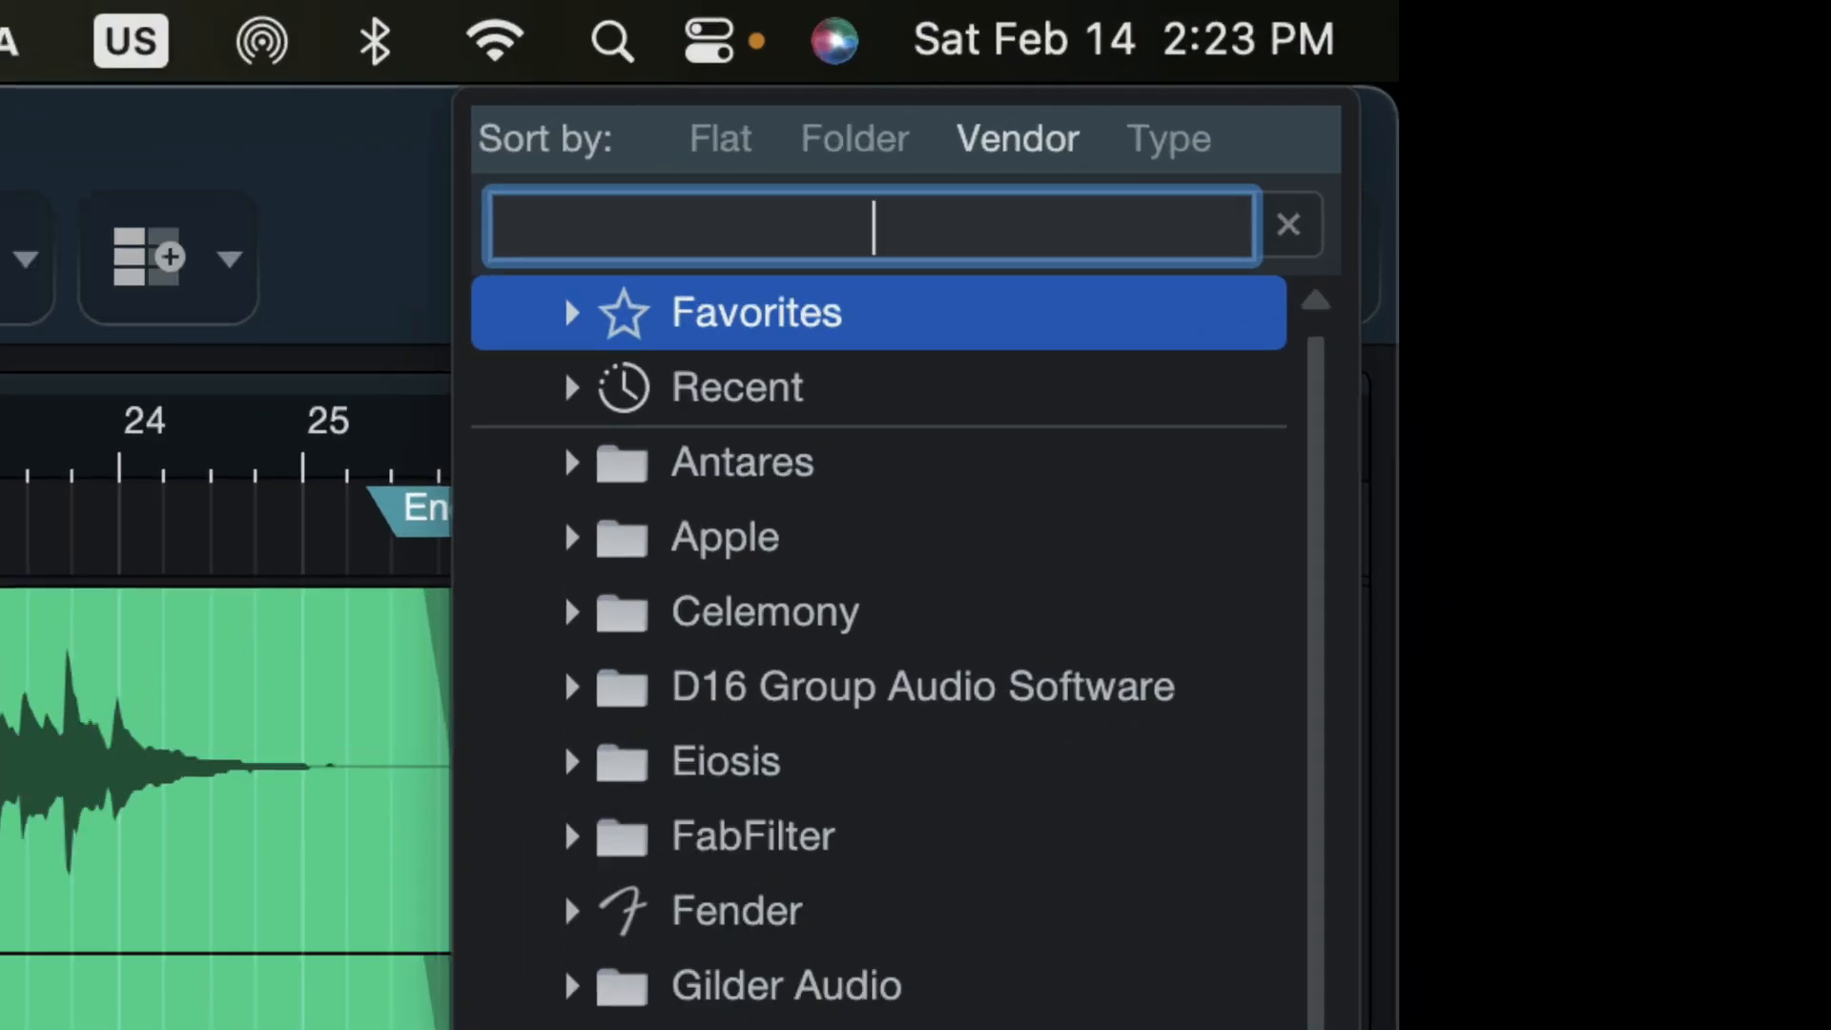
# Step: Add Pro EQ to the main bus and set its LF band to Shelf 12dB at 70.2 Hz with -0.96 dB gain
pyautogui.write('eq')
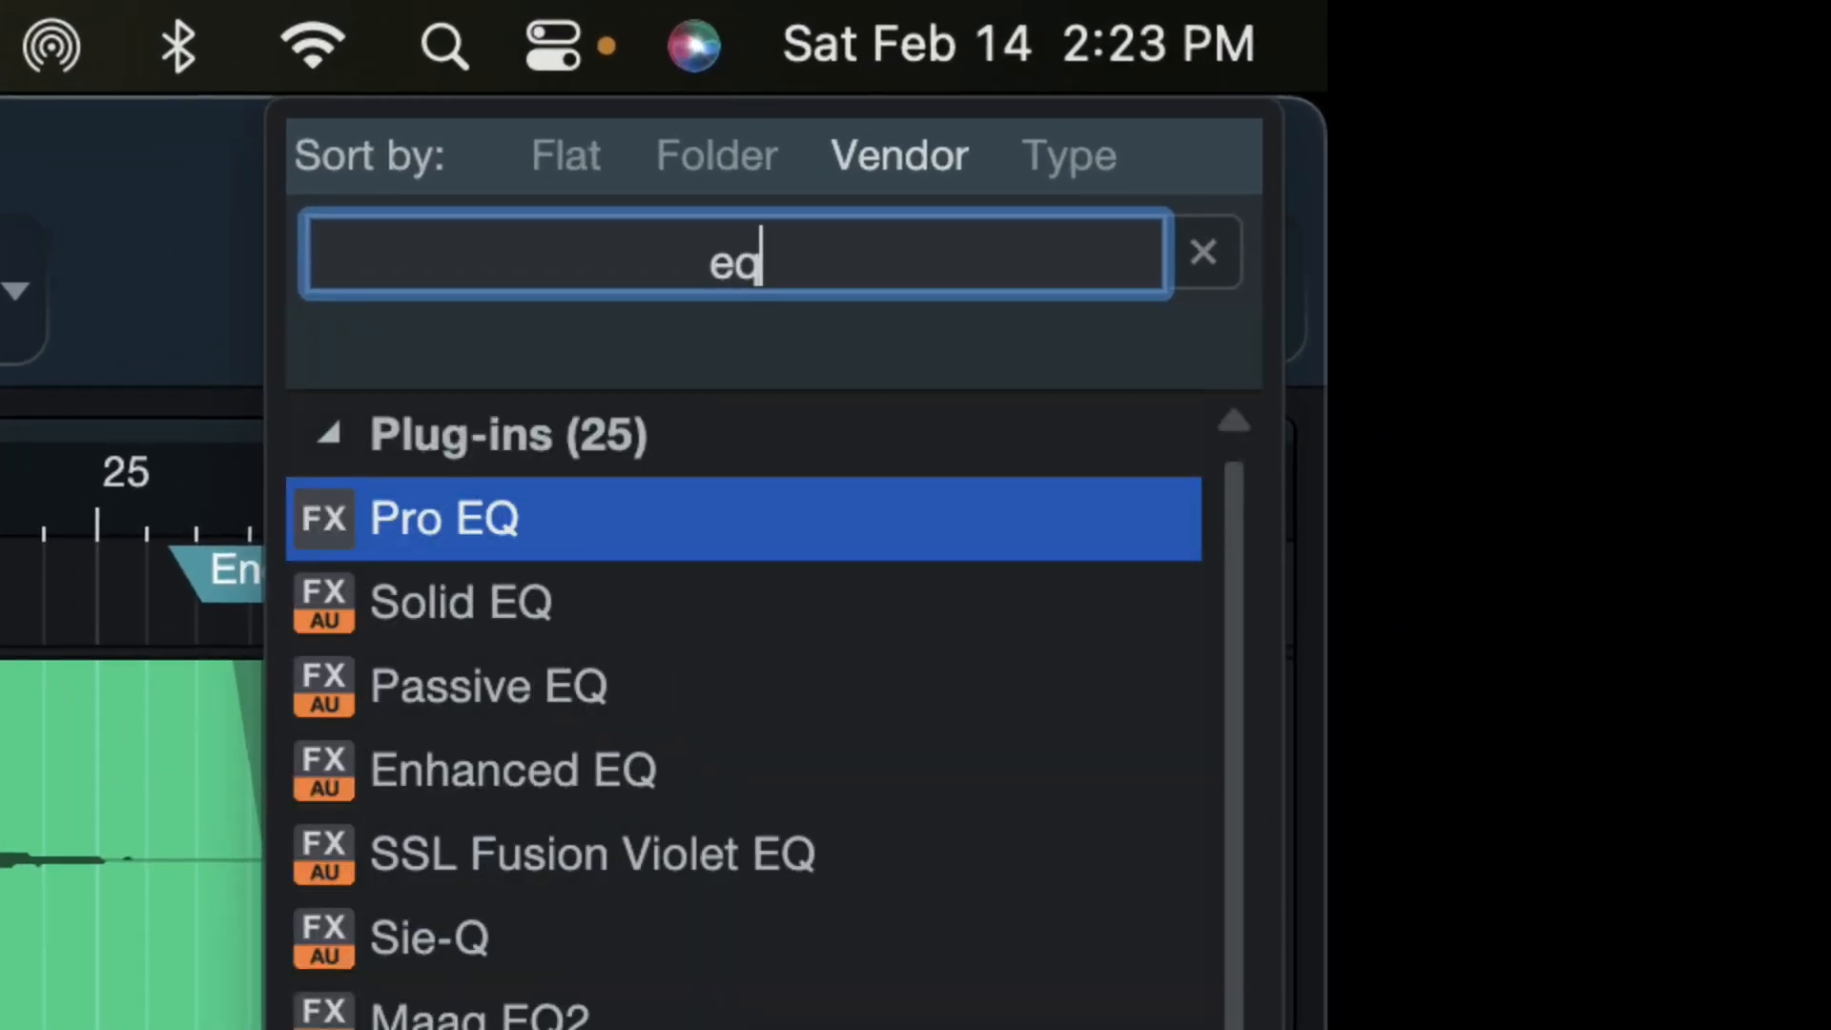
pyautogui.press('Return')
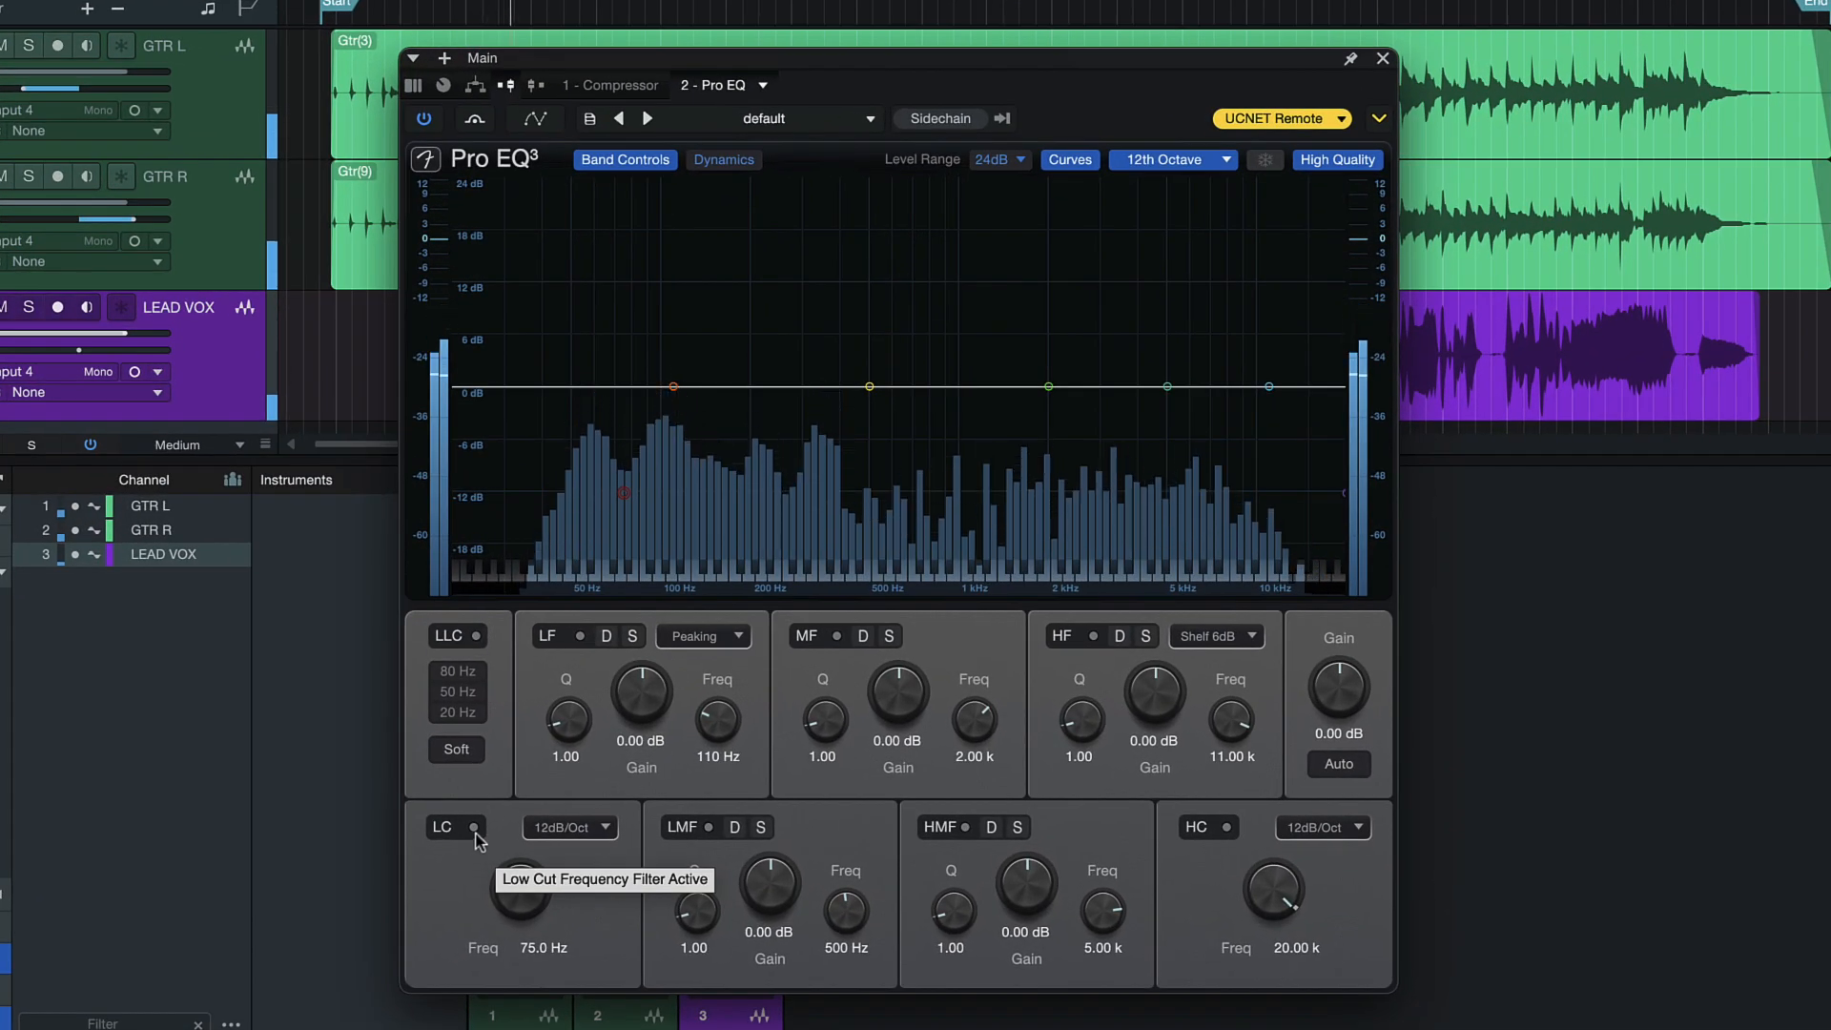
pyautogui.click(582, 637)
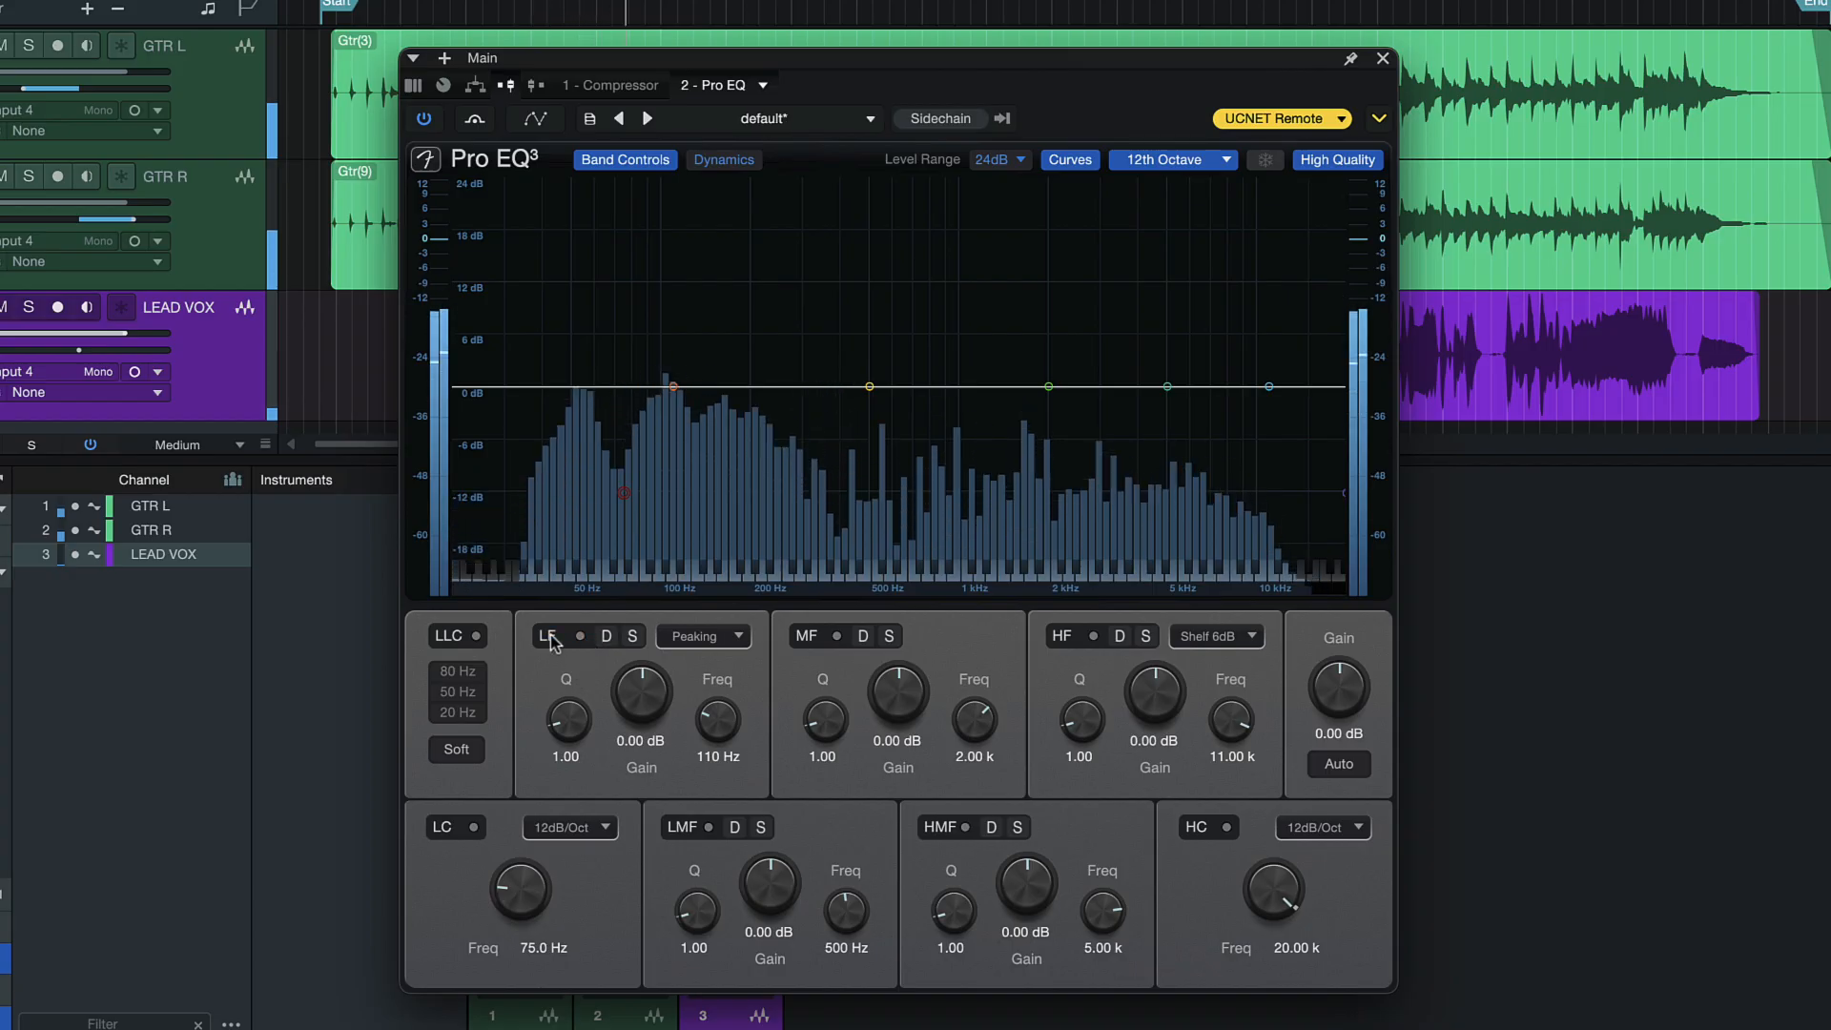
pyautogui.click(703, 636)
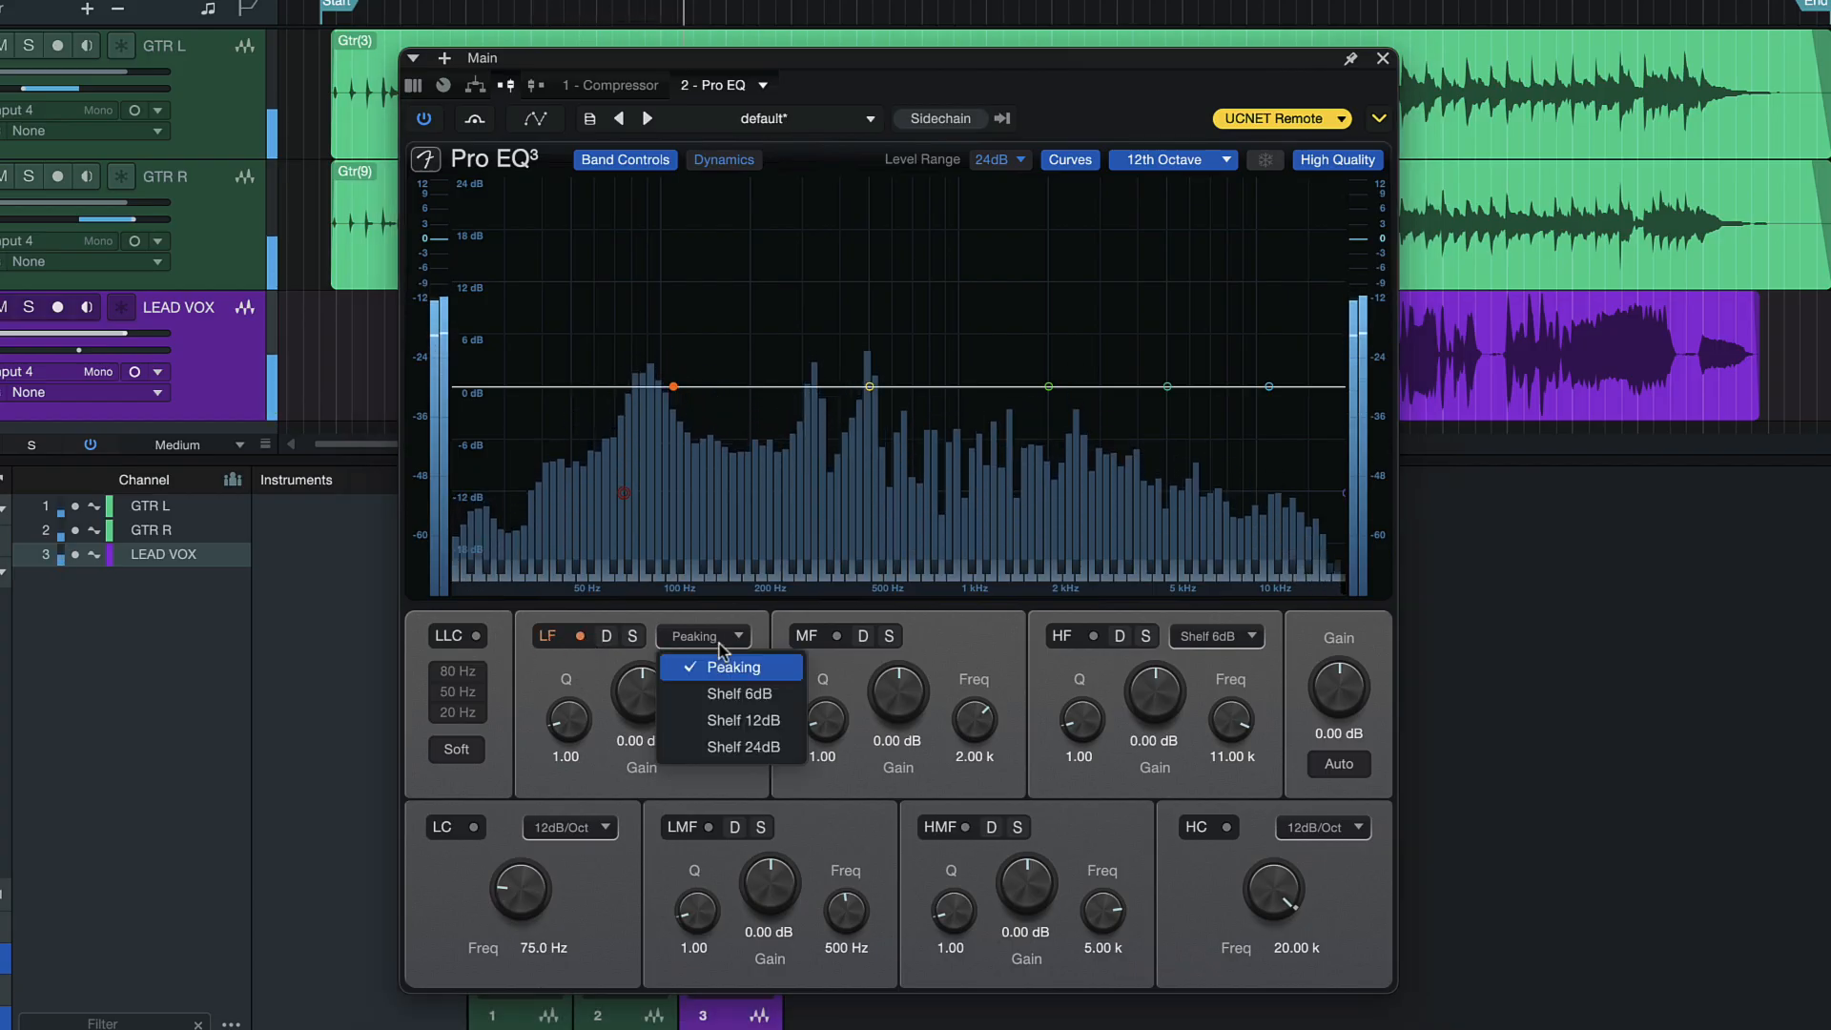
pyautogui.click(718, 721)
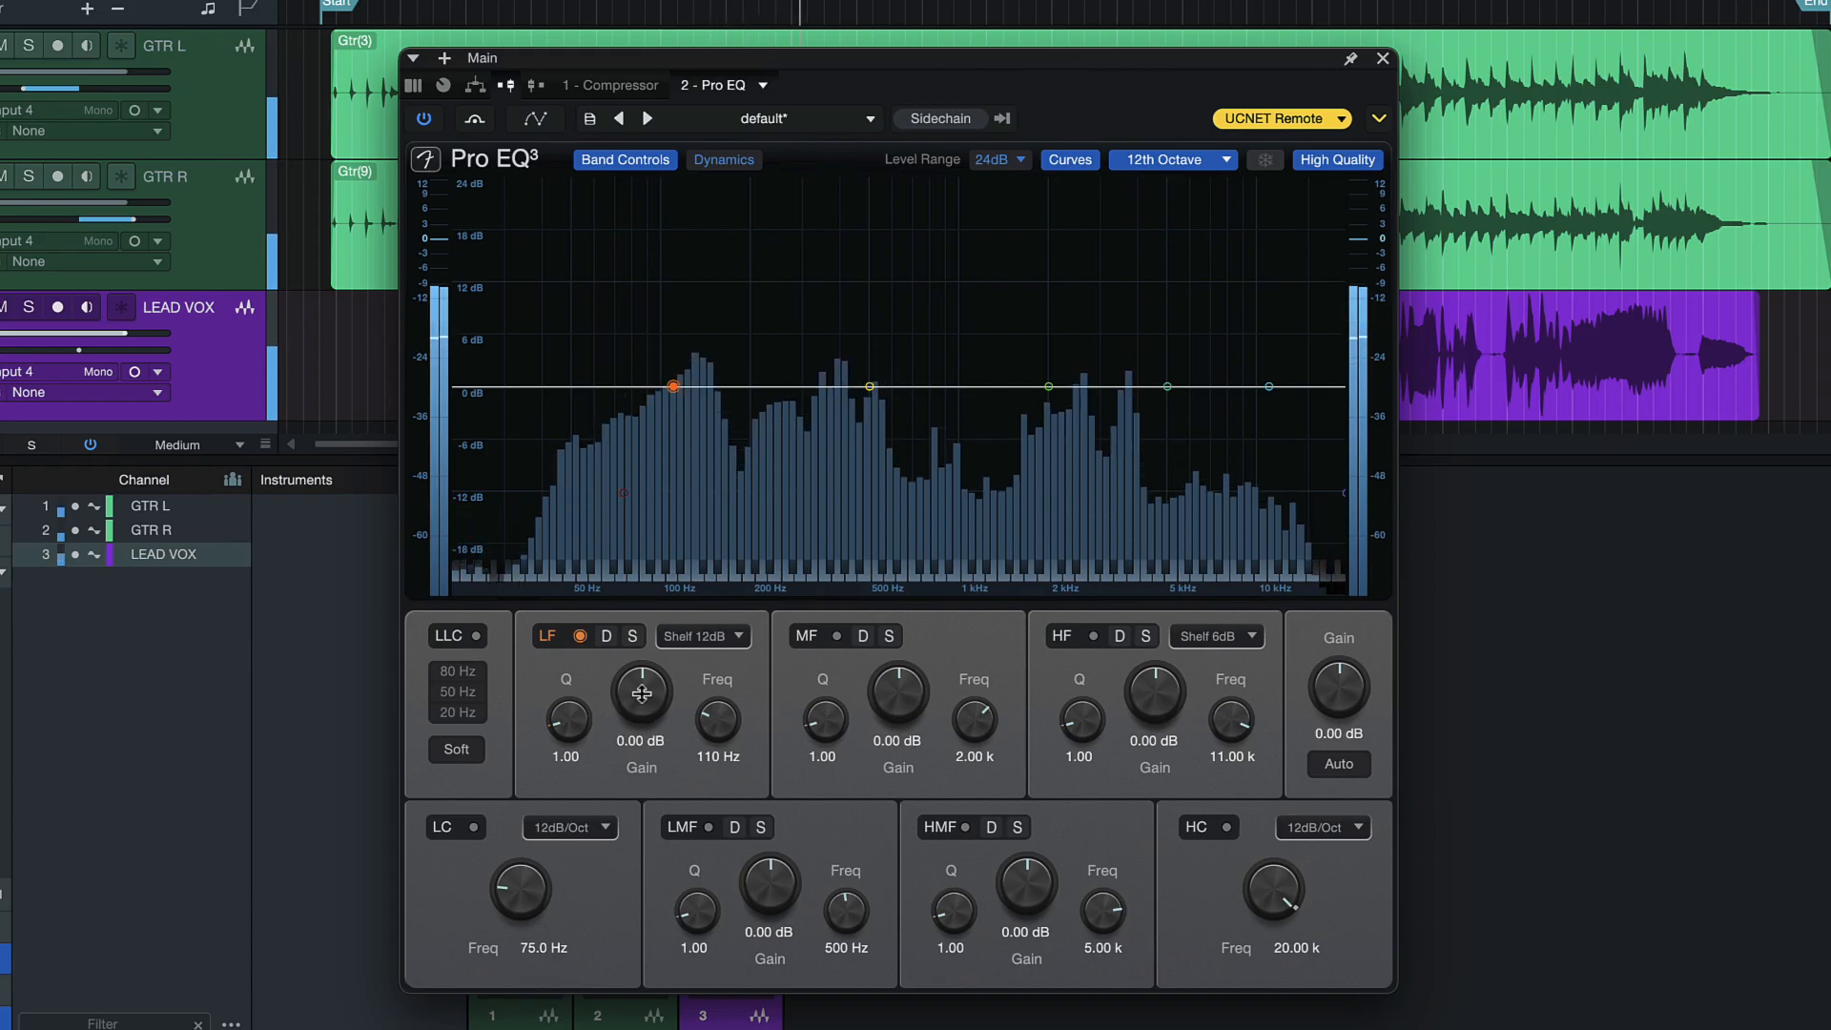
pyautogui.moveTo(642, 693)
pyautogui.mouseDown()
pyautogui.moveTo(636, 760)
pyautogui.moveTo(639, 693)
pyautogui.mouseUp()
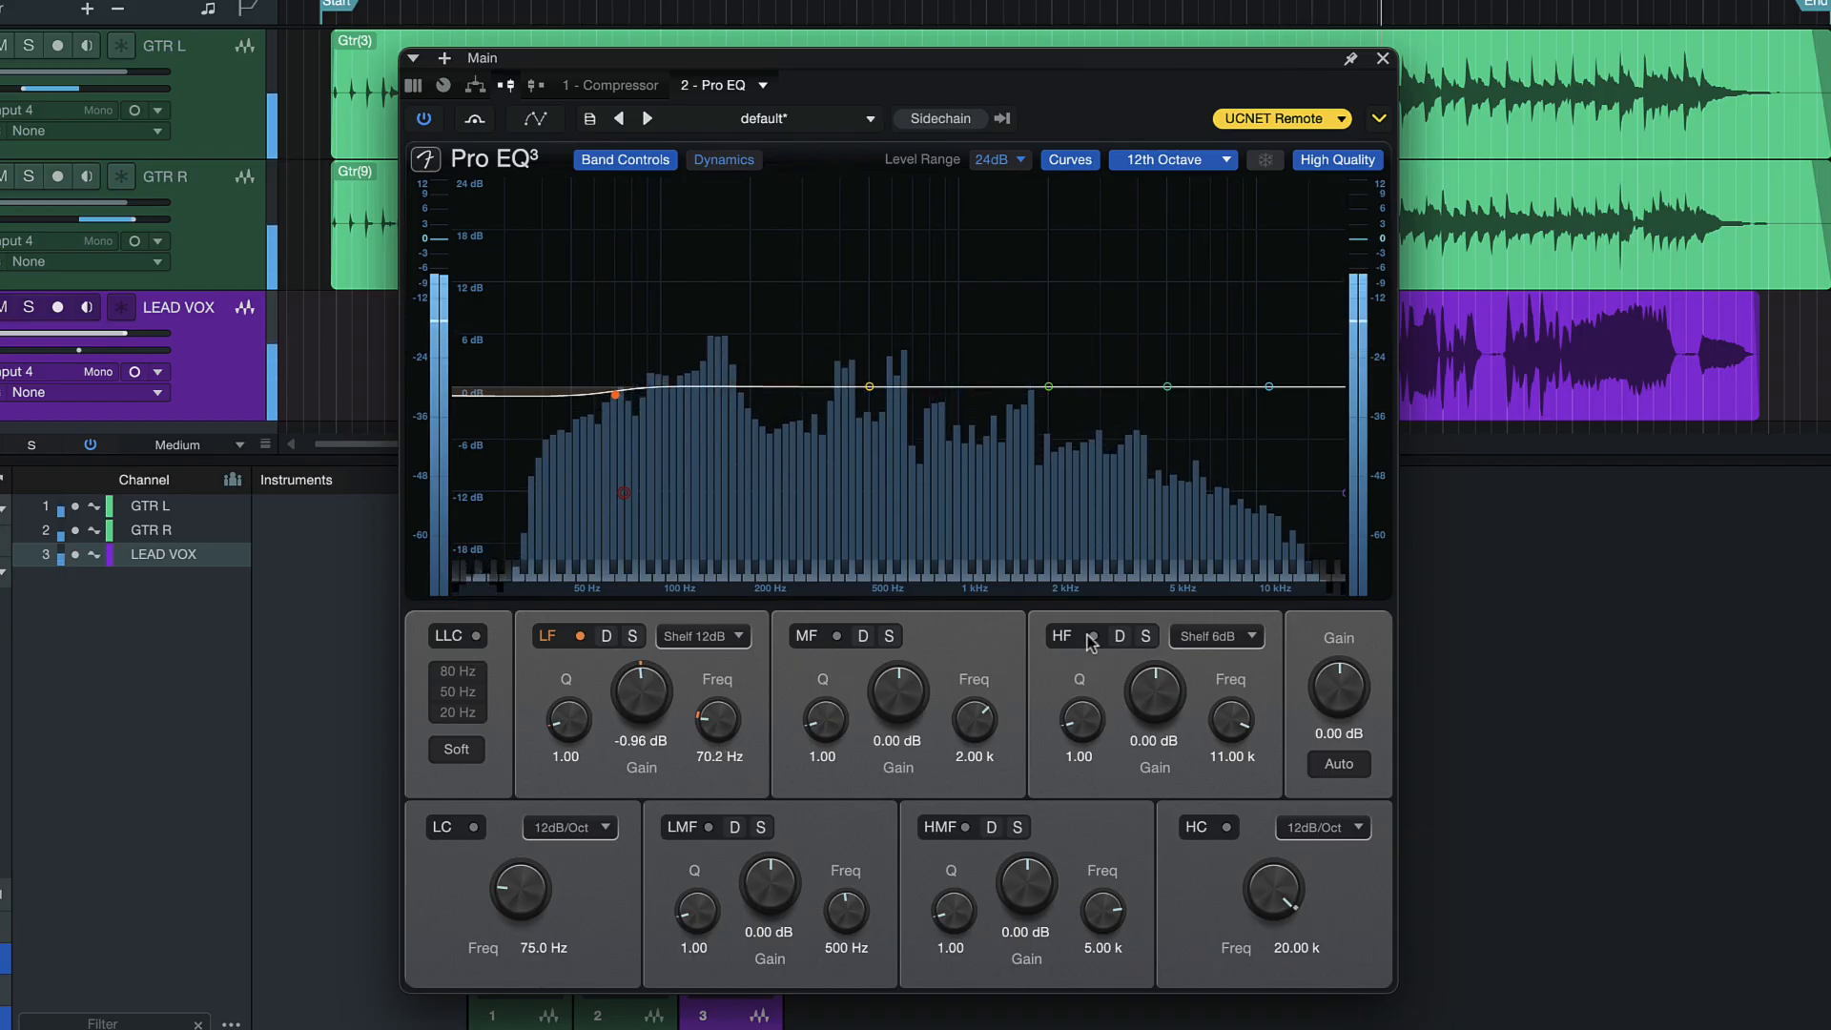
# Step: Set the main EQ's HF band to Shelf 12dB at 10.27 kHz and fine-tune its slight gain boost
pyautogui.click(1220, 636)
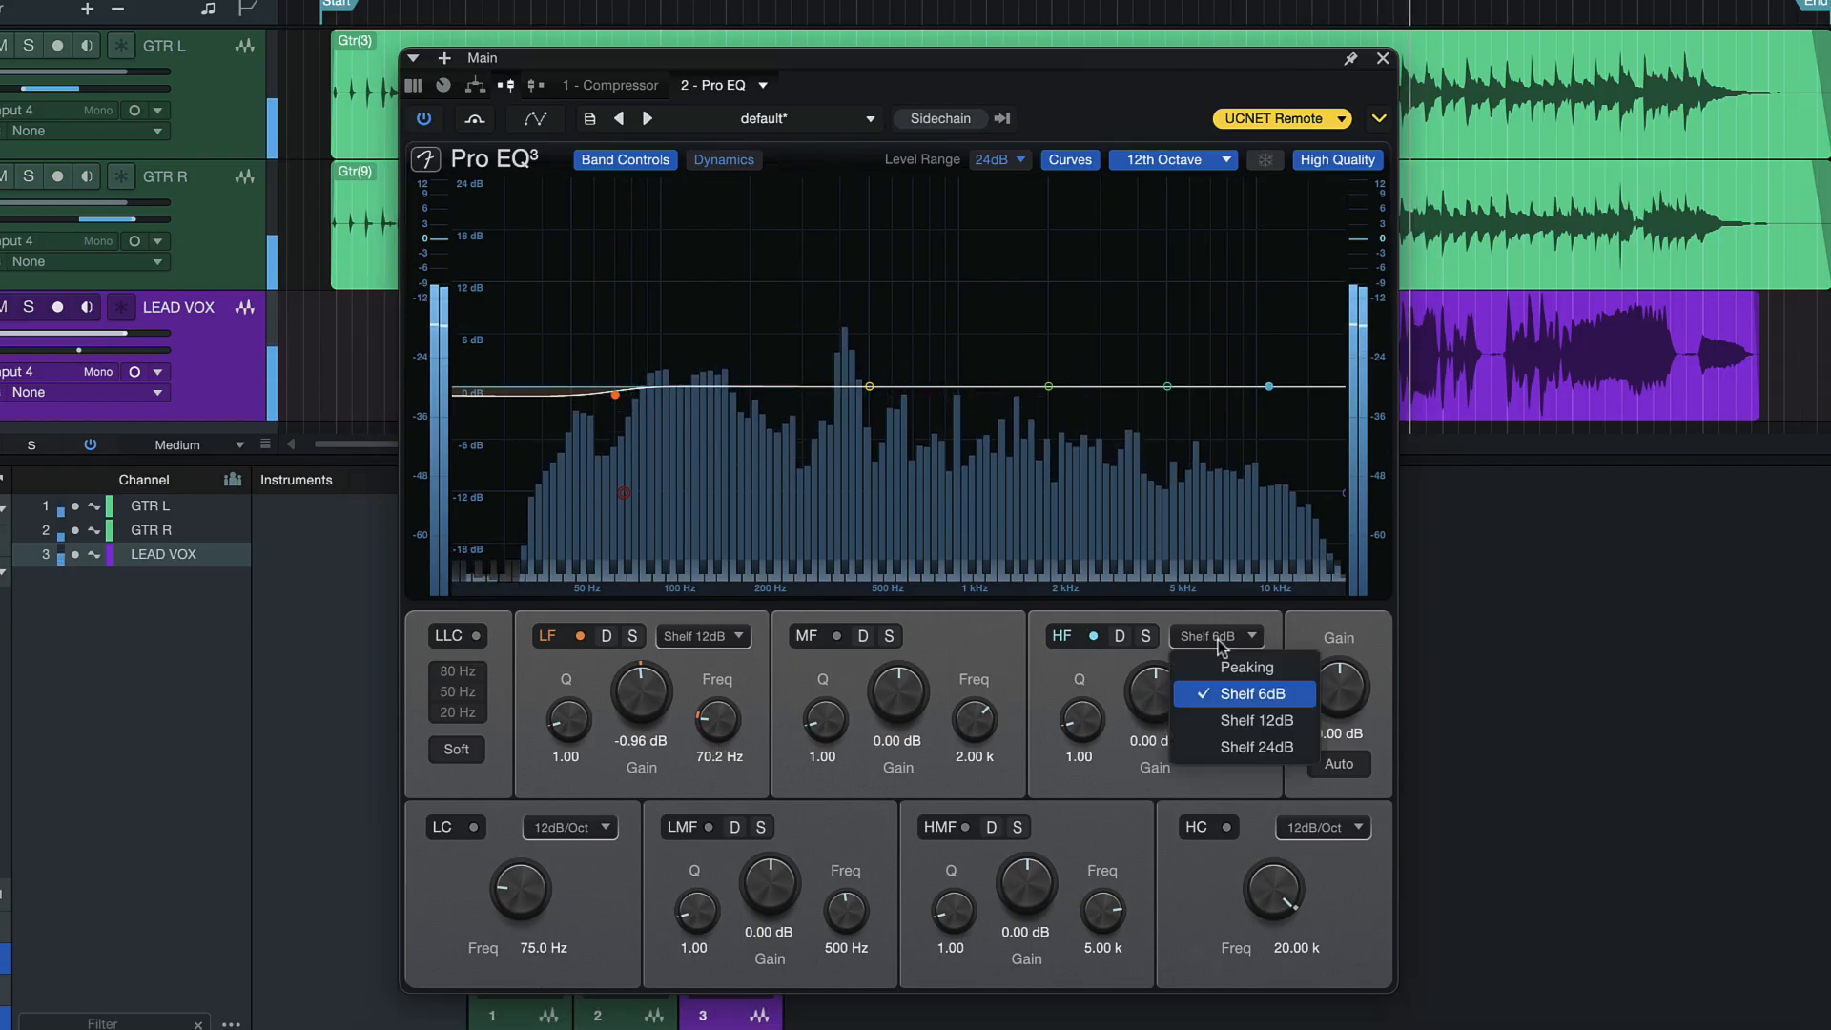
pyautogui.click(1222, 723)
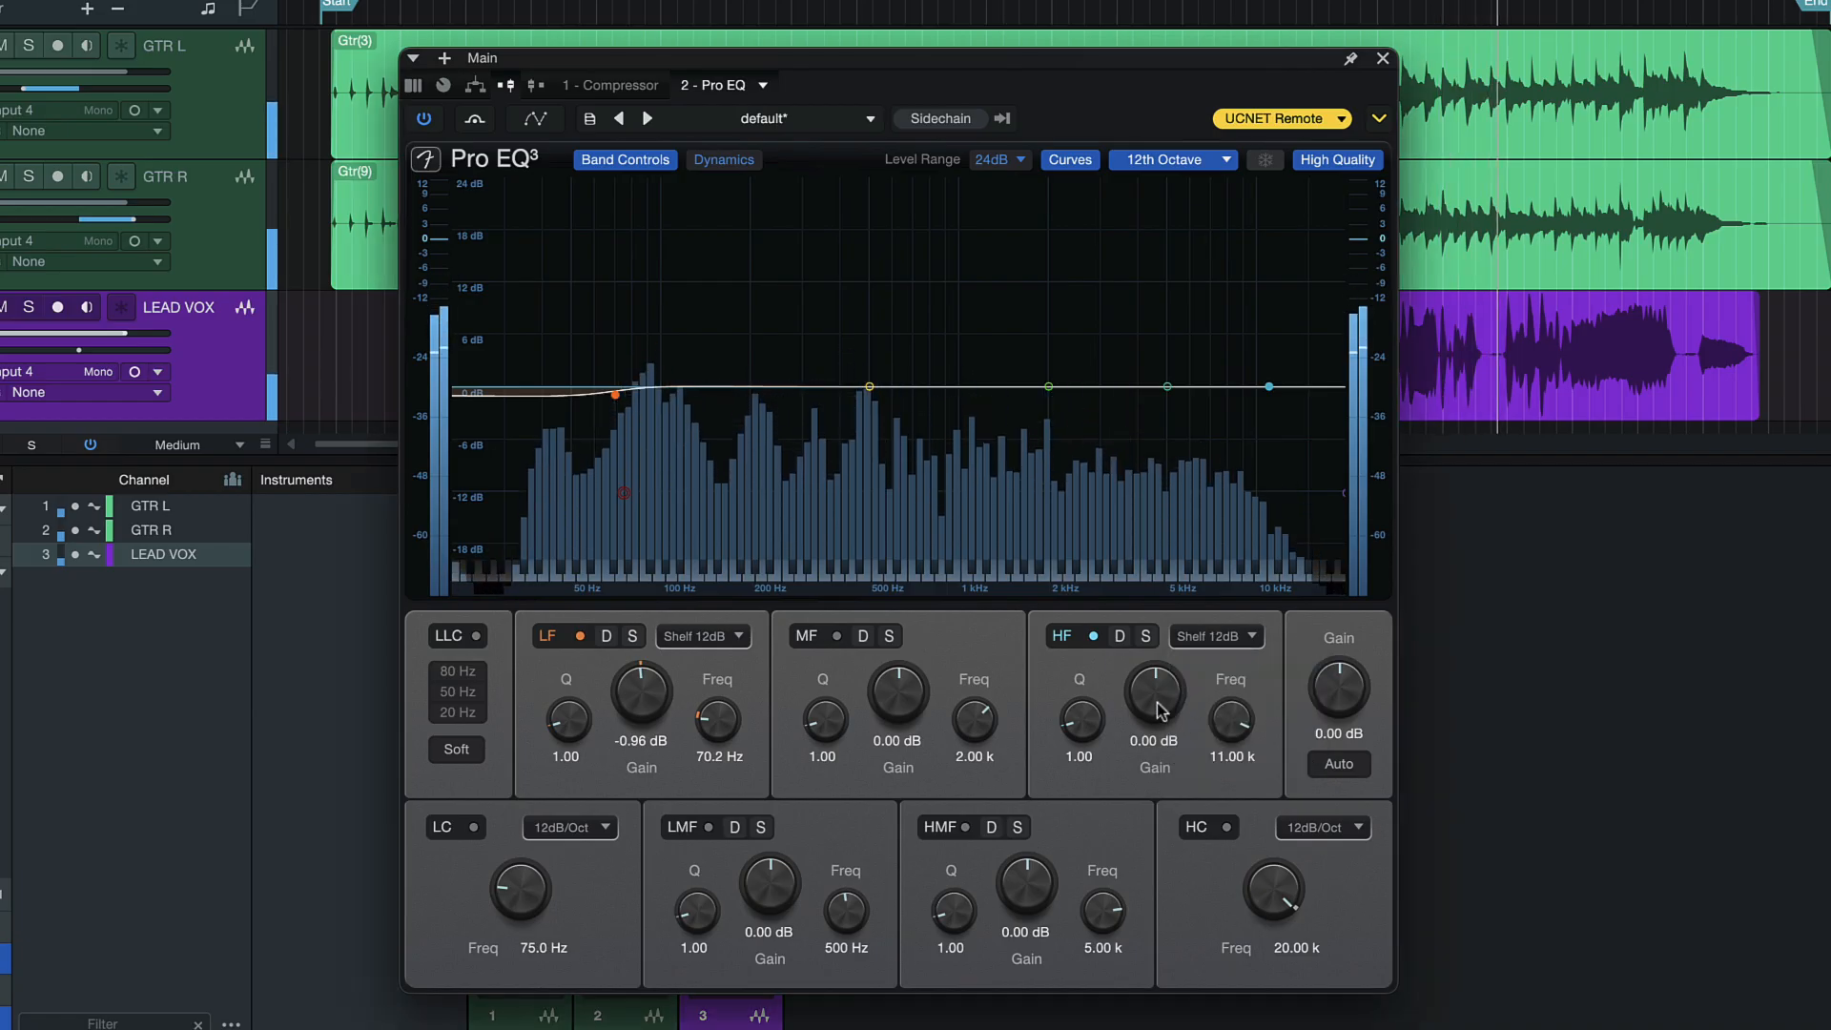
pyautogui.moveTo(1160, 711); pyautogui.dragTo(1161, 704)
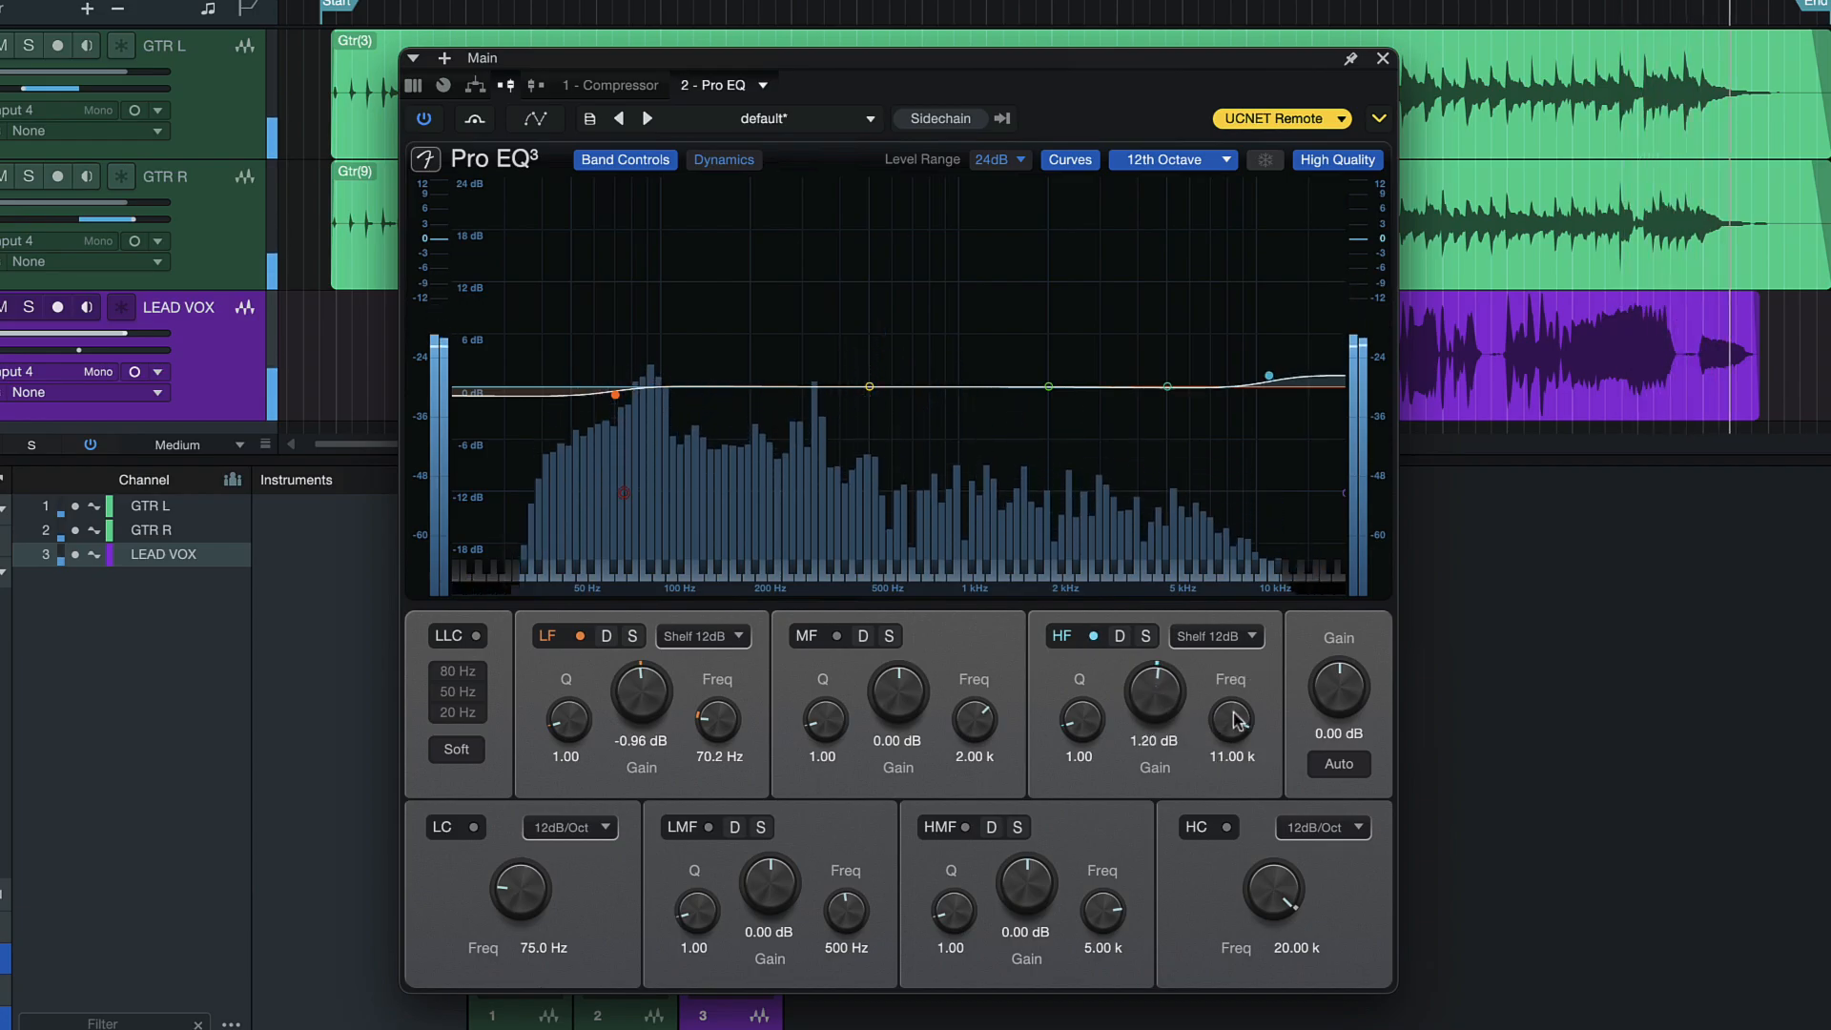
pyautogui.moveTo(1234, 722); pyautogui.dragTo(1233, 723)
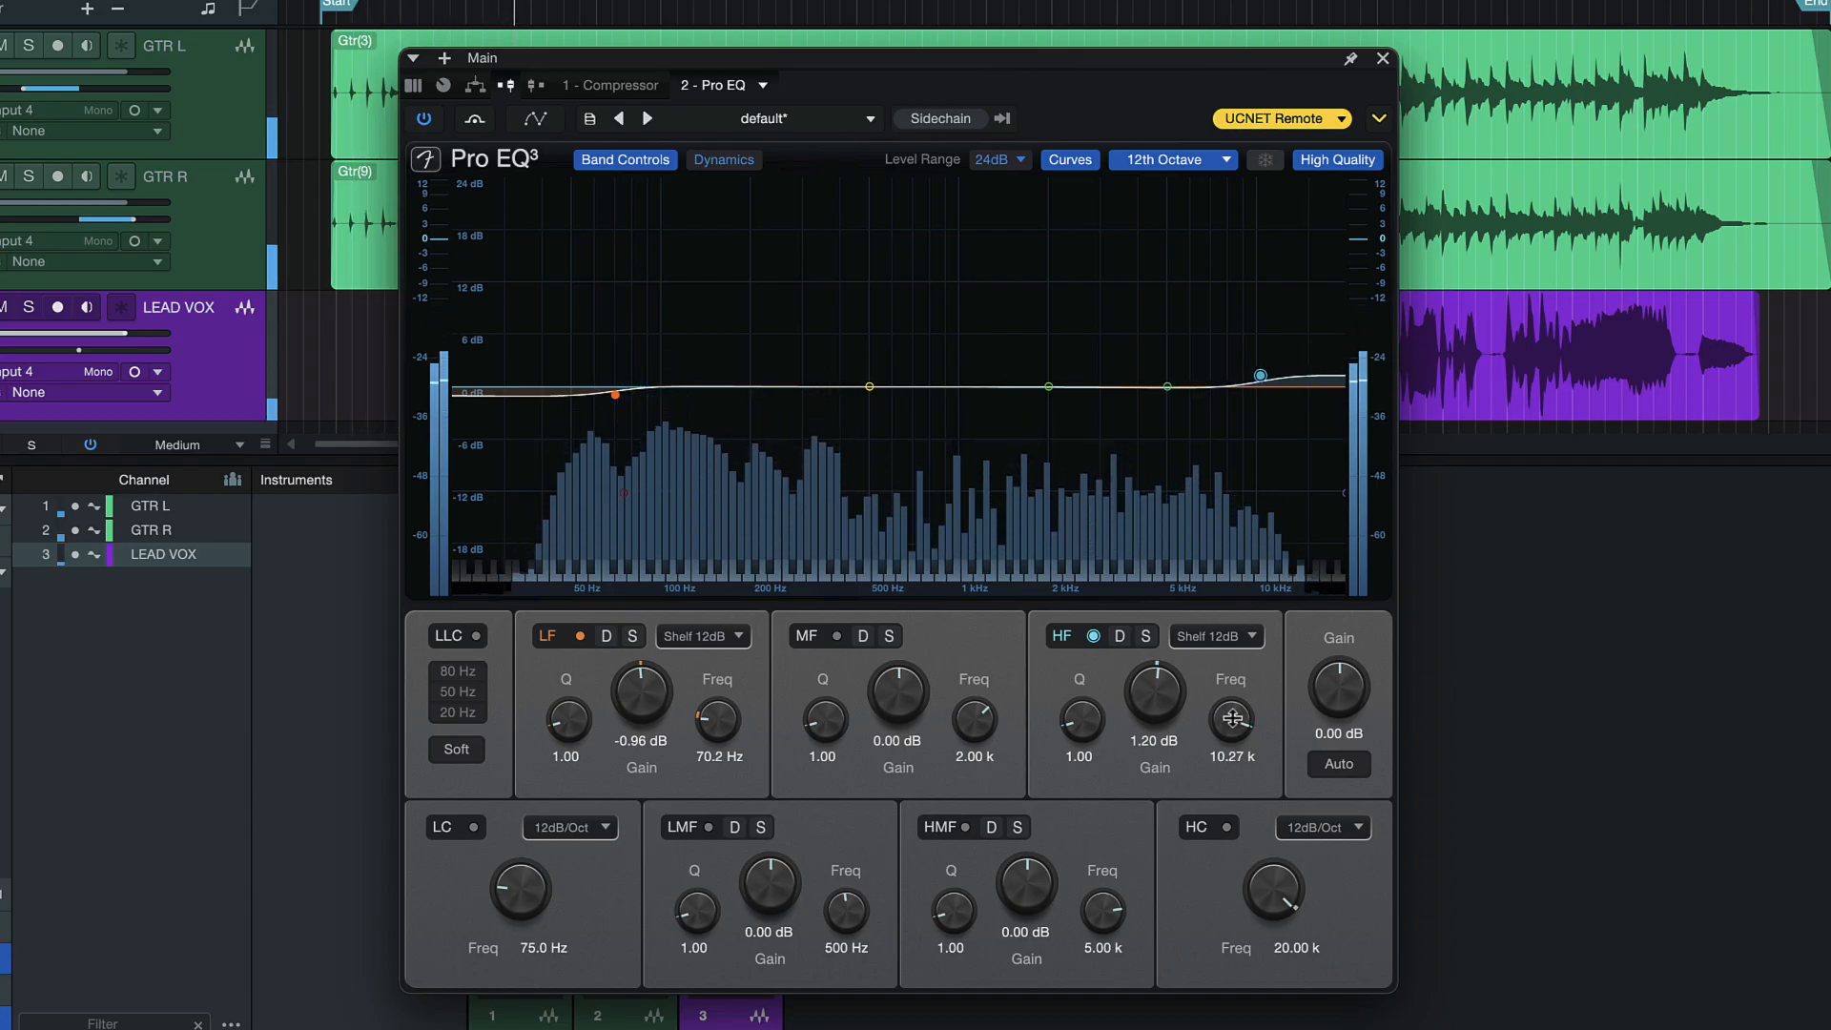
pyautogui.moveTo(1166, 699)
pyautogui.mouseDown()
pyautogui.moveTo(1176, 648)
pyautogui.moveTo(1168, 693)
pyautogui.mouseUp()
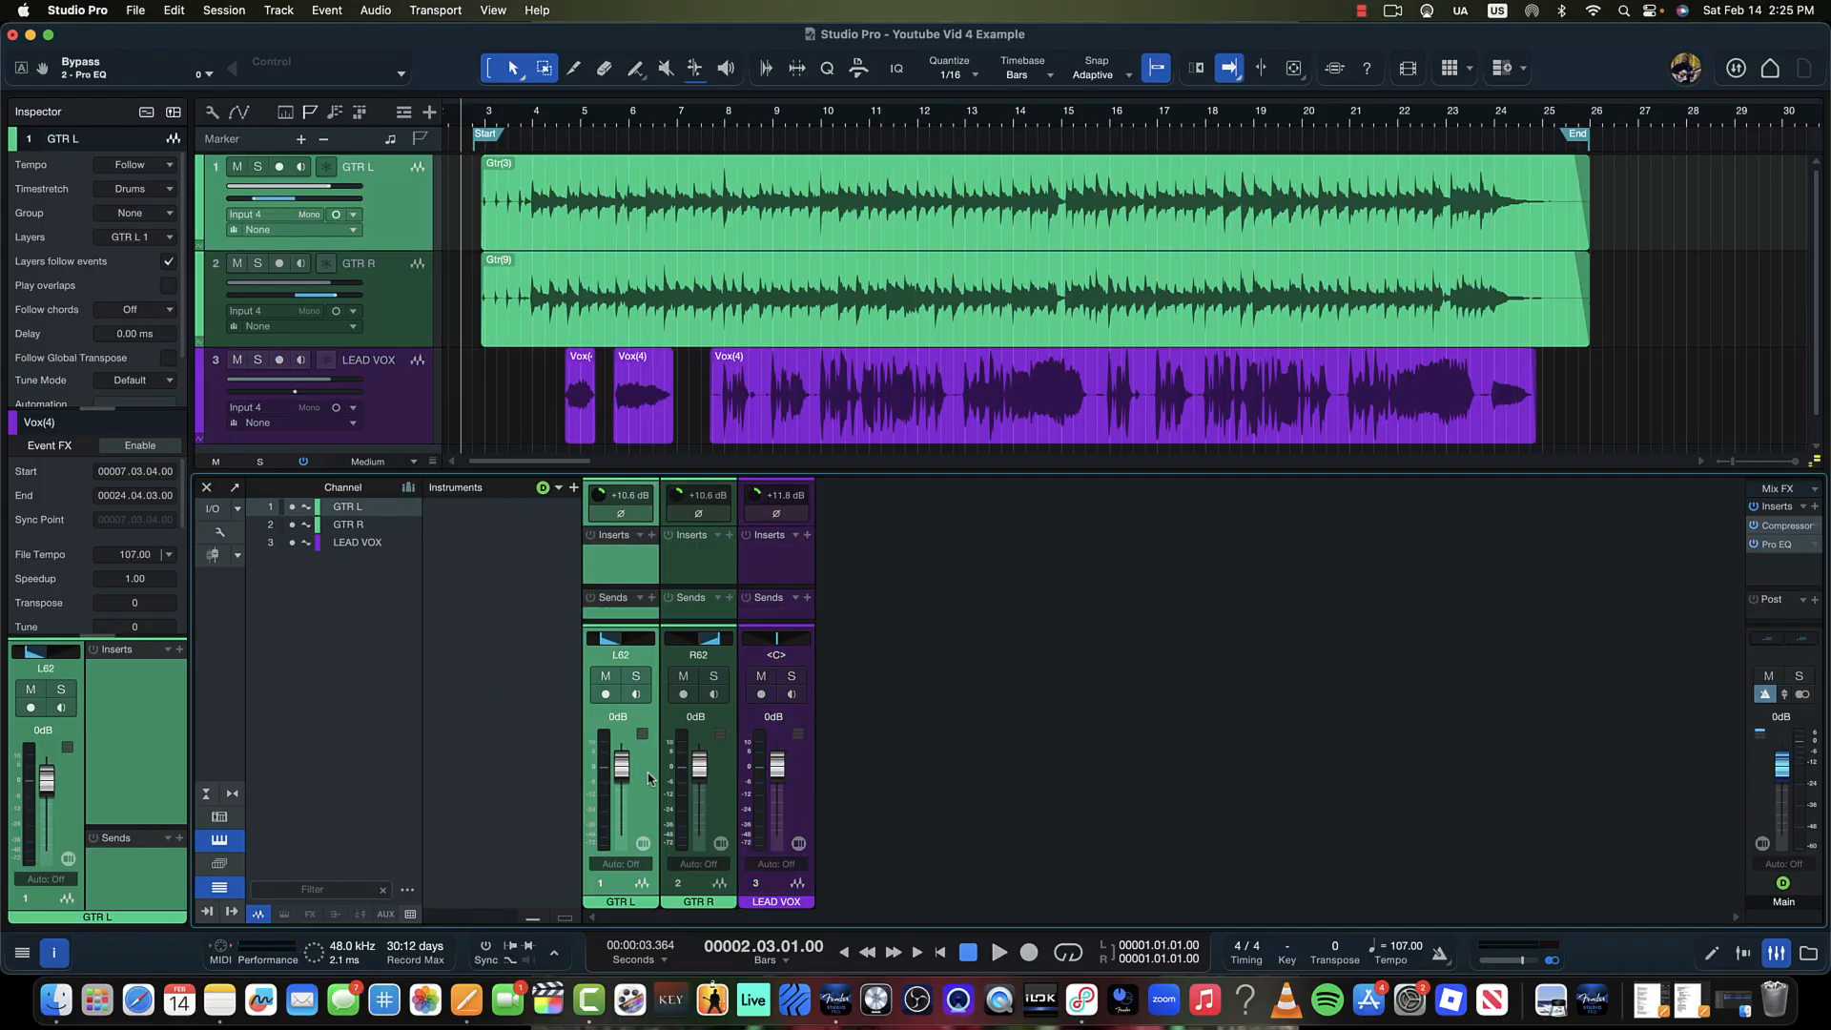
# Step: Add a bus for the GTR L and GTR R channels and name it Guitars
pyautogui.keyDown('shift'); pyautogui.click(713, 796); pyautogui.keyUp('shift')
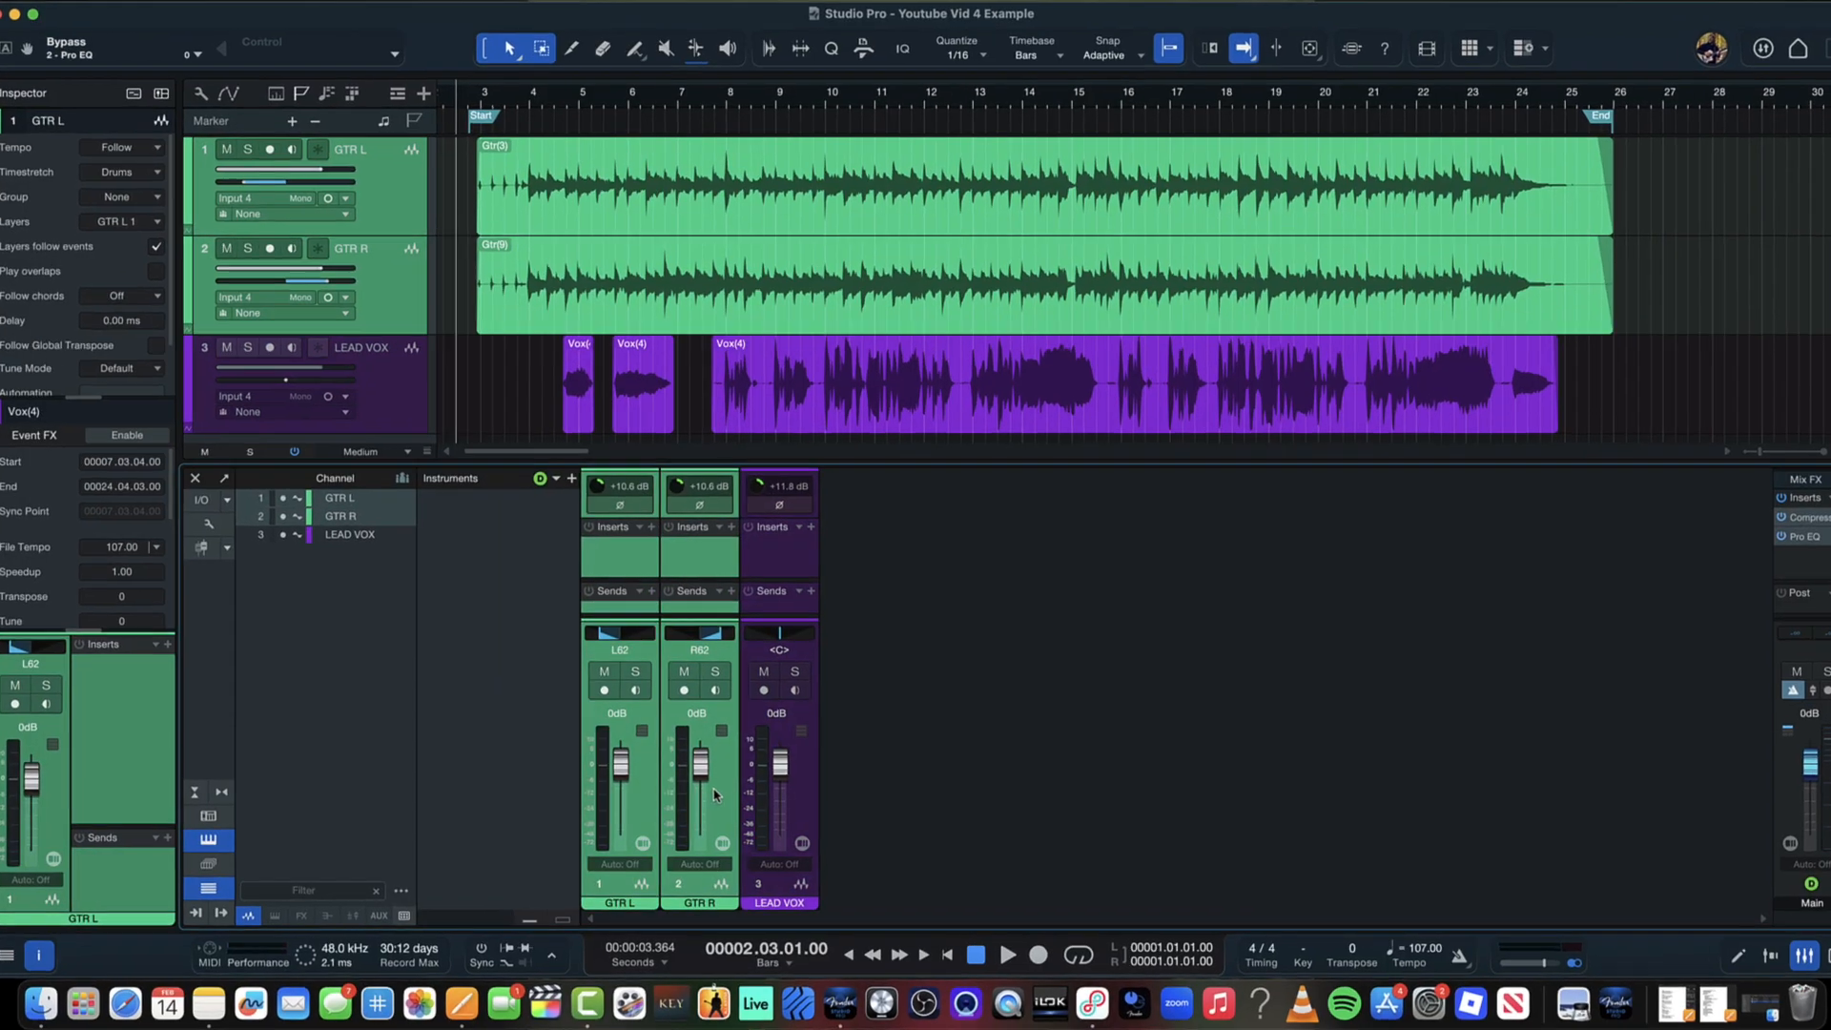
pyautogui.rightClick(713, 793)
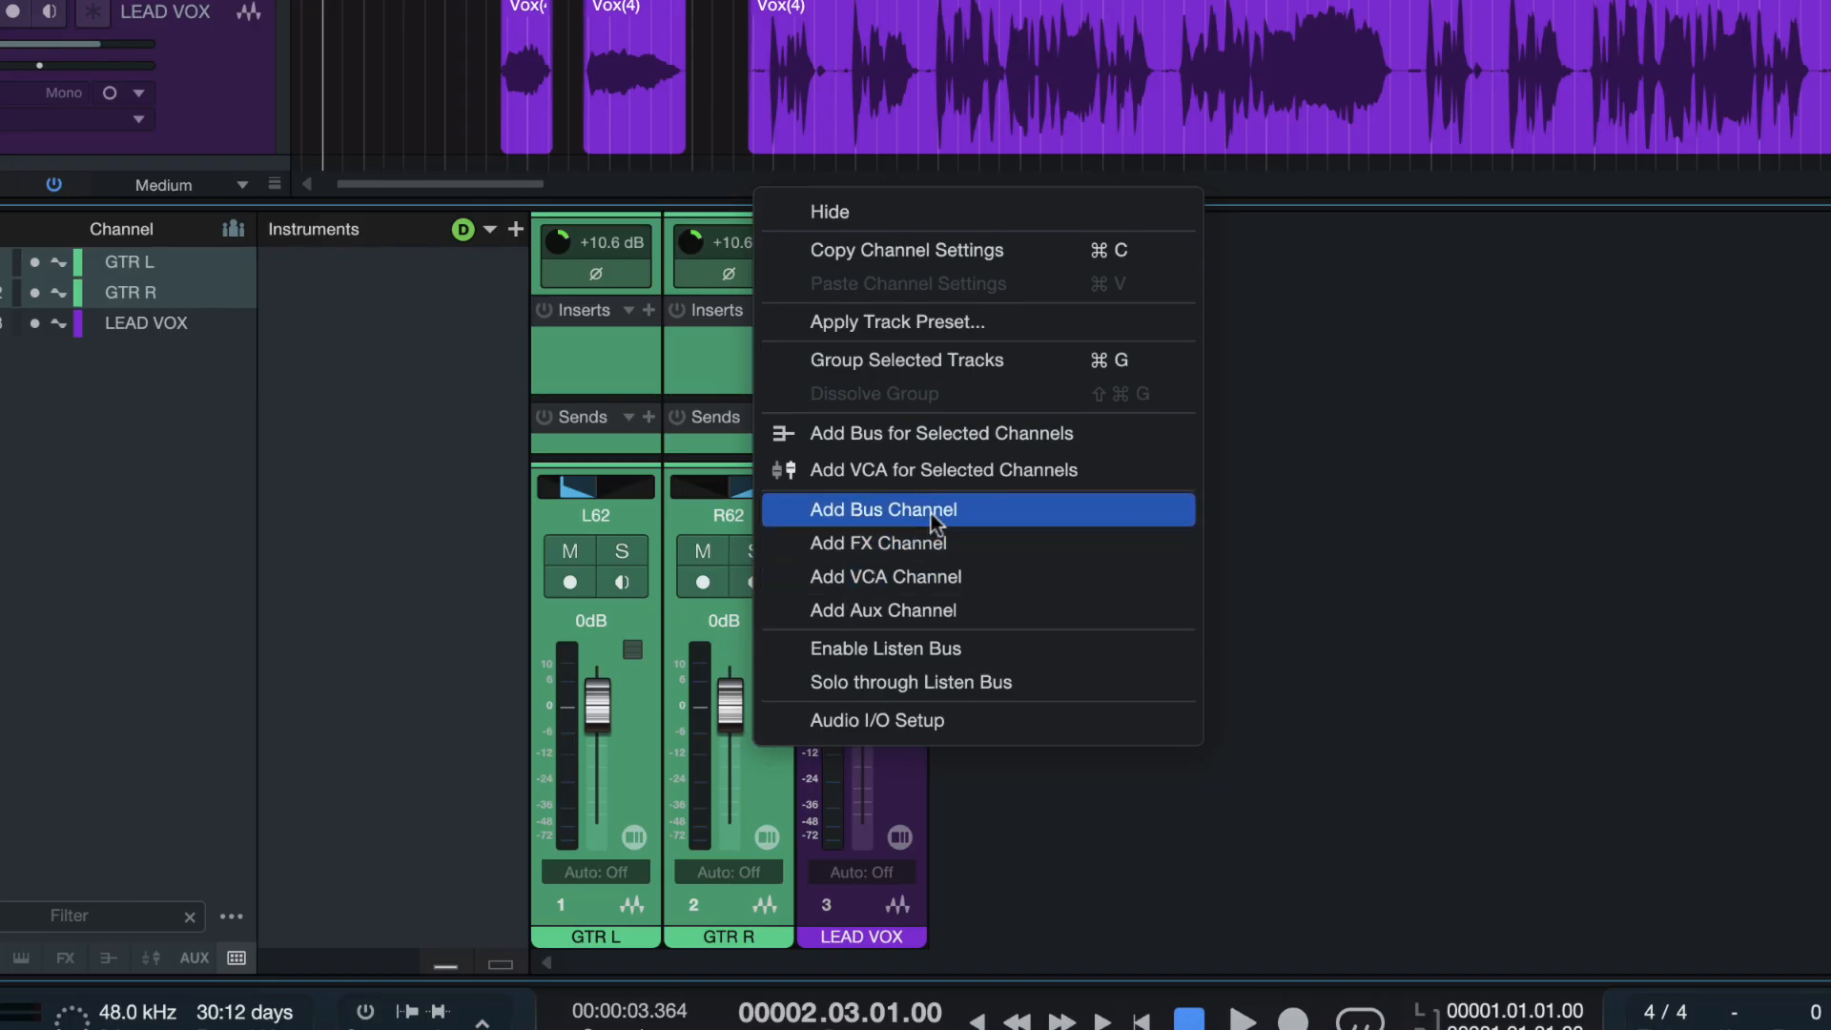
pyautogui.click(970, 435)
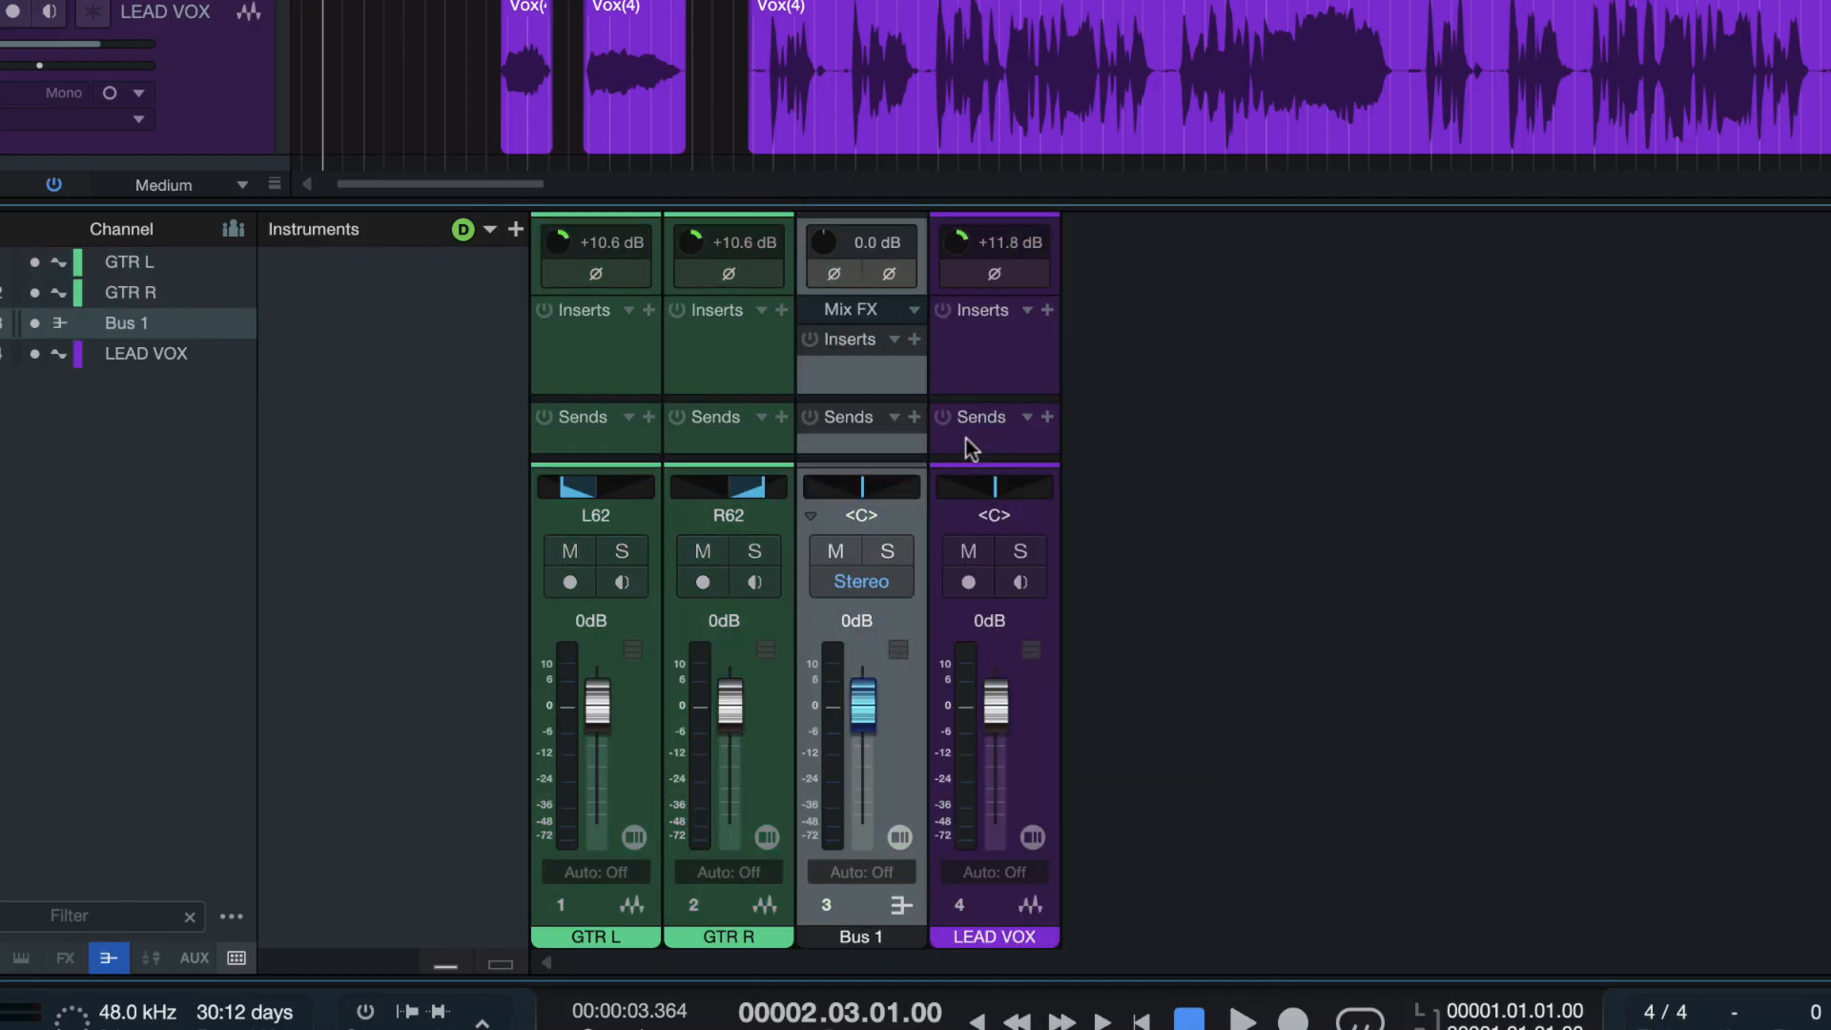
pyautogui.doubleClick(843, 940)
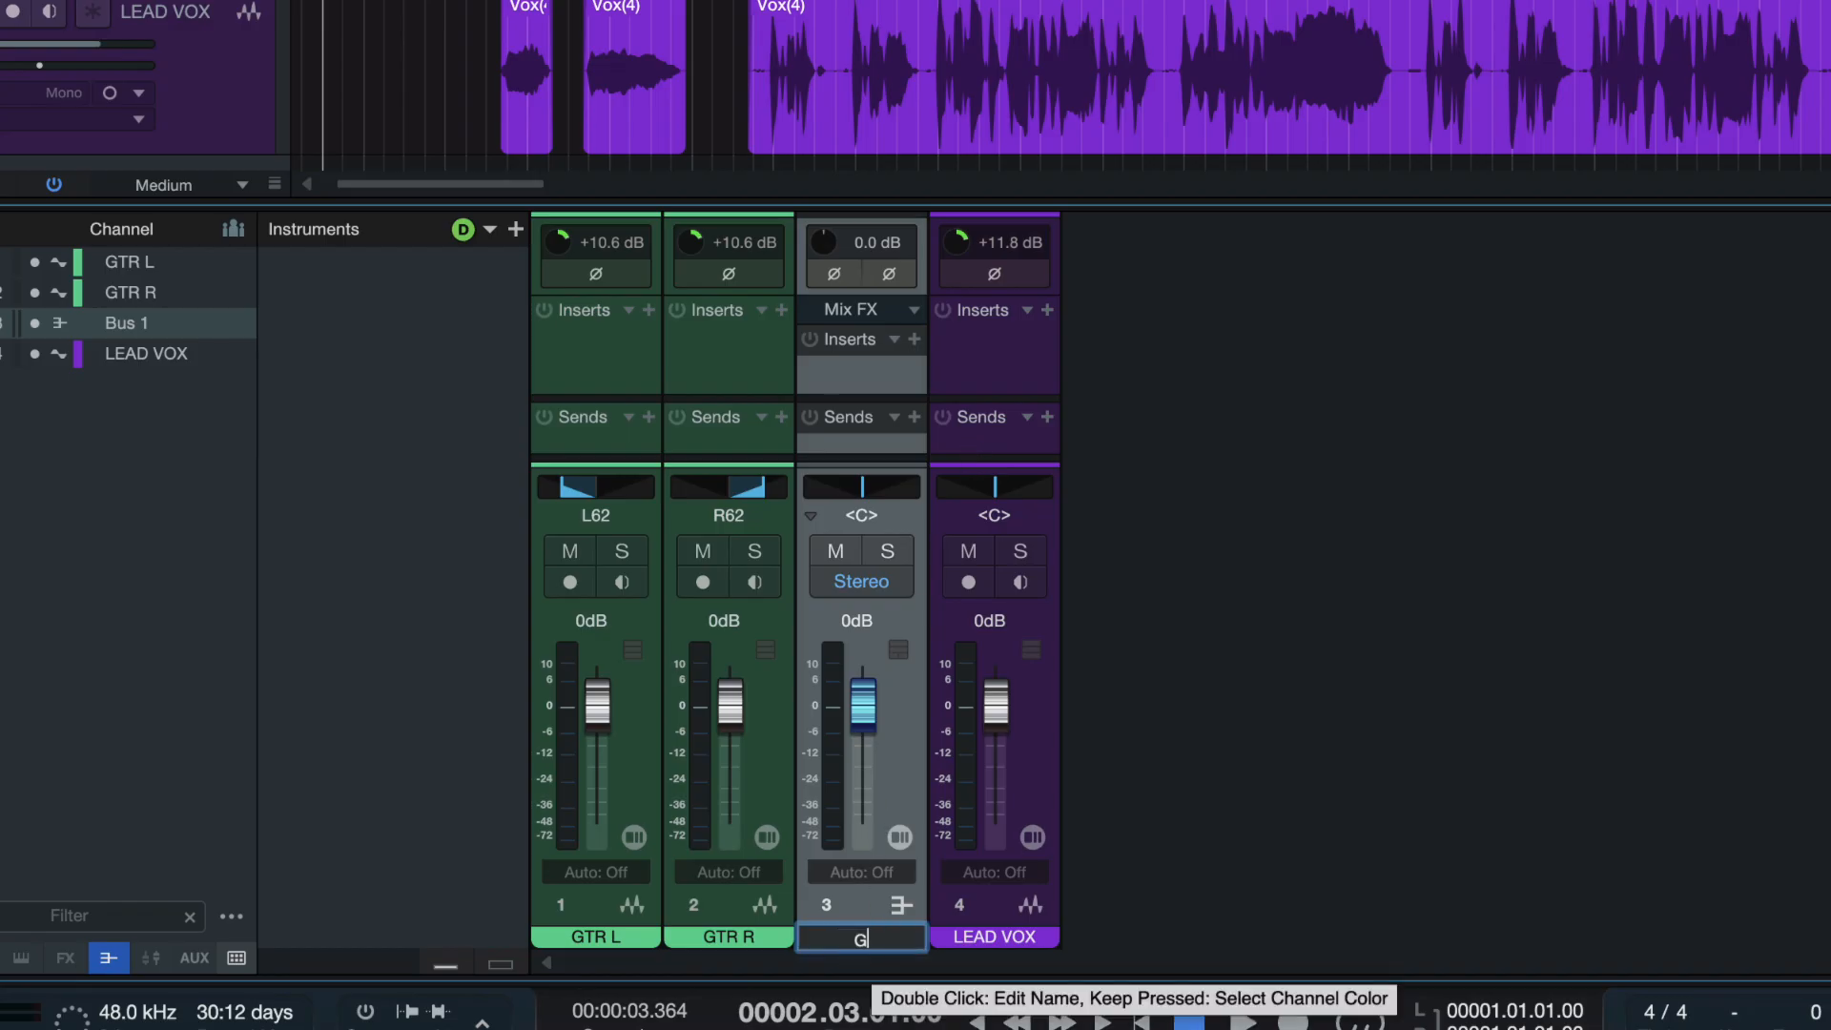
pyautogui.write('Guitars')
pyautogui.press('Return')
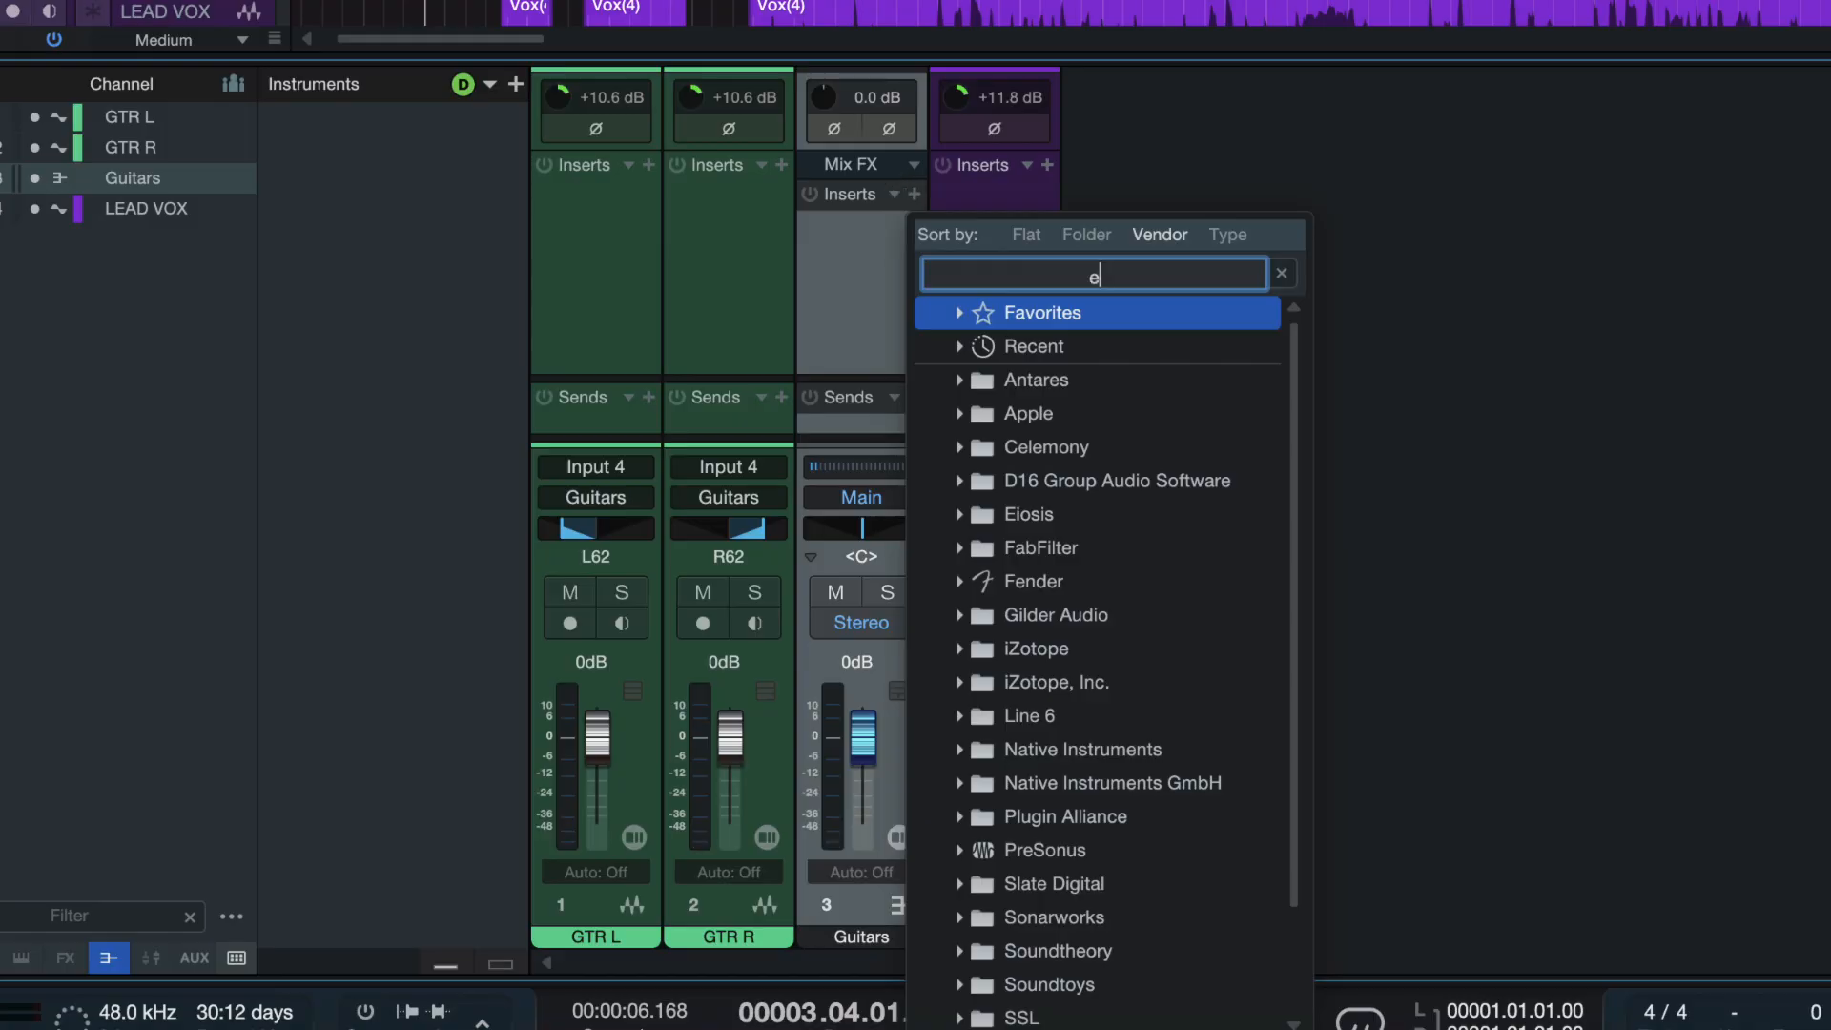
# Step: Add Pro EQ to the Guitars bus and enable its low cut filter at 89.1 Hz
pyautogui.write('eq')
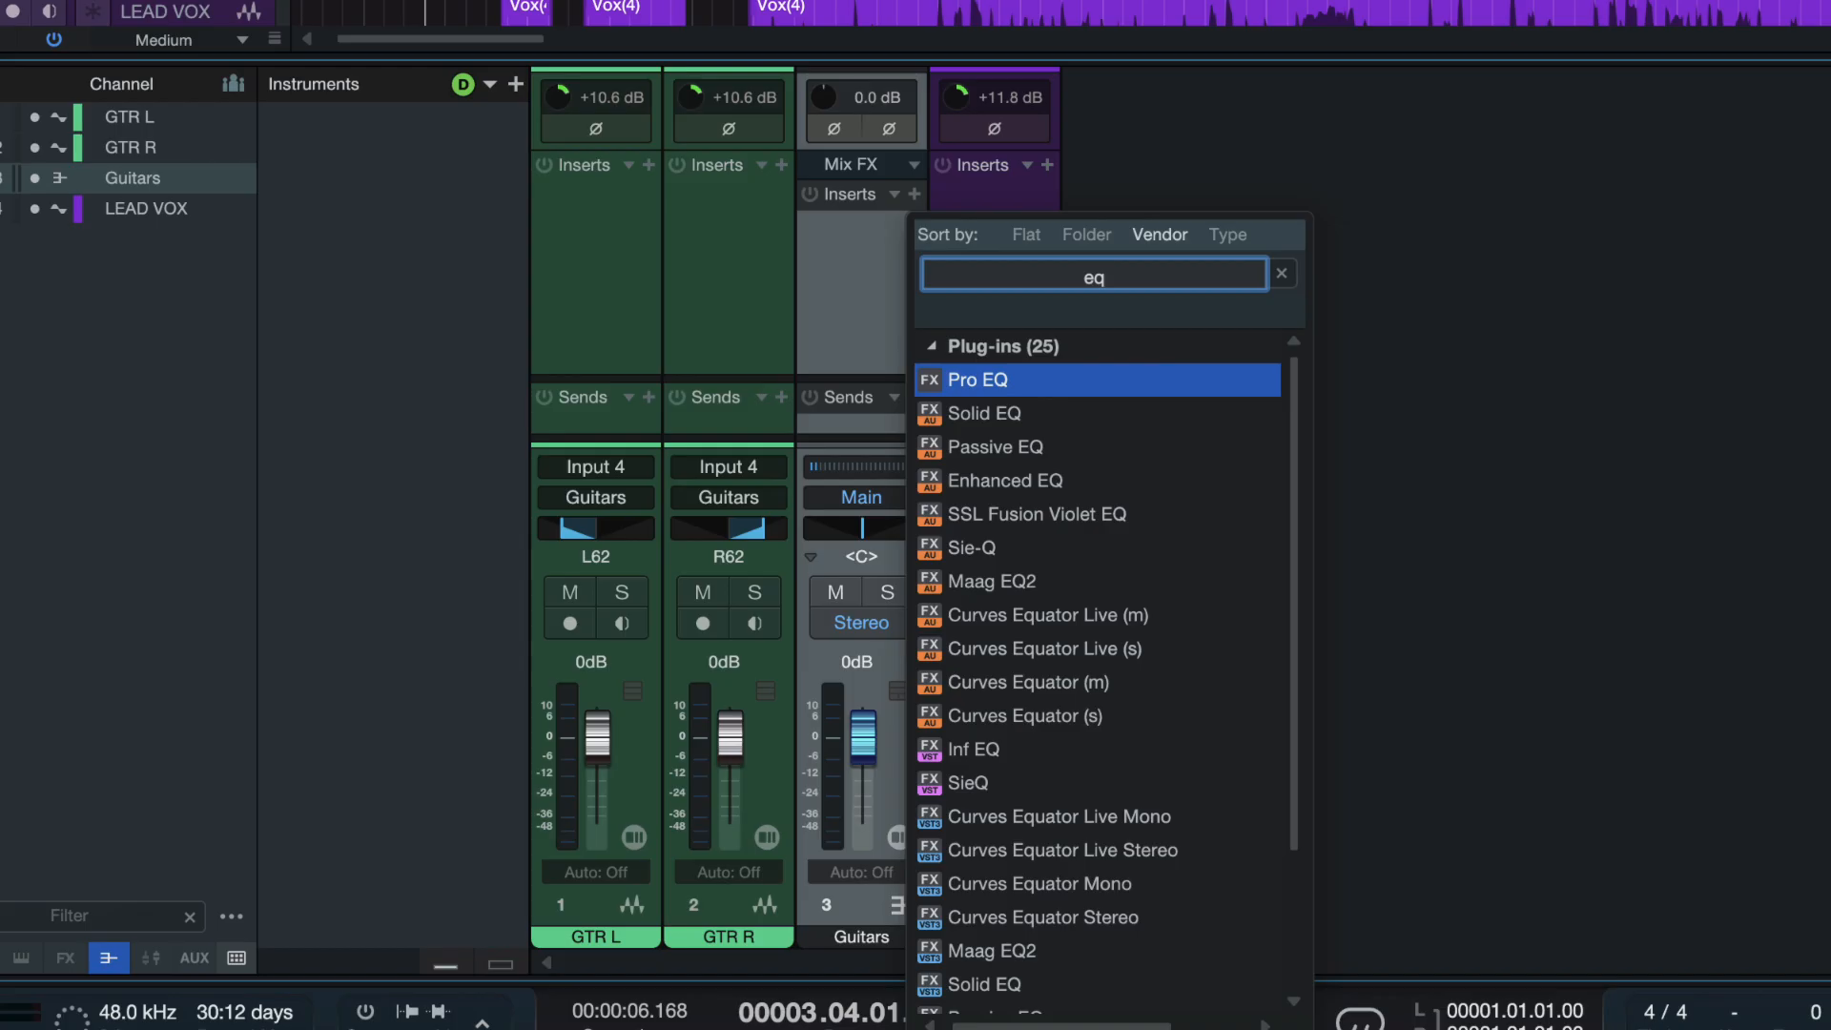
pyautogui.press('Return')
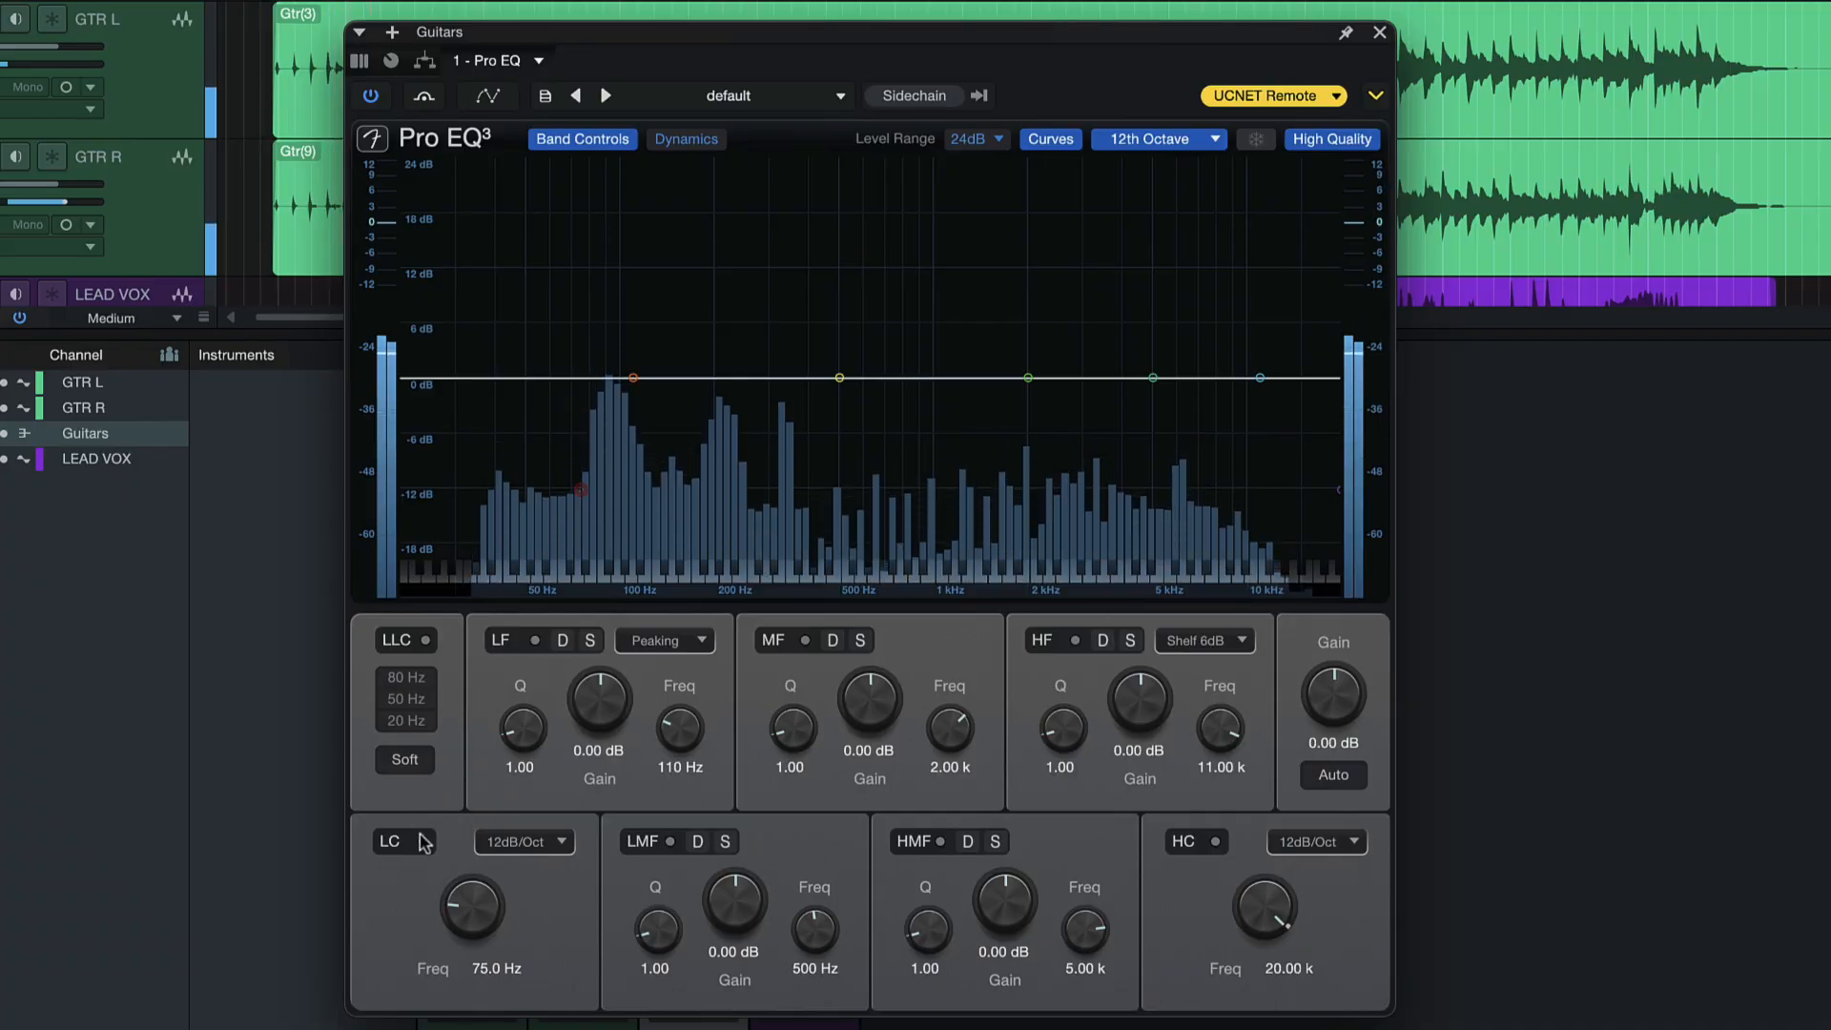
pyautogui.click(422, 841)
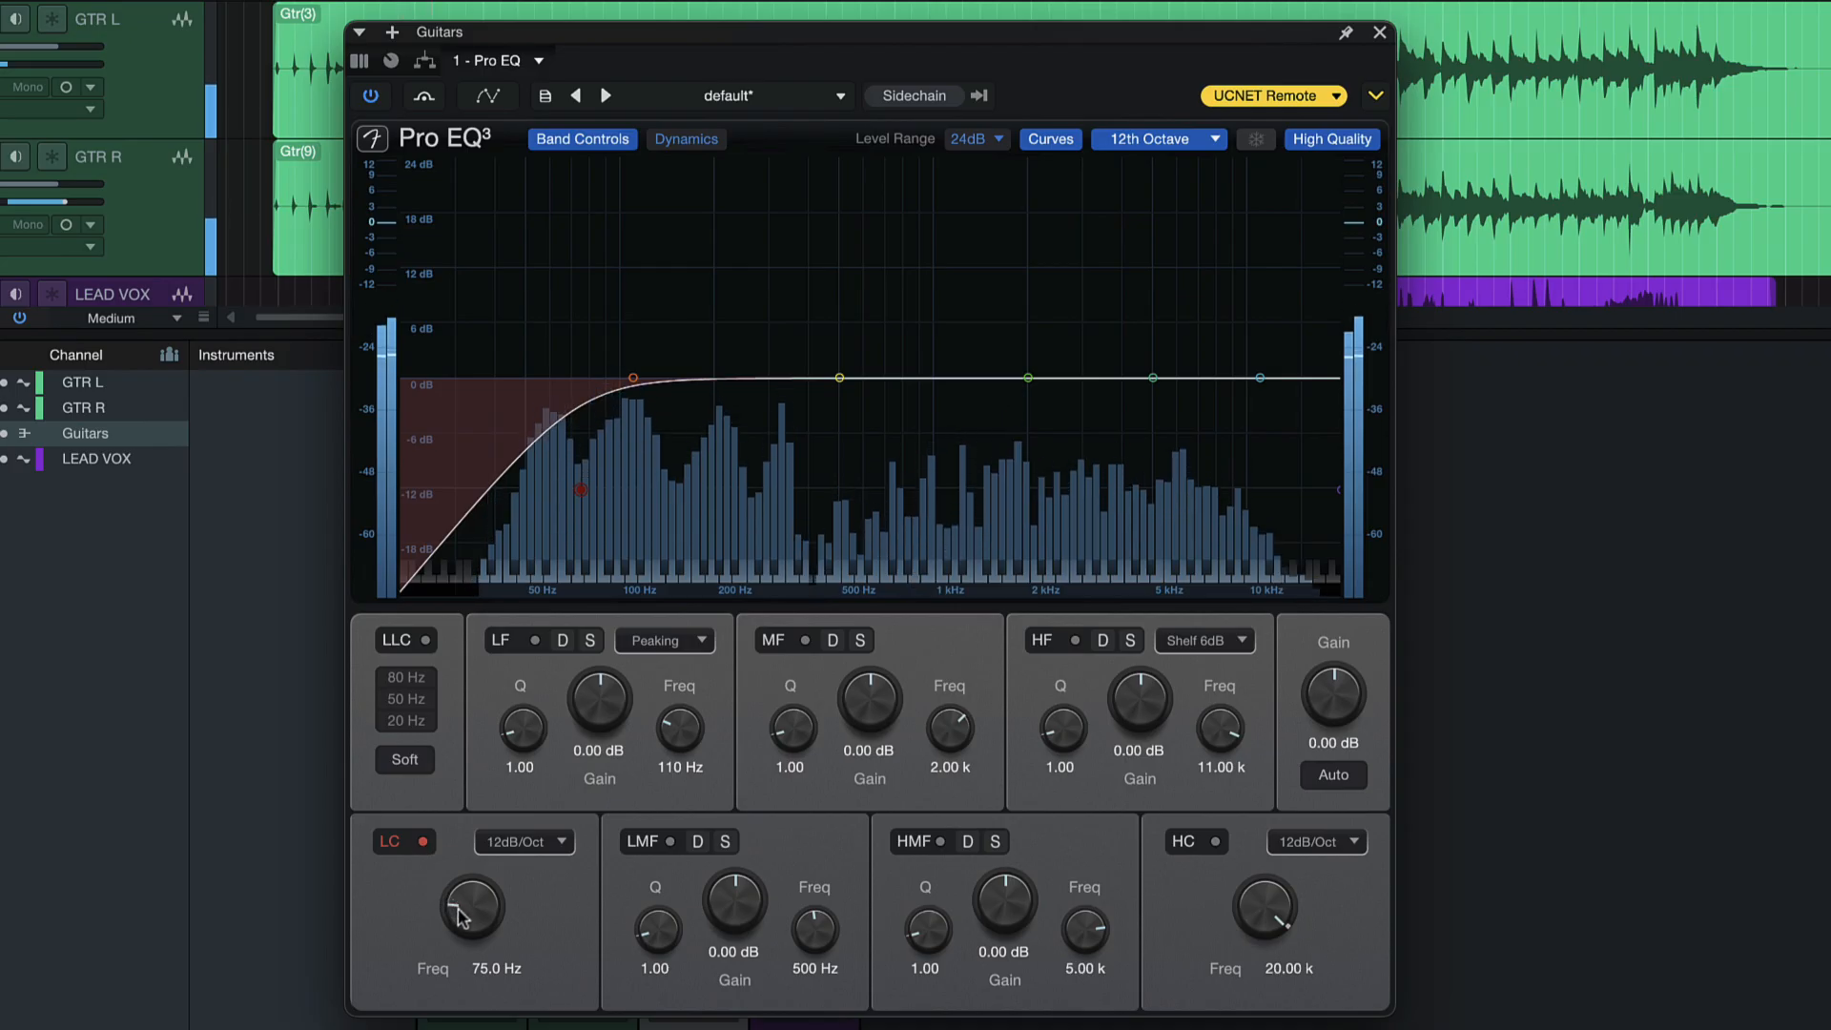
pyautogui.moveTo(459, 917); pyautogui.dragTo(458, 917)
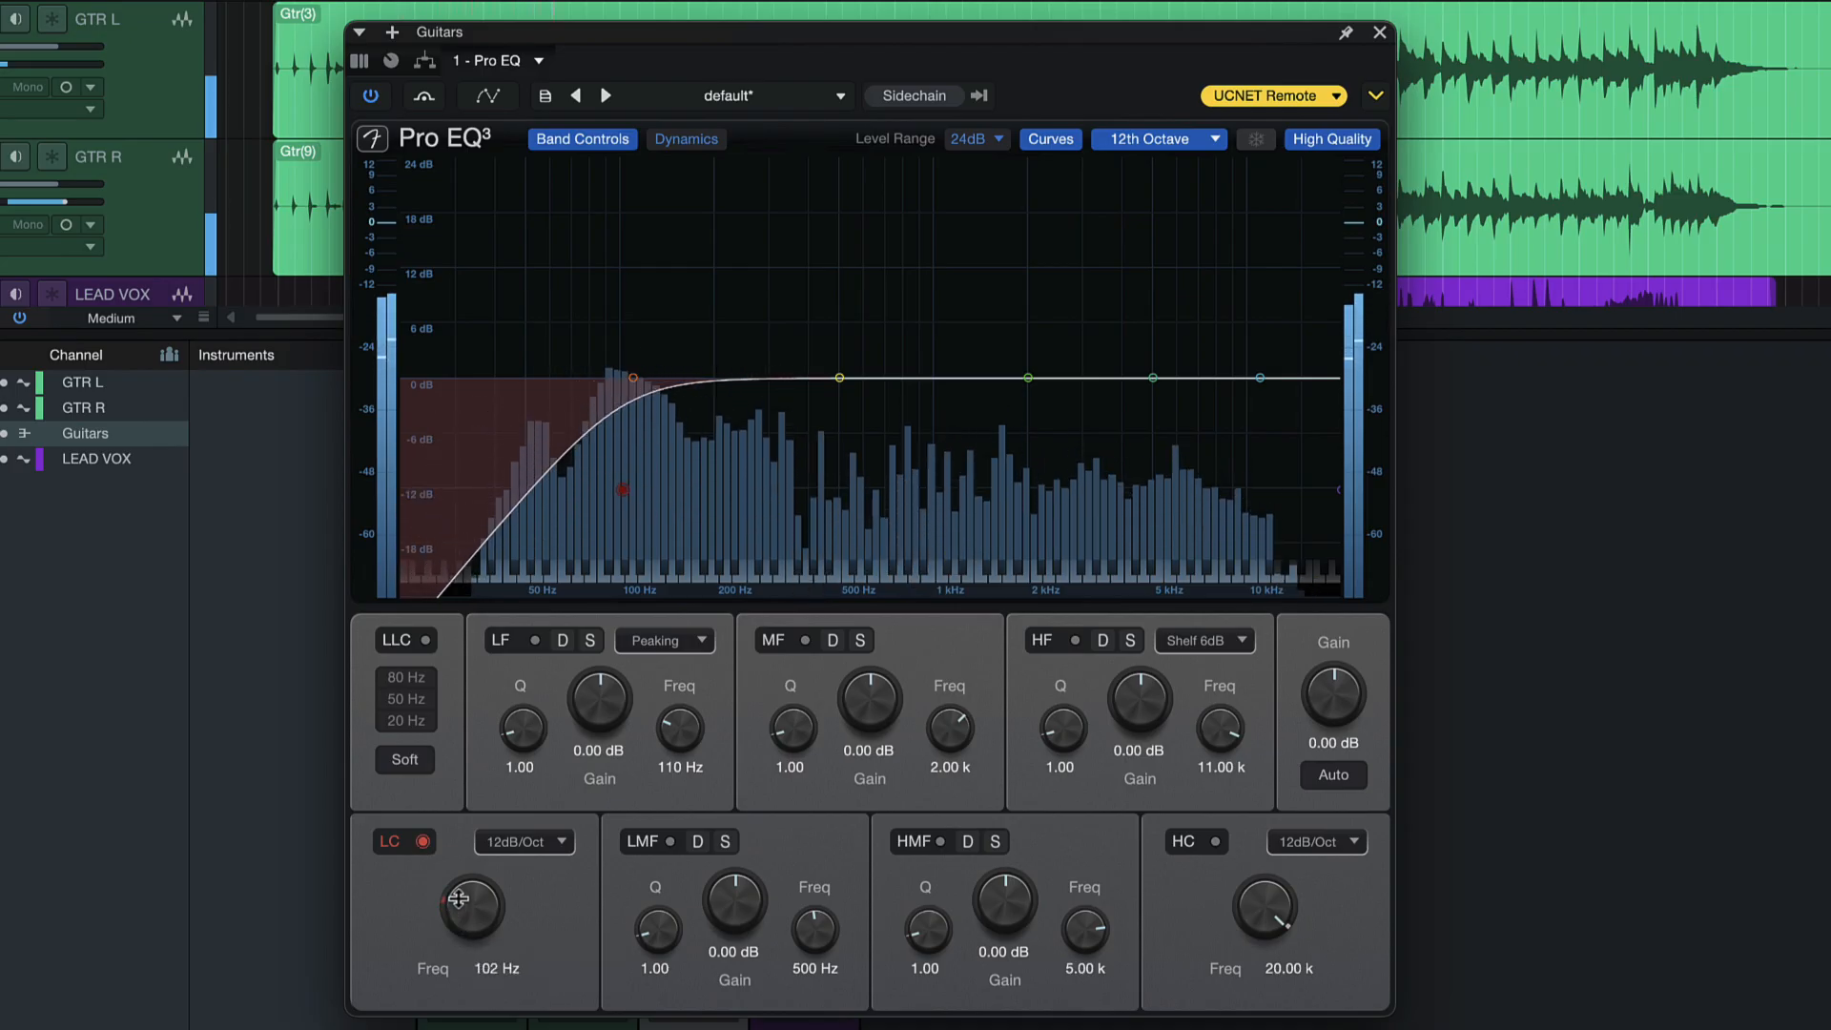
pyautogui.moveTo(459, 894)
pyautogui.mouseDown()
pyautogui.moveTo(460, 841)
pyautogui.moveTo(460, 861)
pyautogui.mouseUp()
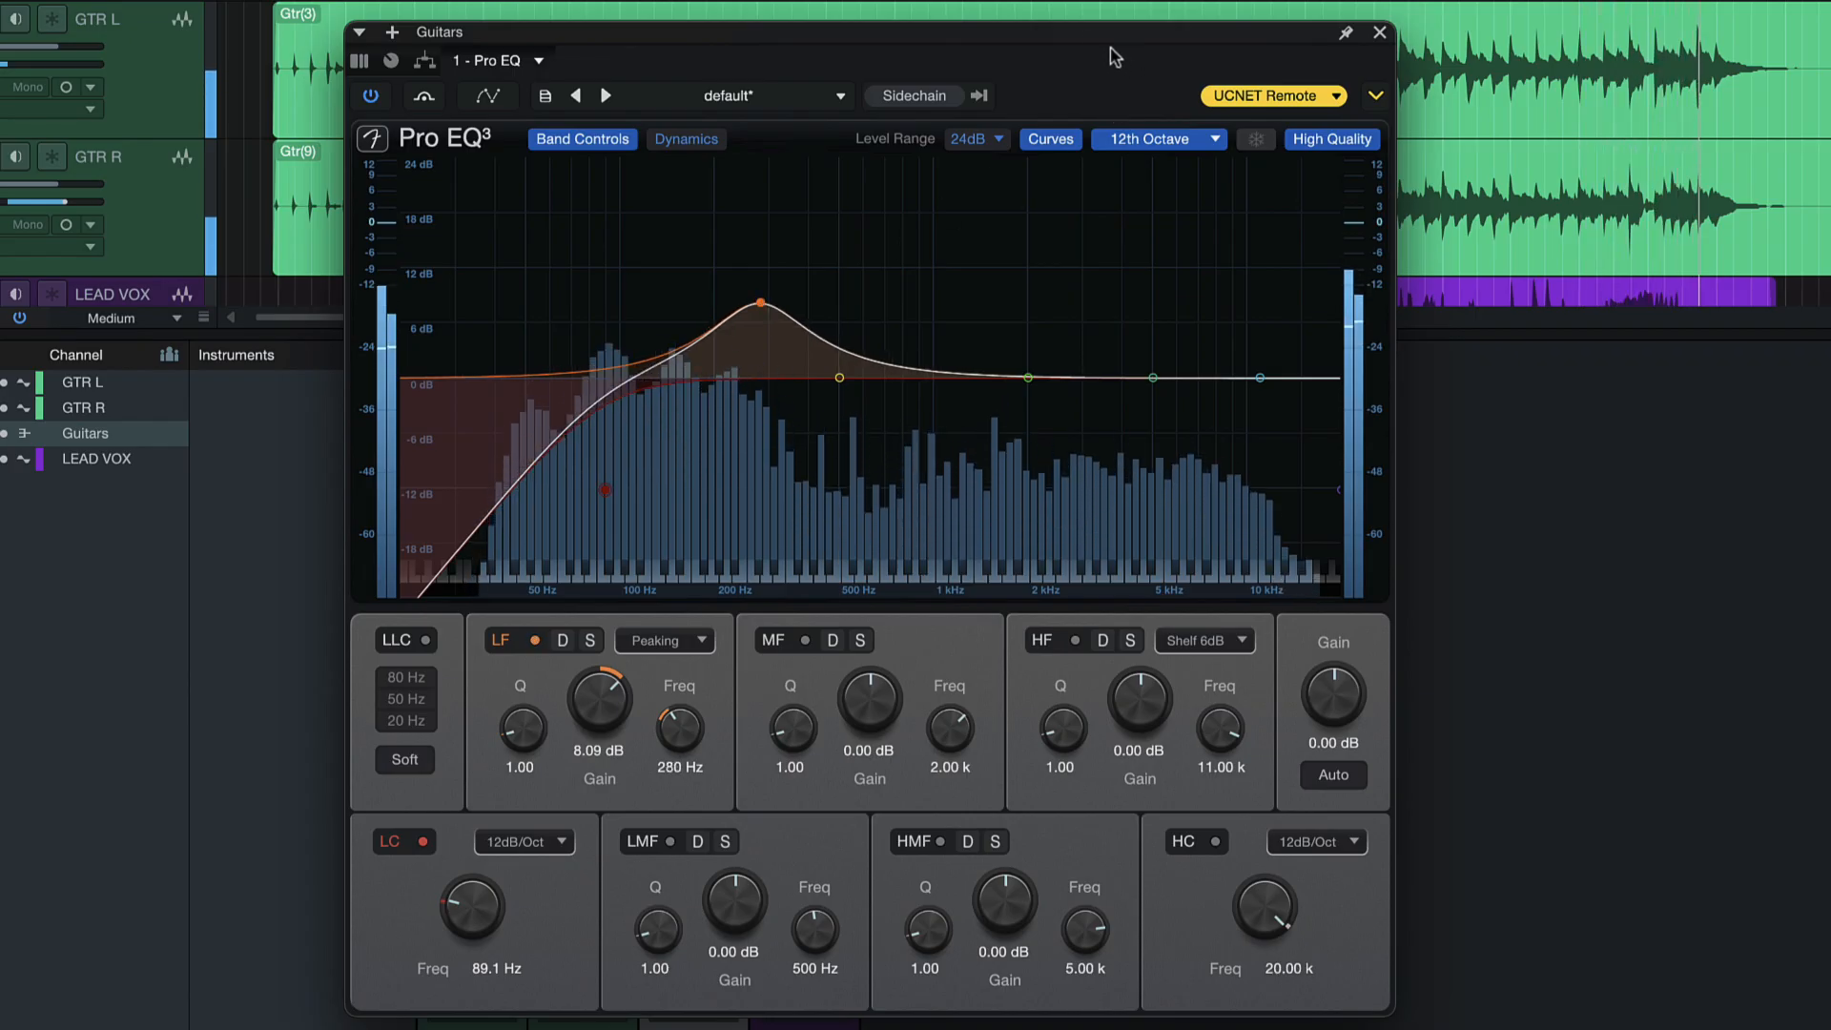
# Step: Mute the LEAD VOX channel in the mixer to isolate the guitars, keeping the Guitars EQ open
pyautogui.moveTo(1087, 40); pyautogui.dragTo(1791, 29)
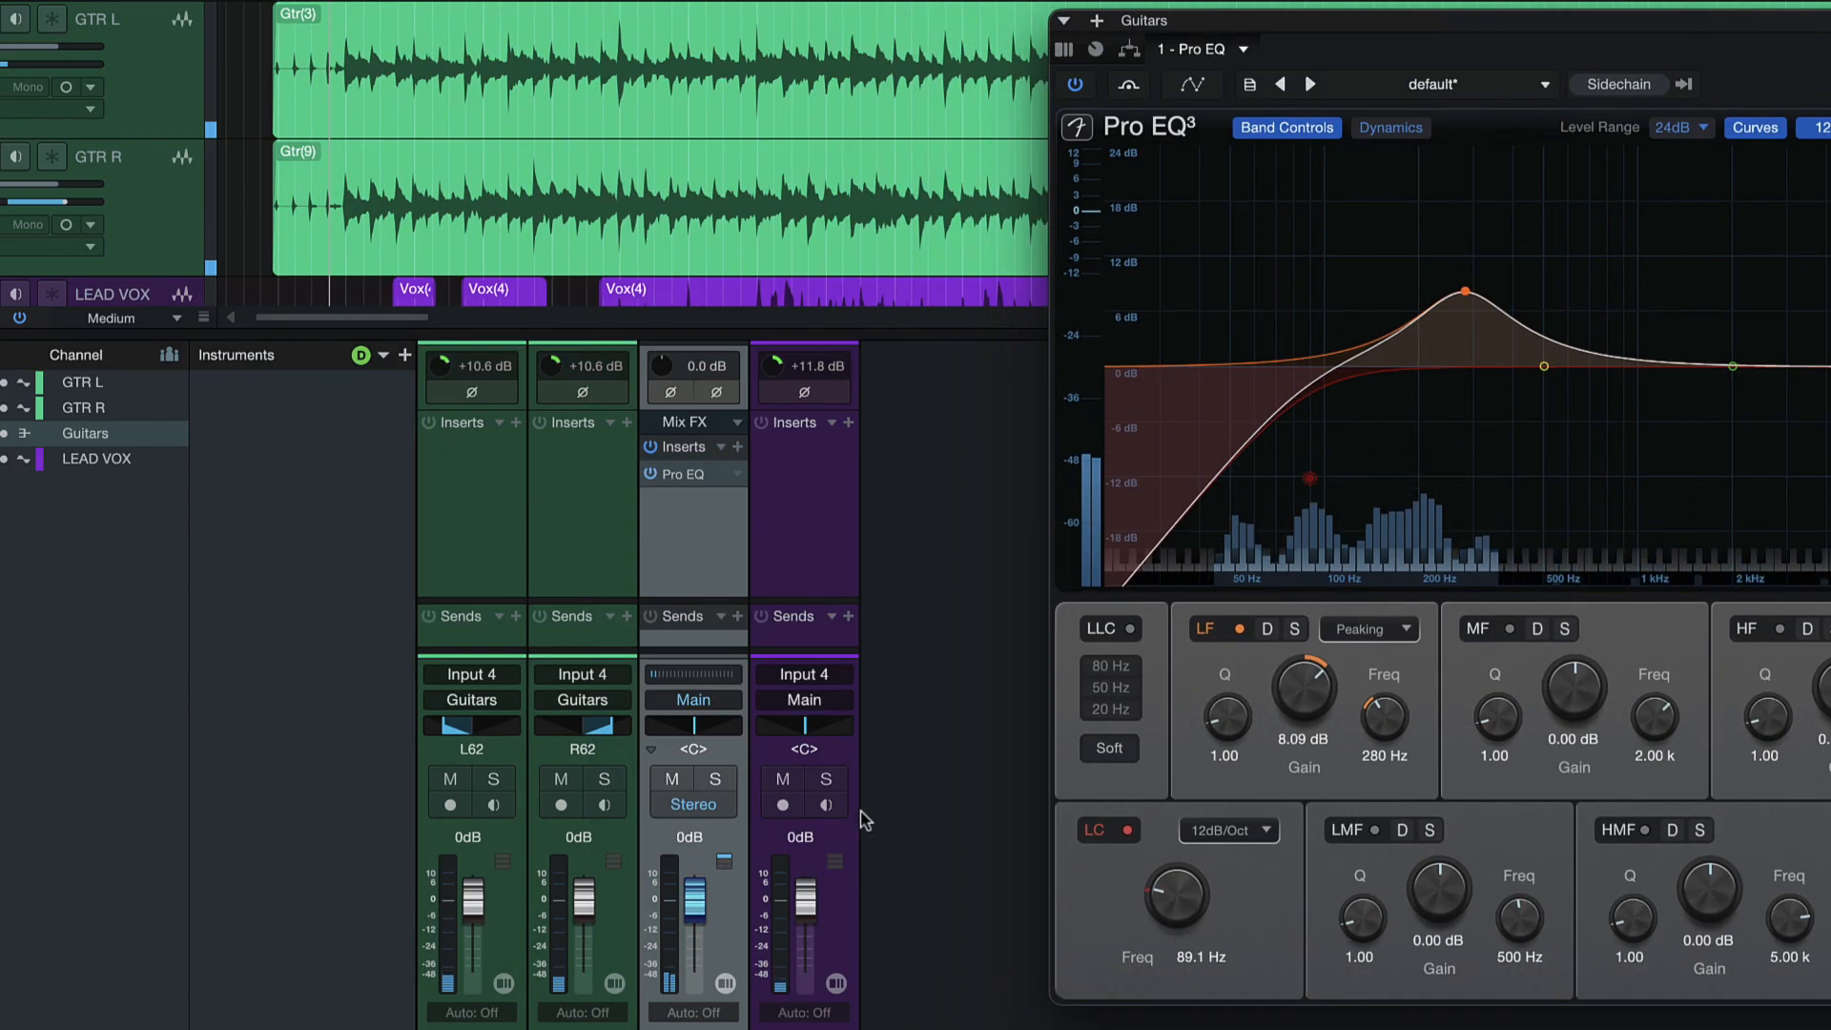
pyautogui.click(782, 779)
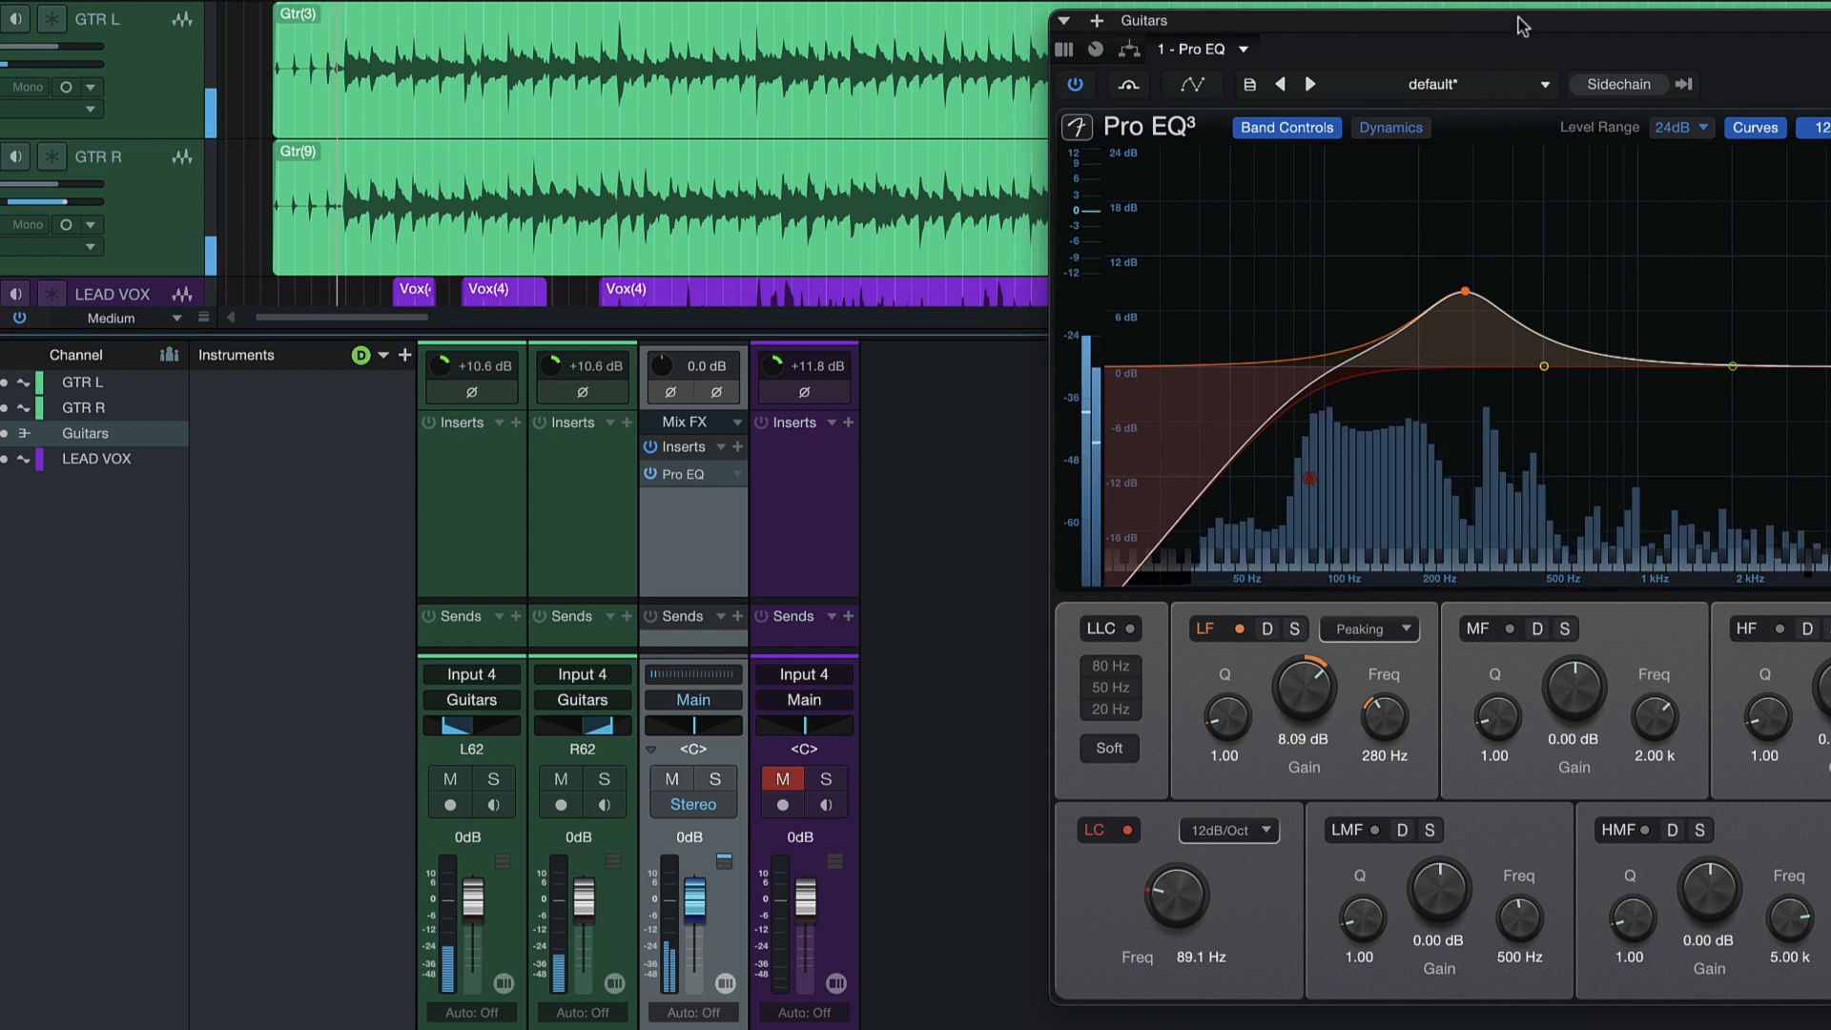
pyautogui.moveTo(1525, 28); pyautogui.dragTo(1089, 46)
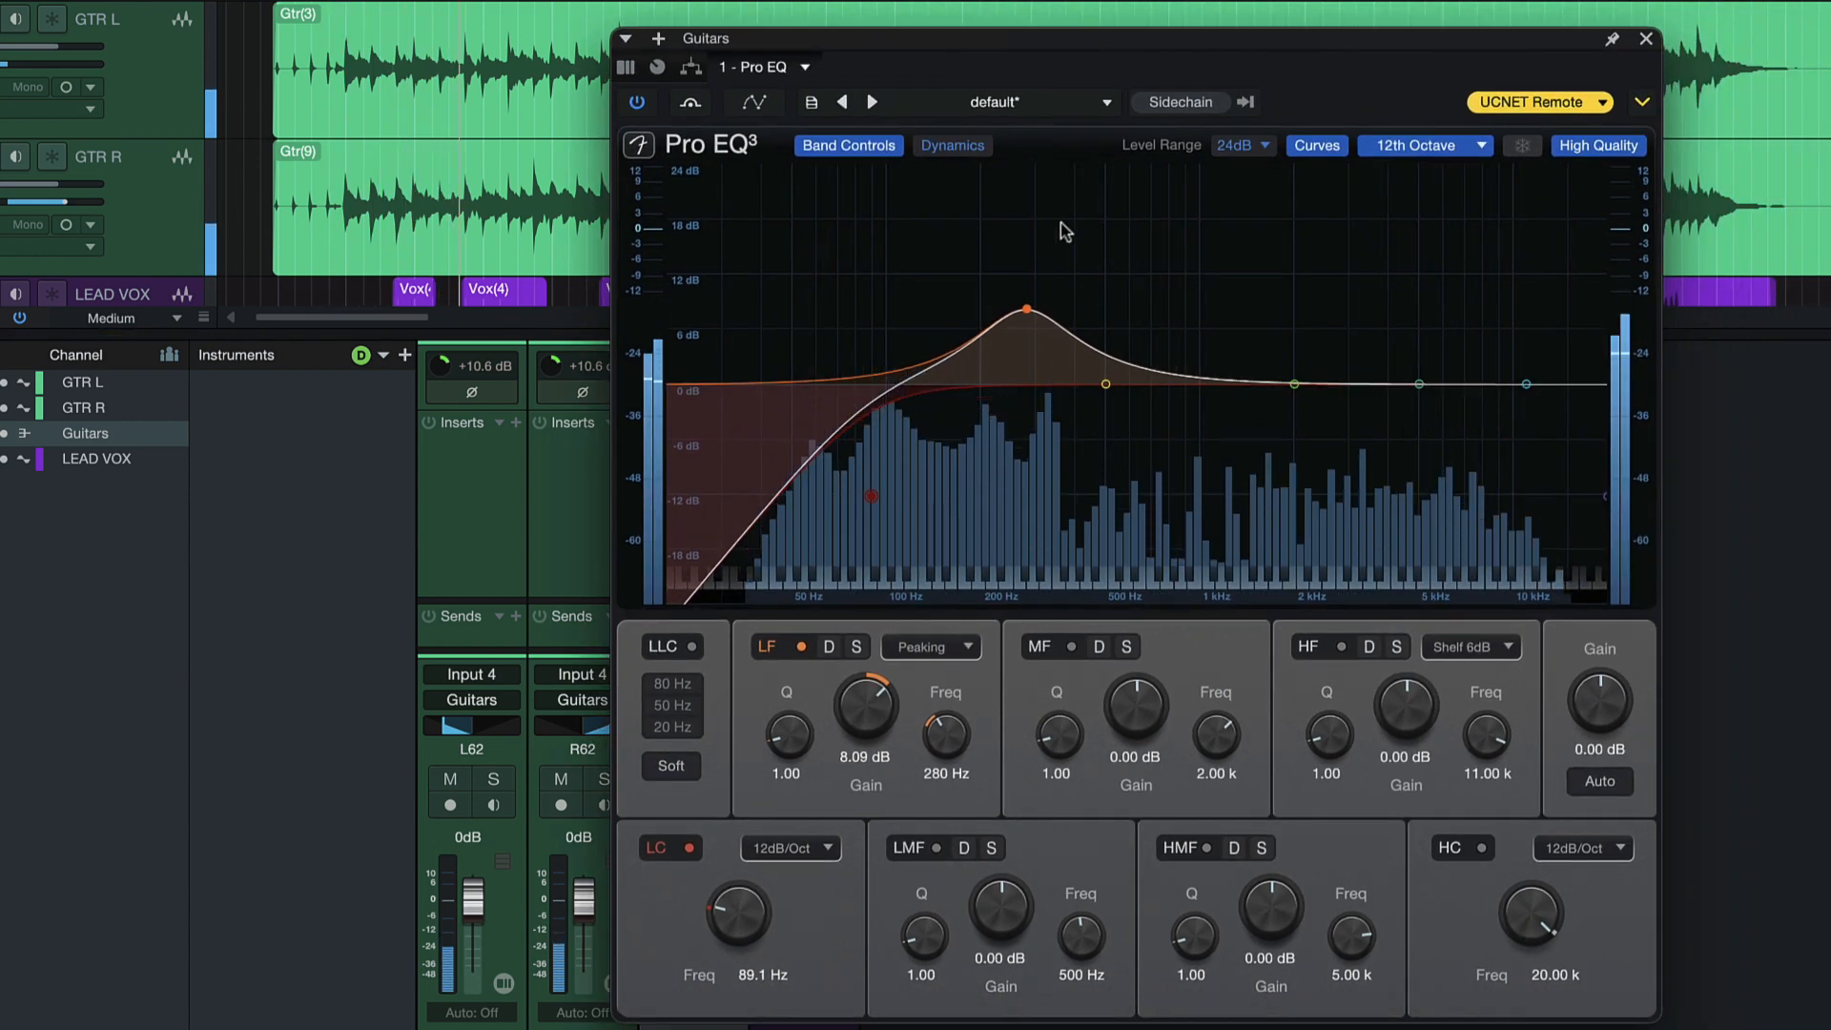
# Step: Shape the Guitars EQ's LF band into a cut of 2.57 dB at 258 Hz and move the plug-in window aside
pyautogui.moveTo(1027, 310)
pyautogui.mouseDown()
pyautogui.moveTo(1030, 290)
pyautogui.moveTo(987, 291)
pyautogui.moveTo(1015, 282)
pyautogui.mouseUp()
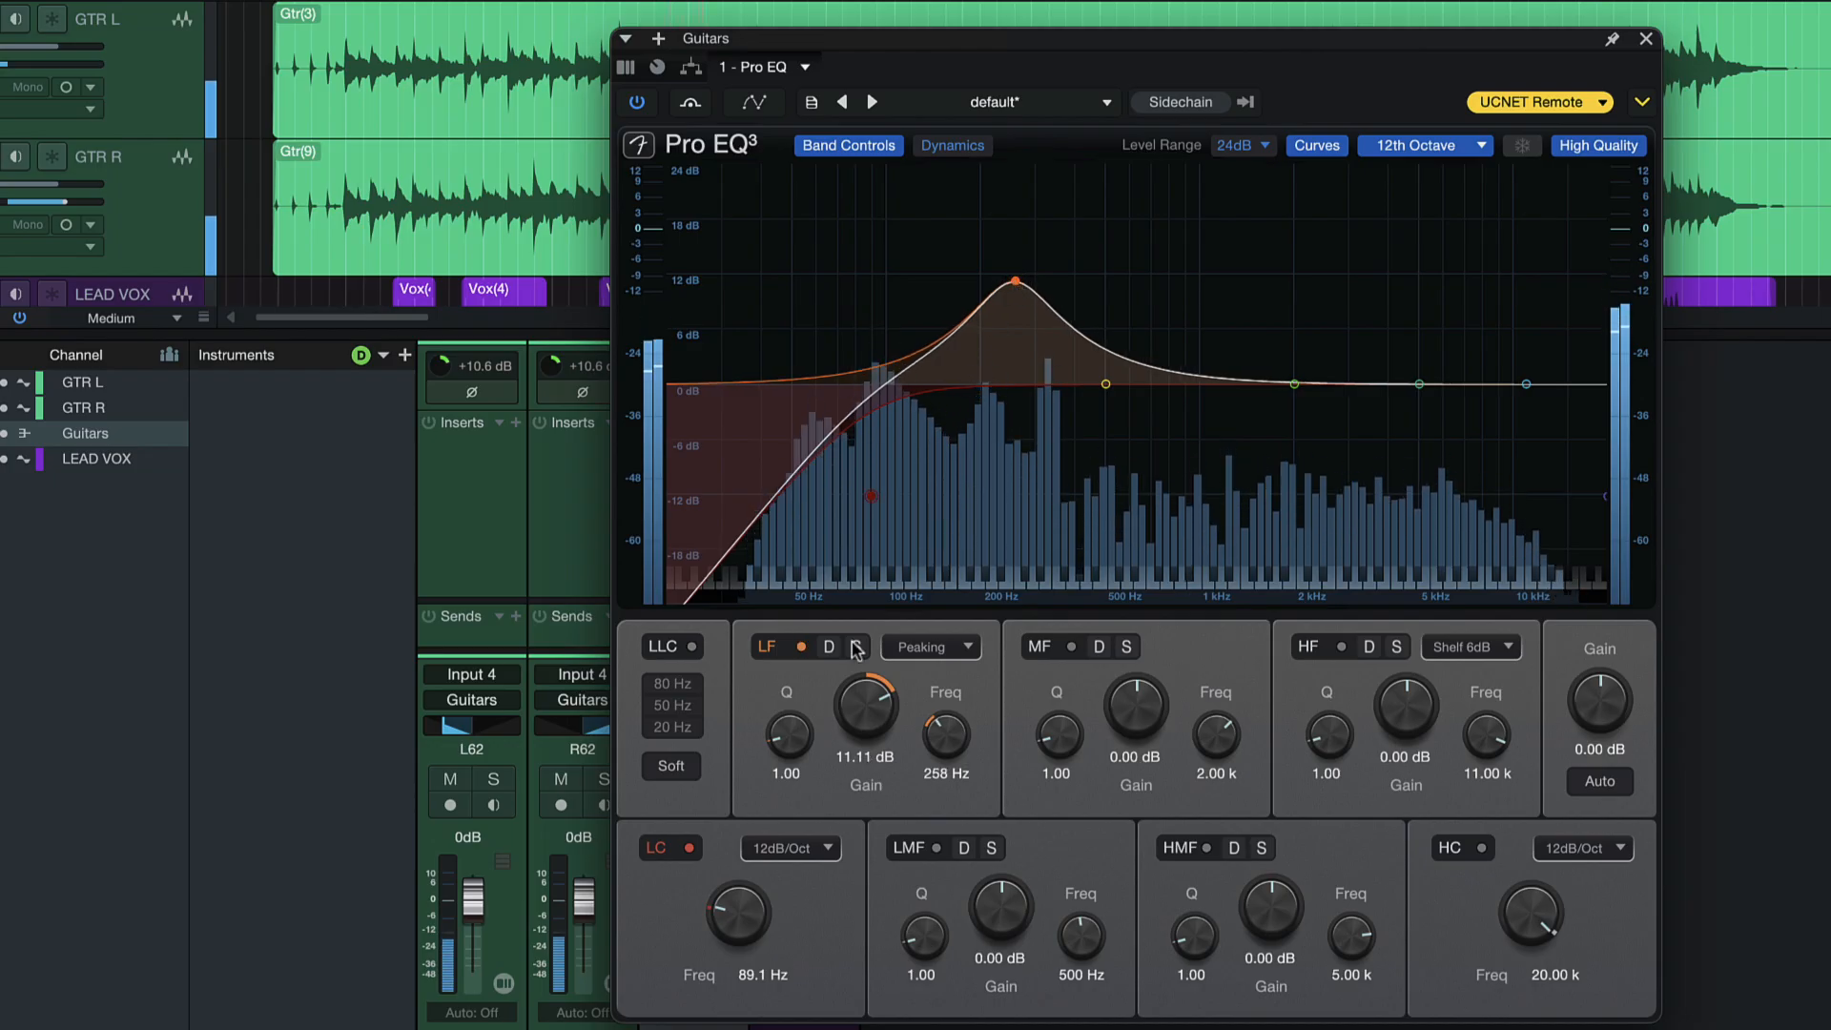
pyautogui.moveTo(870, 691); pyautogui.dragTo(873, 764)
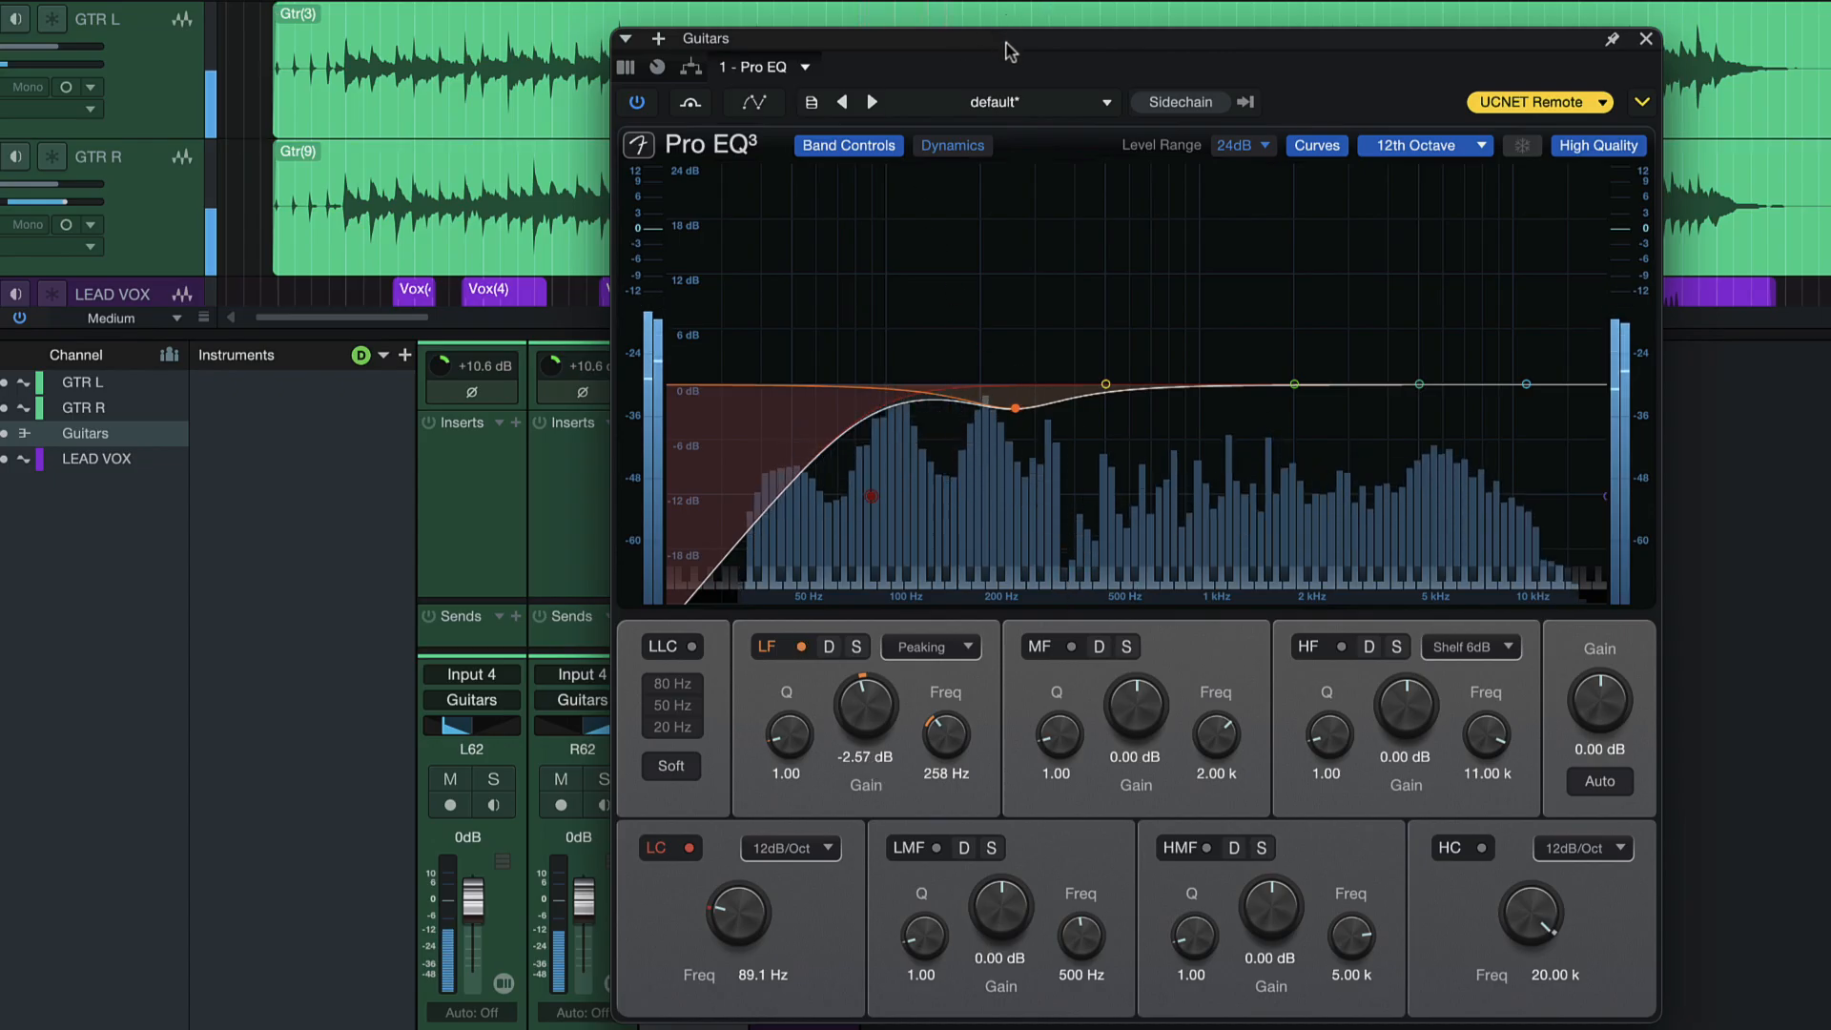
pyautogui.moveTo(1005, 49); pyautogui.dragTo(753, 58)
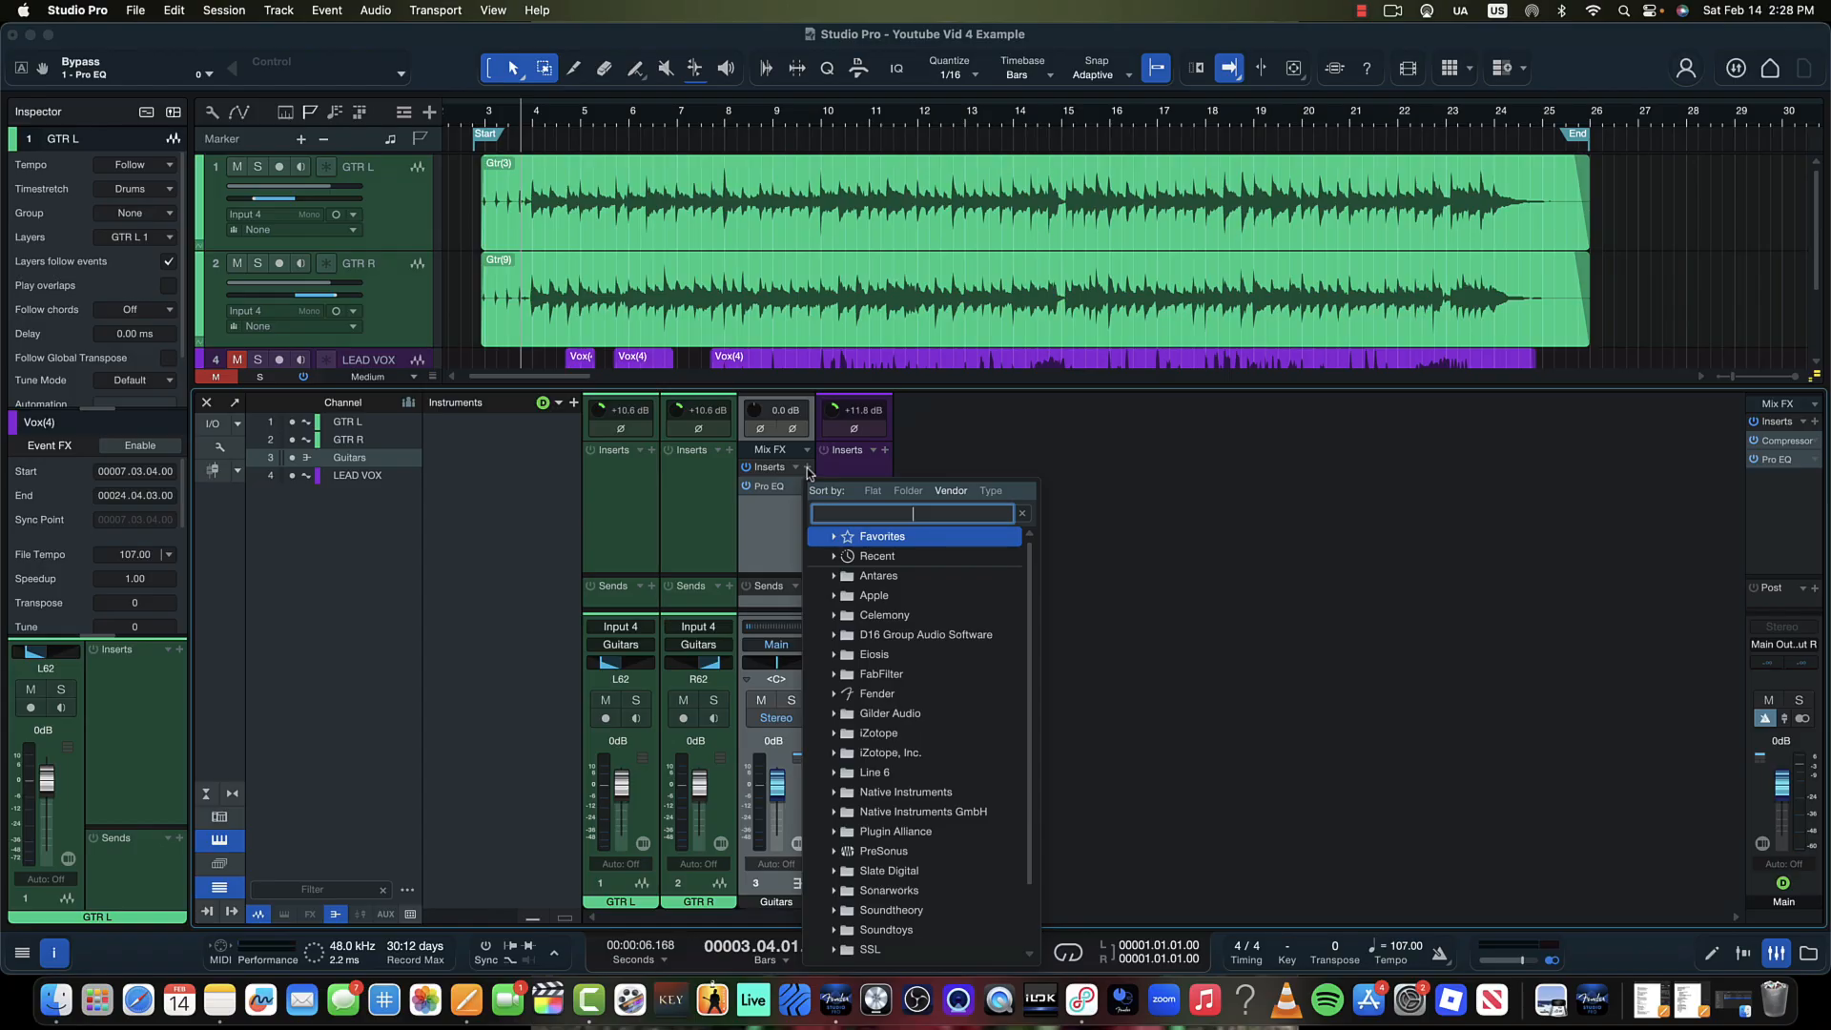
# Step: Add the Compressor plug-in to the Guitars bus and start playback
pyautogui.write('comp')
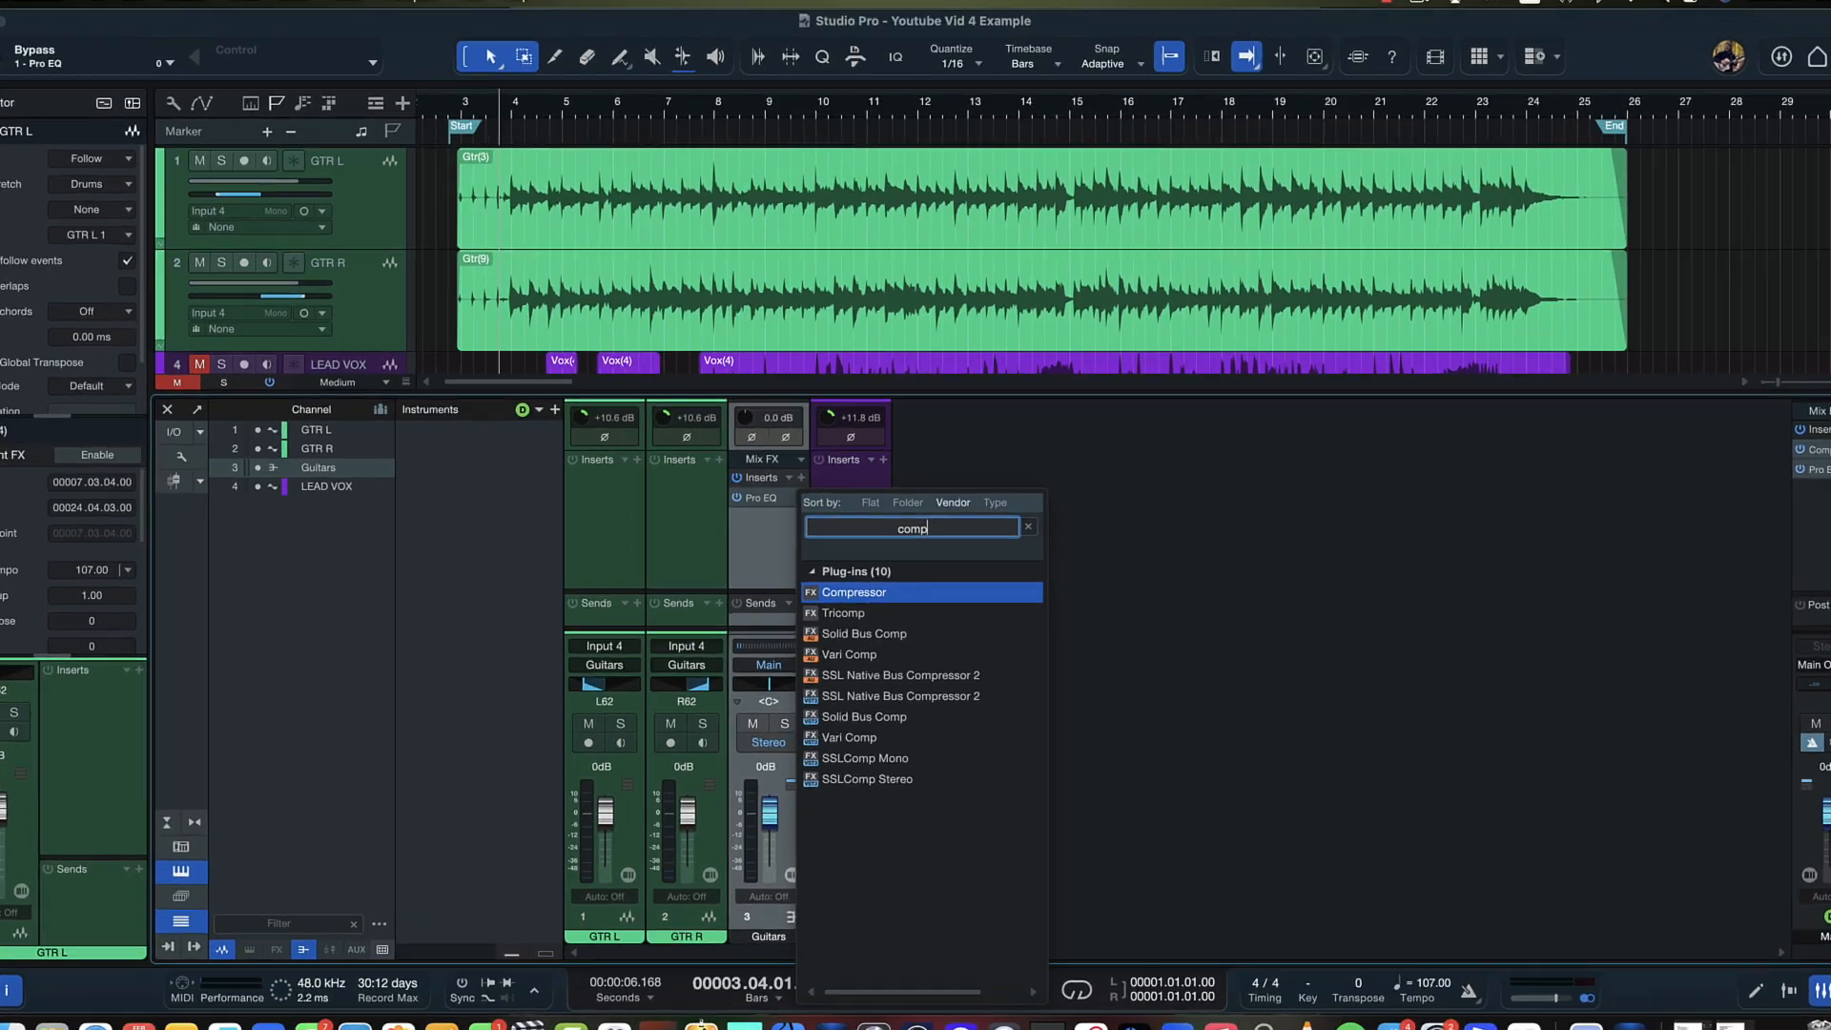
pyautogui.press('Return')
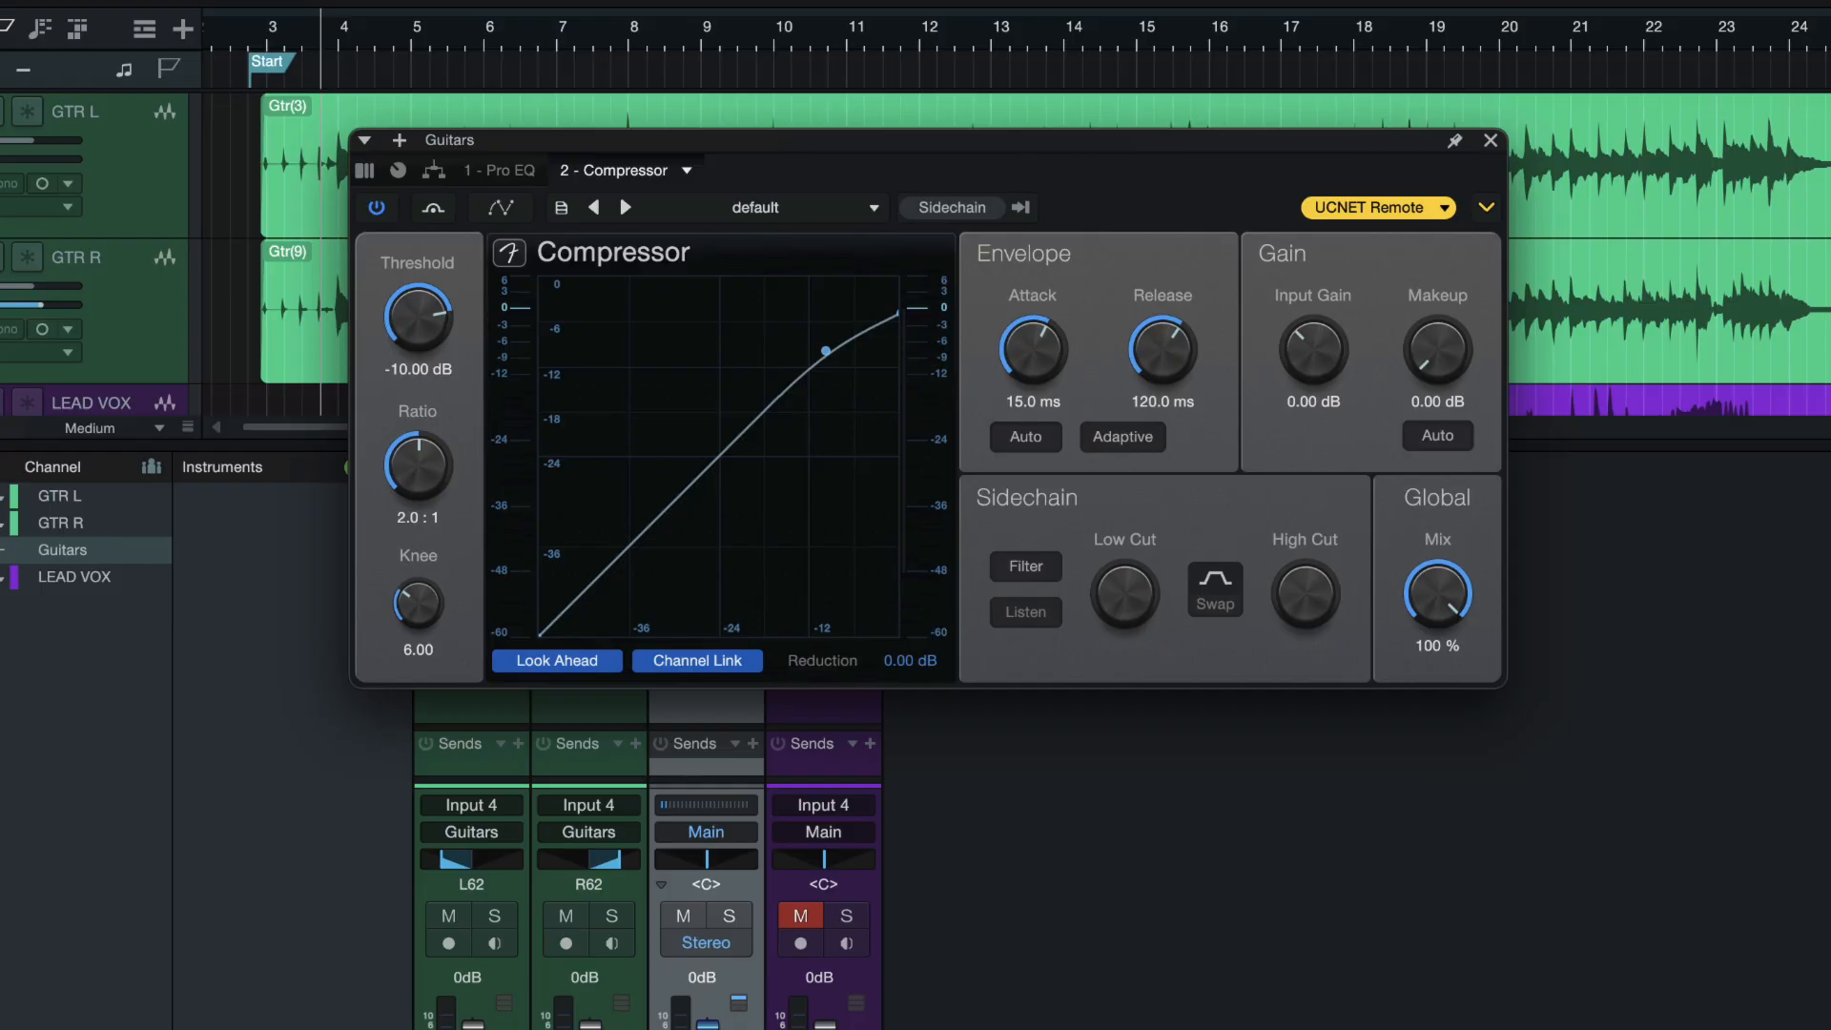
pyautogui.press('space')
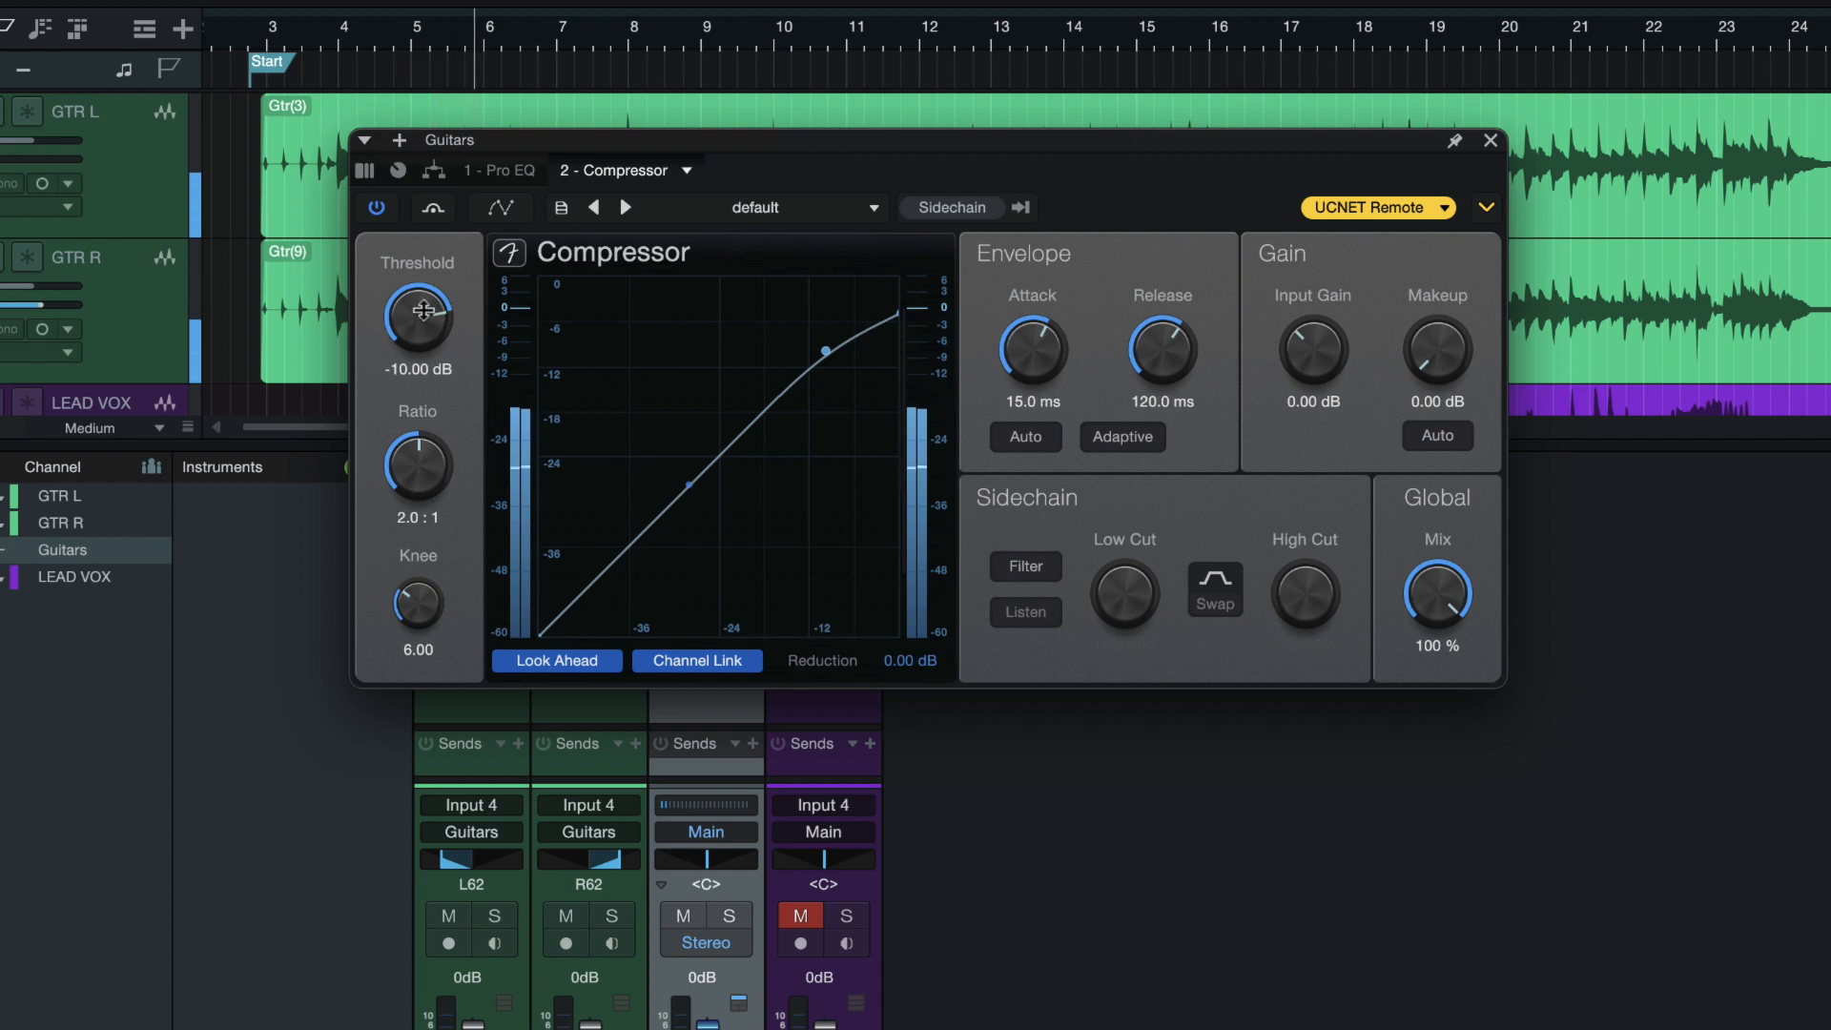
# Step: Set the Guitars compressor's threshold to -30.88 dB and its makeup gain to 3.12 dB
pyautogui.moveTo(423, 310); pyautogui.dragTo(416, 418)
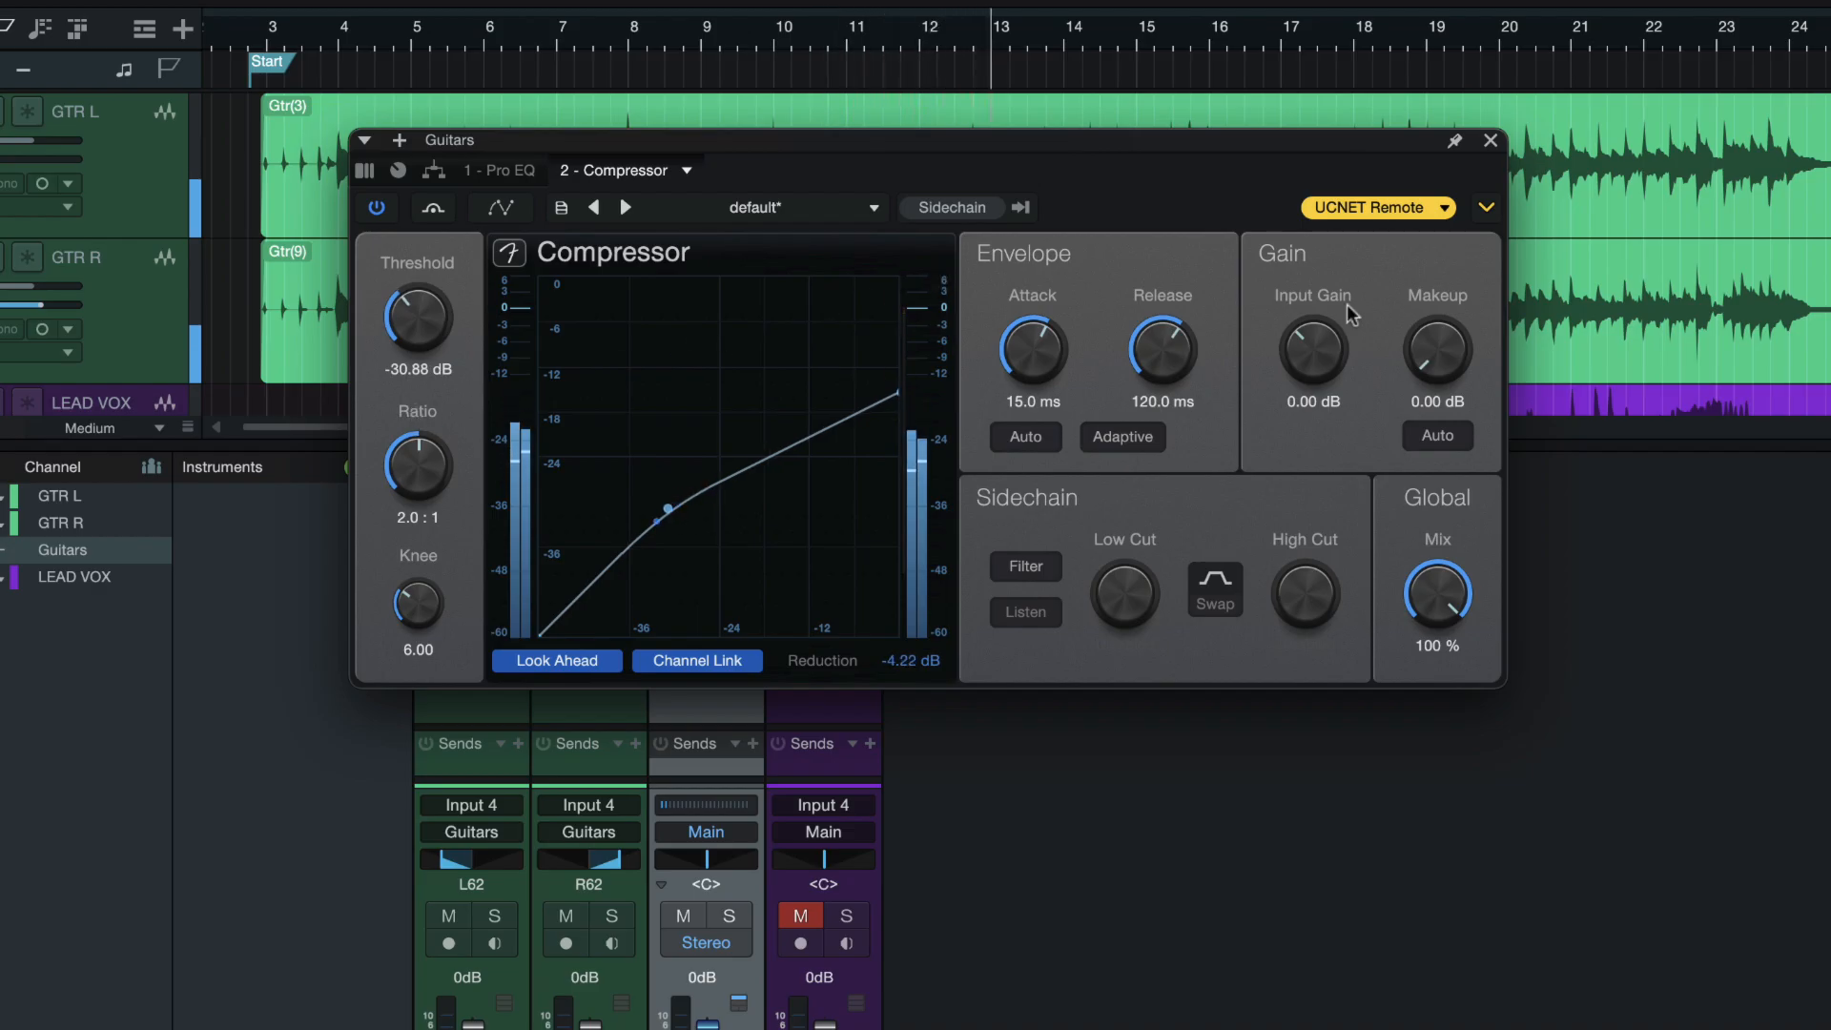
pyautogui.moveTo(1443, 341); pyautogui.dragTo(1443, 331)
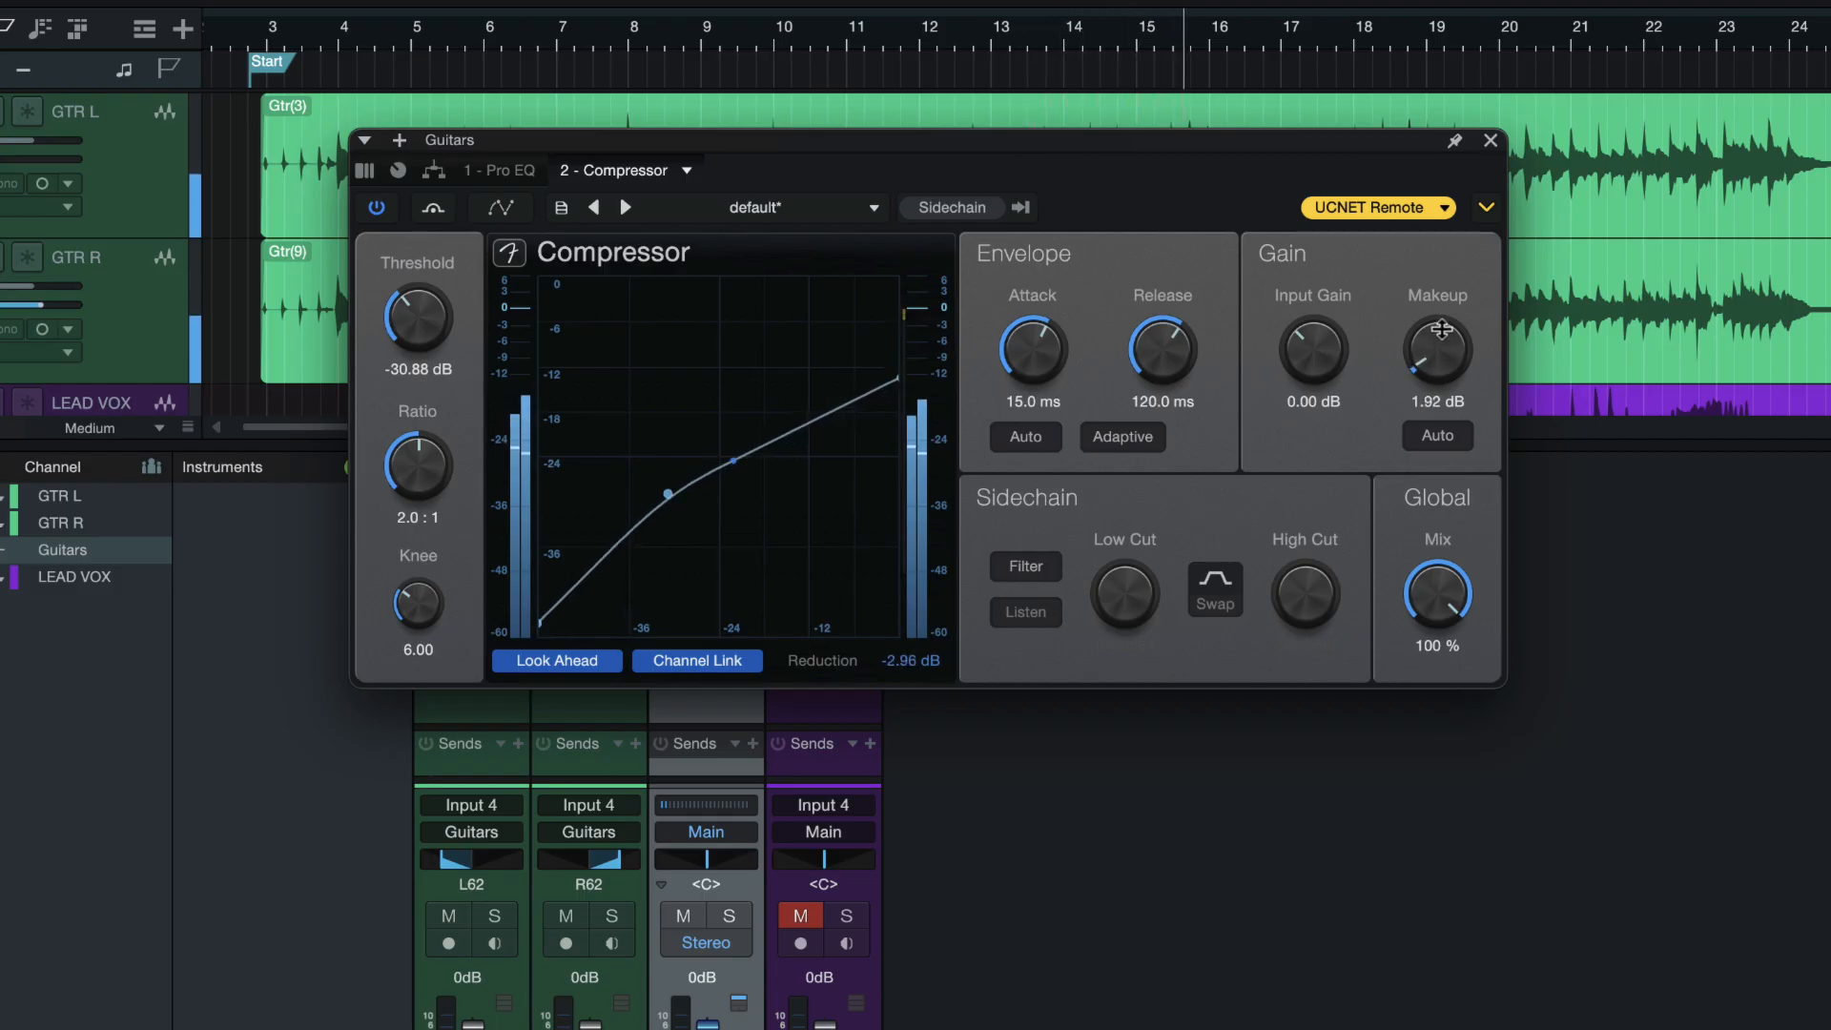
pyautogui.moveTo(1443, 330); pyautogui.dragTo(1424, 345)
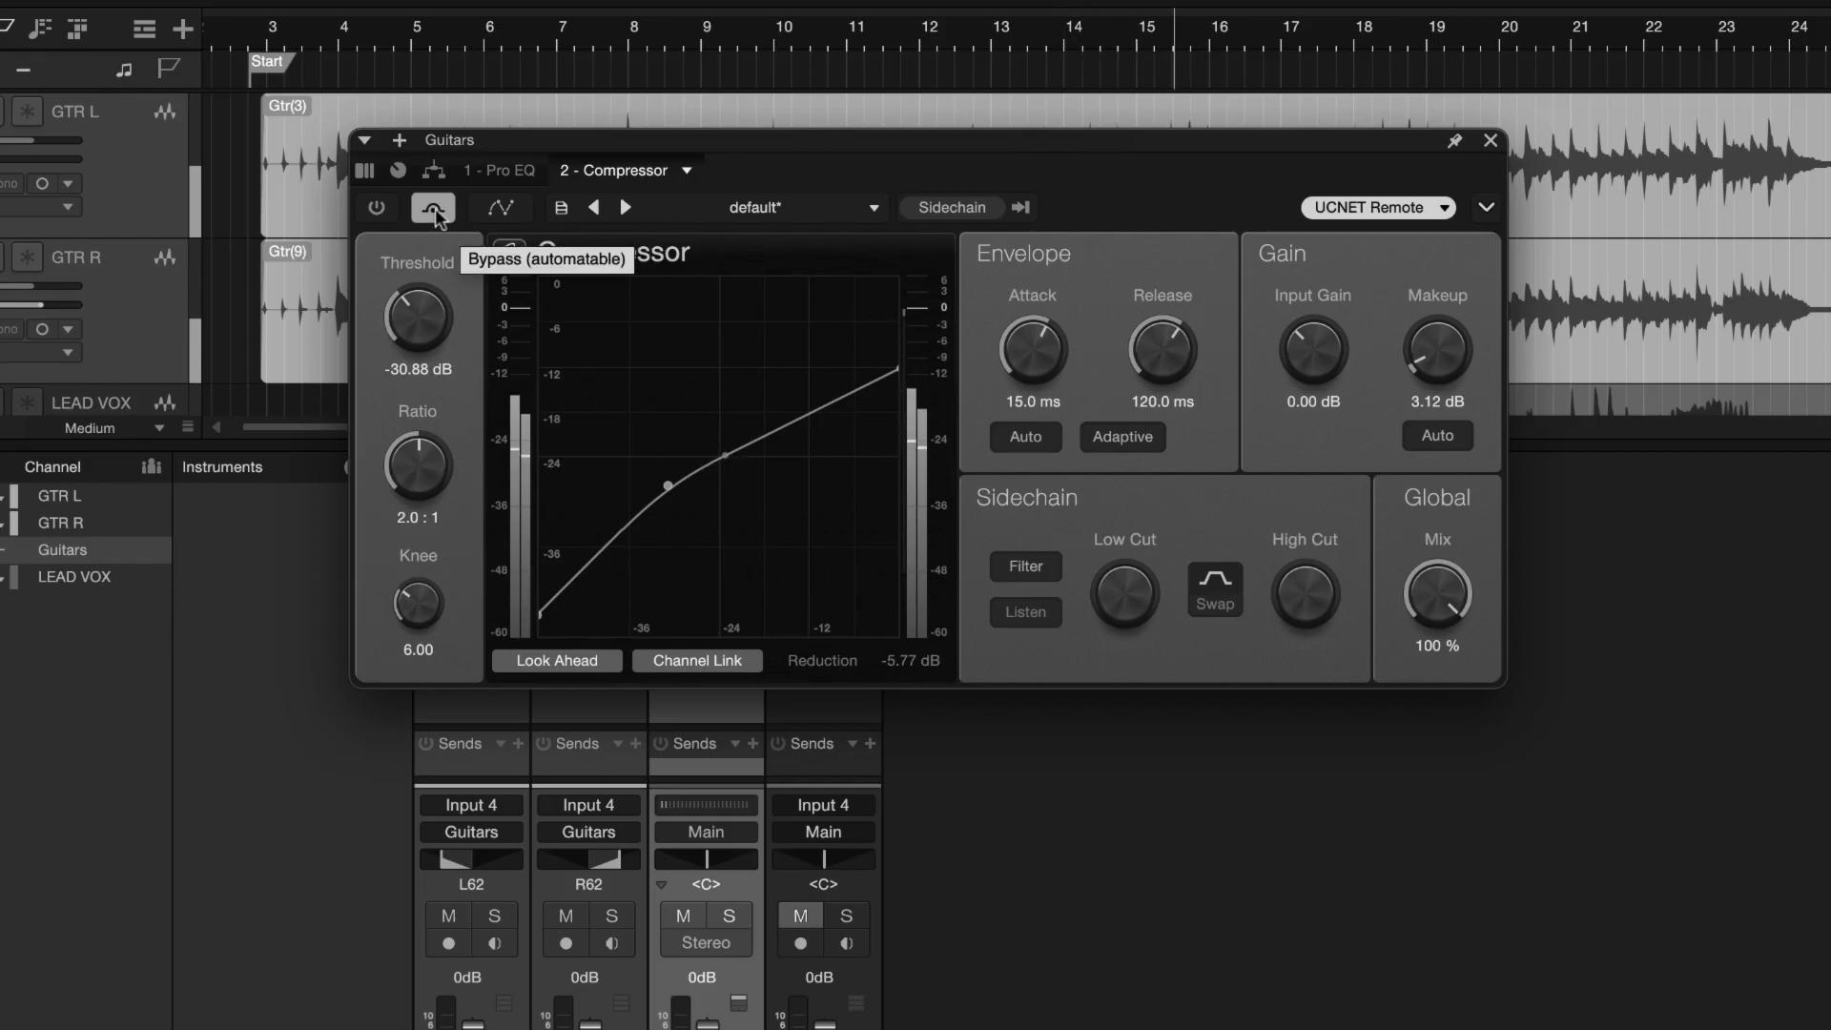
# Step: Compare the guitars' sound with and without the compressor by toggling its bypass
pyautogui.click(434, 210)
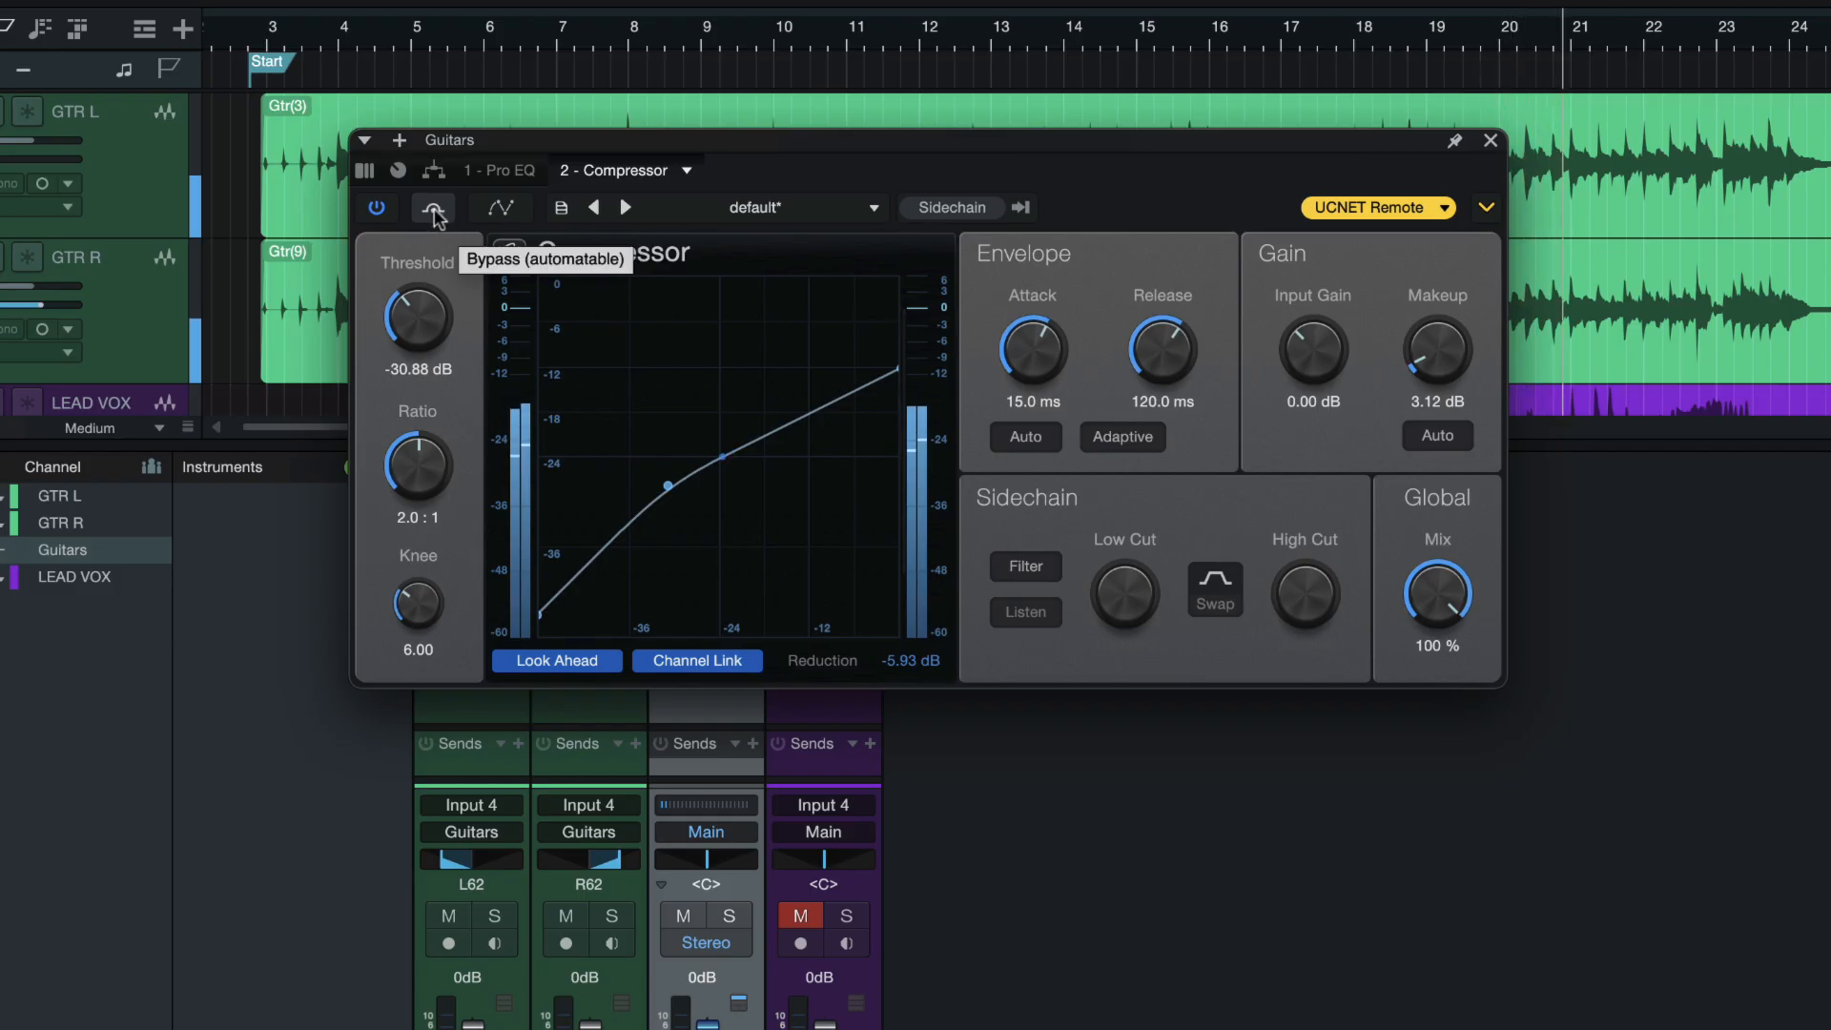
pyautogui.click(434, 209)
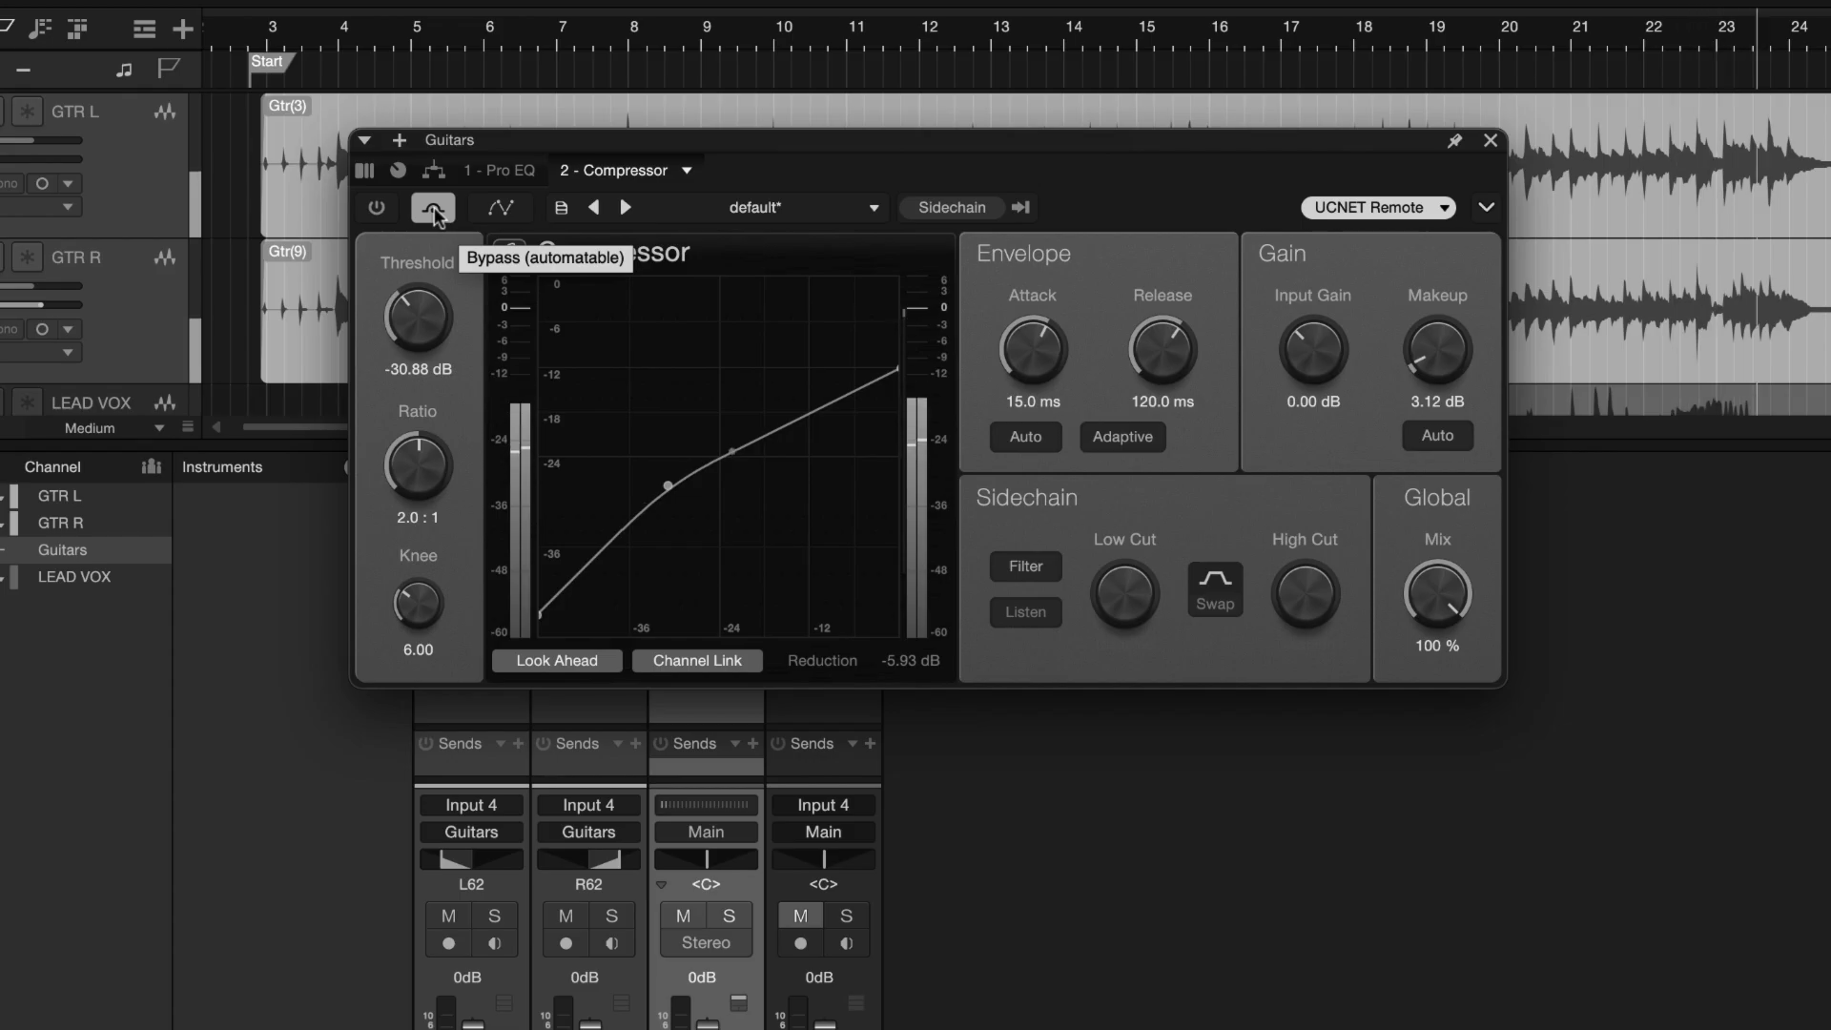
pyautogui.click(433, 209)
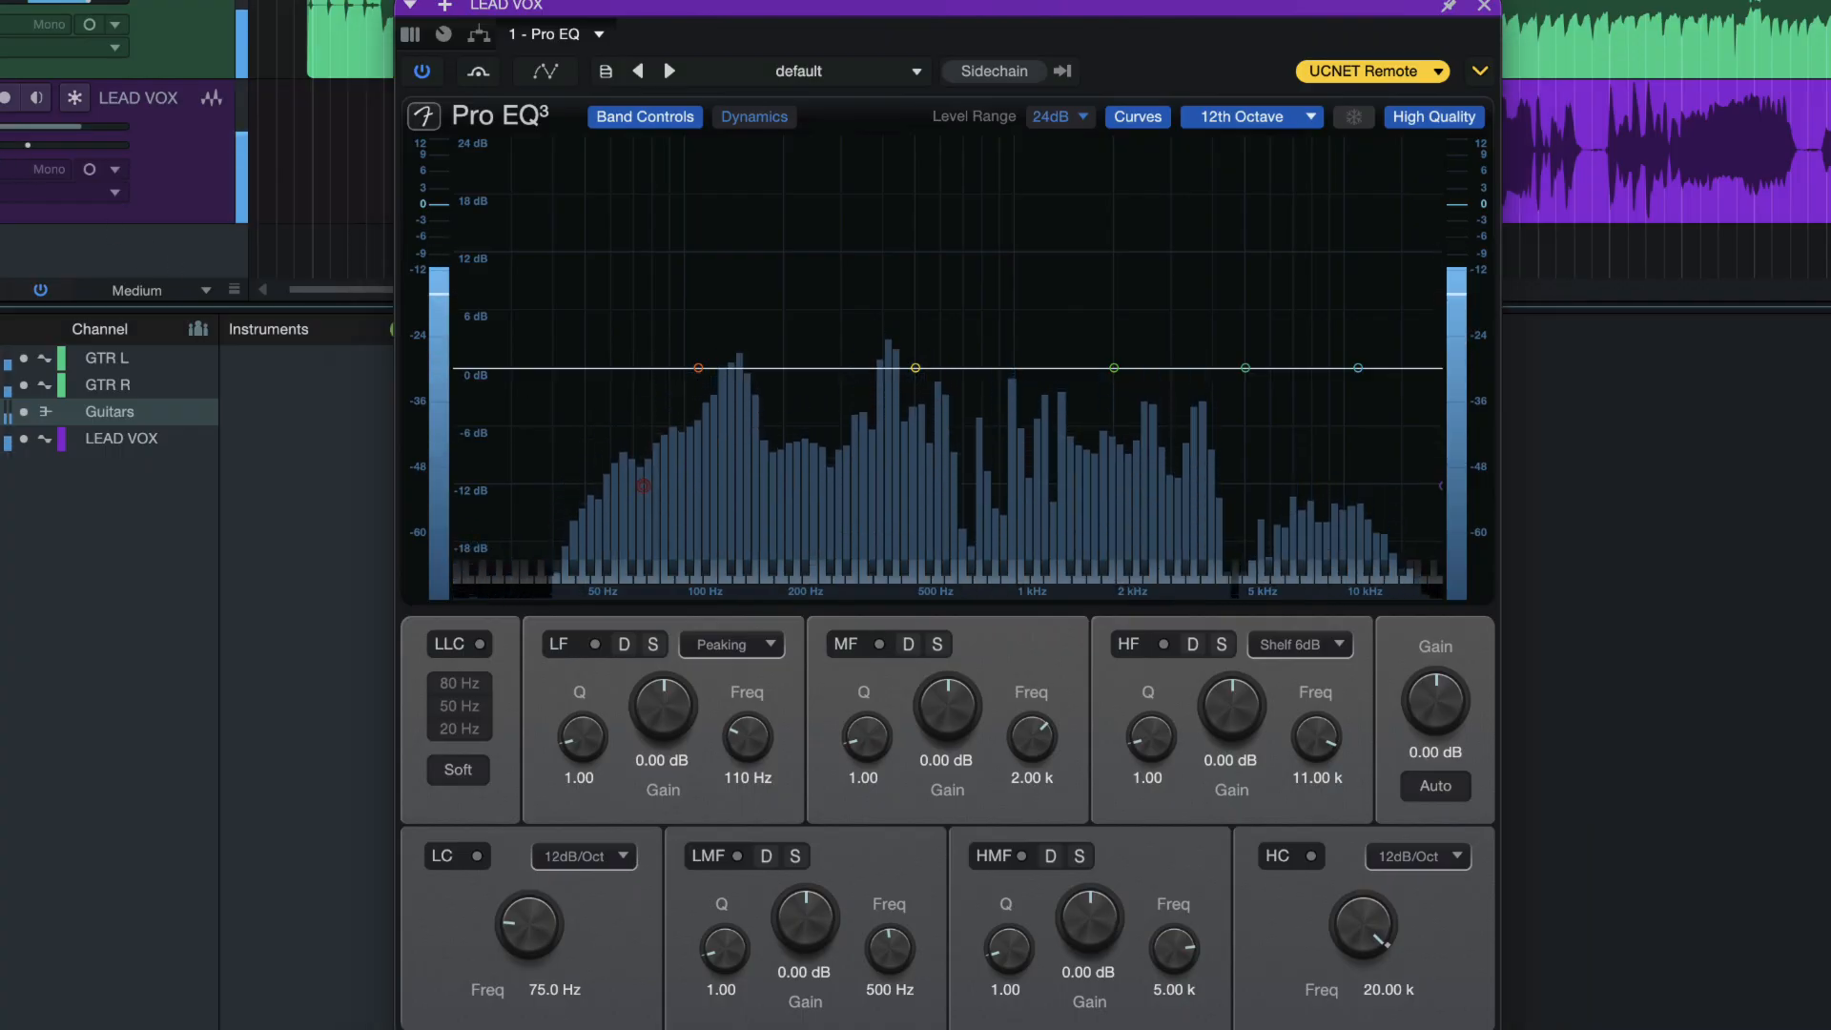
# Step: Enable the low cut filter in the LEAD VOX Pro EQ and set its frequency to 102 Hz
pyautogui.click(476, 857)
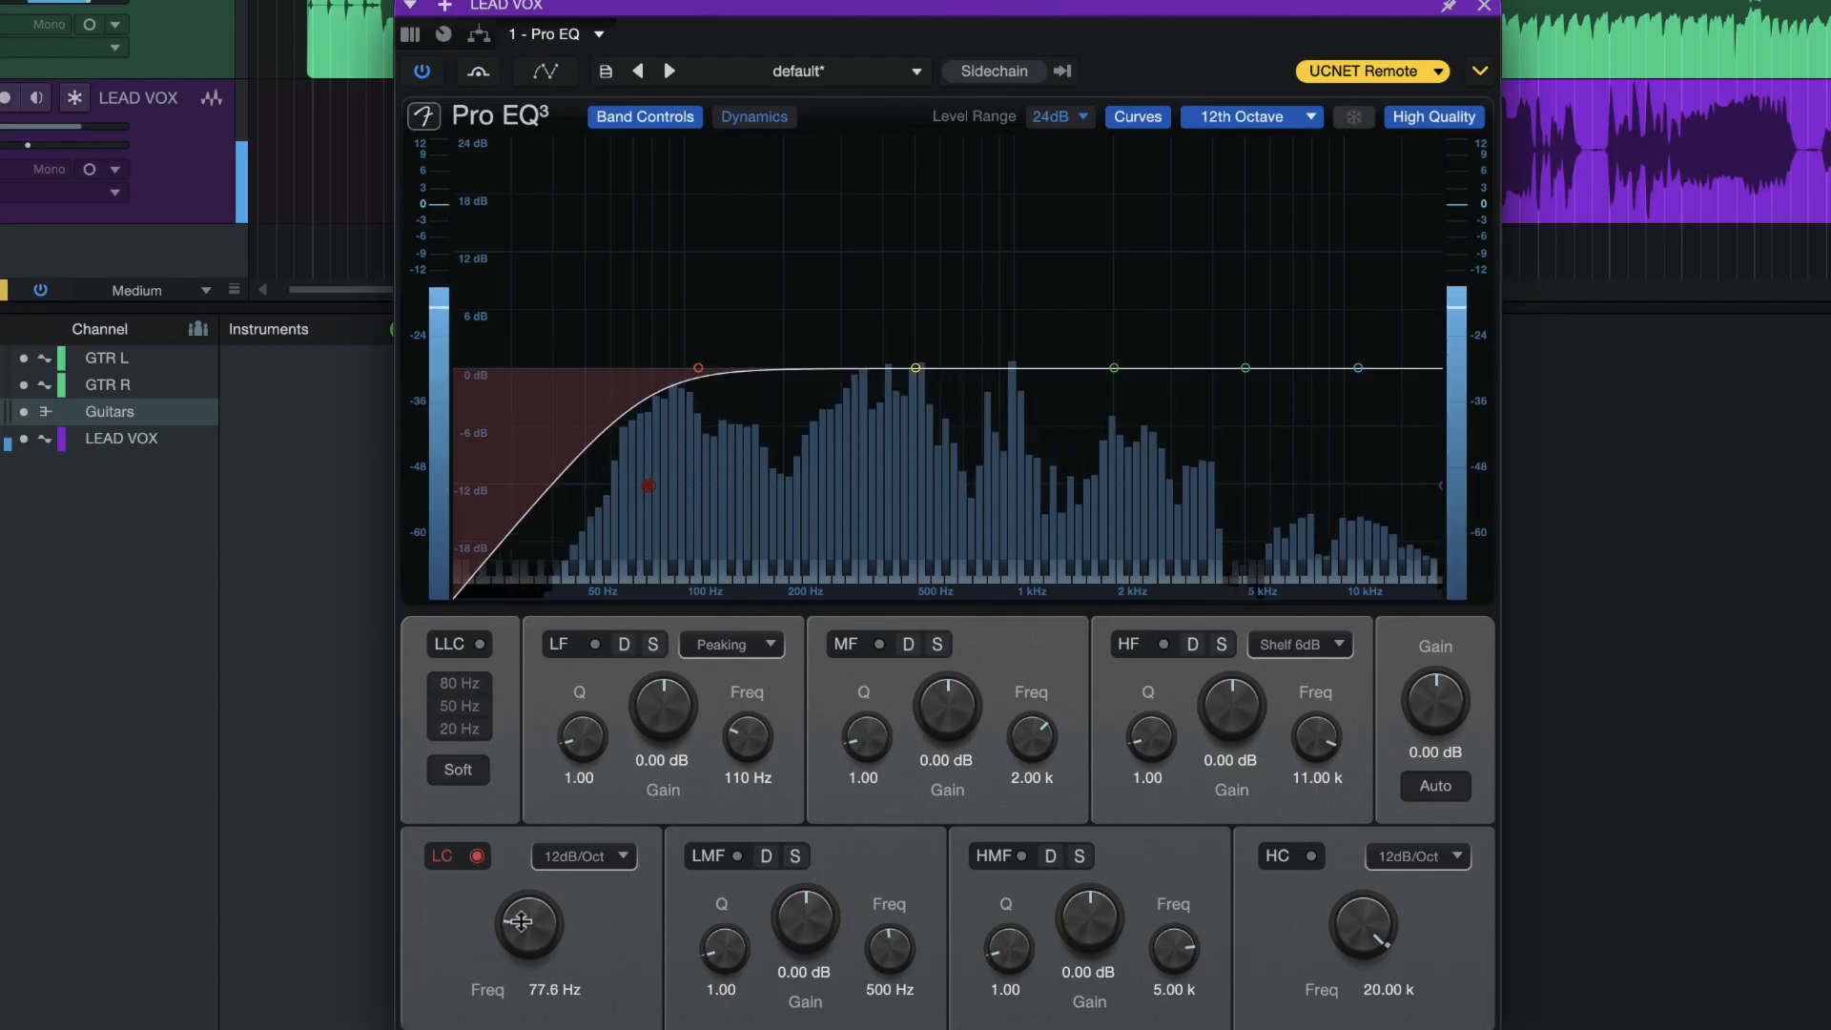
pyautogui.moveTo(519, 917); pyautogui.dragTo(520, 904)
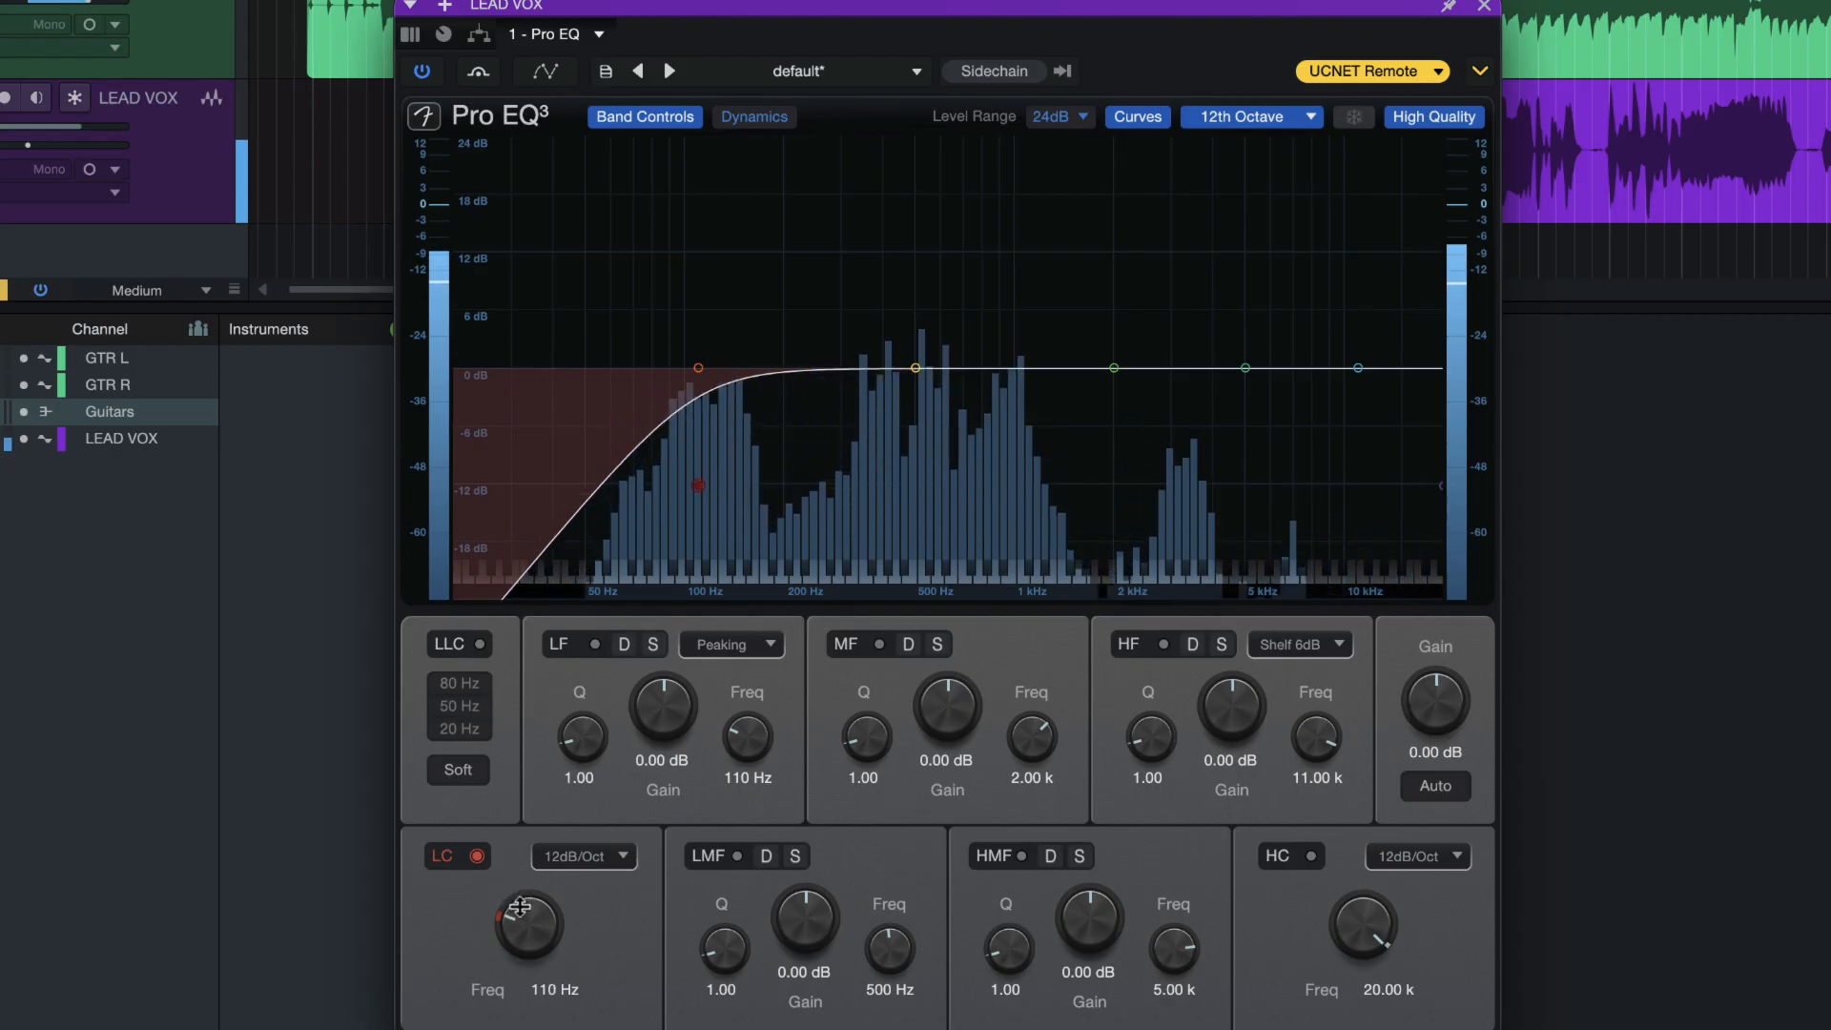
pyautogui.moveTo(519, 905); pyautogui.dragTo(520, 911)
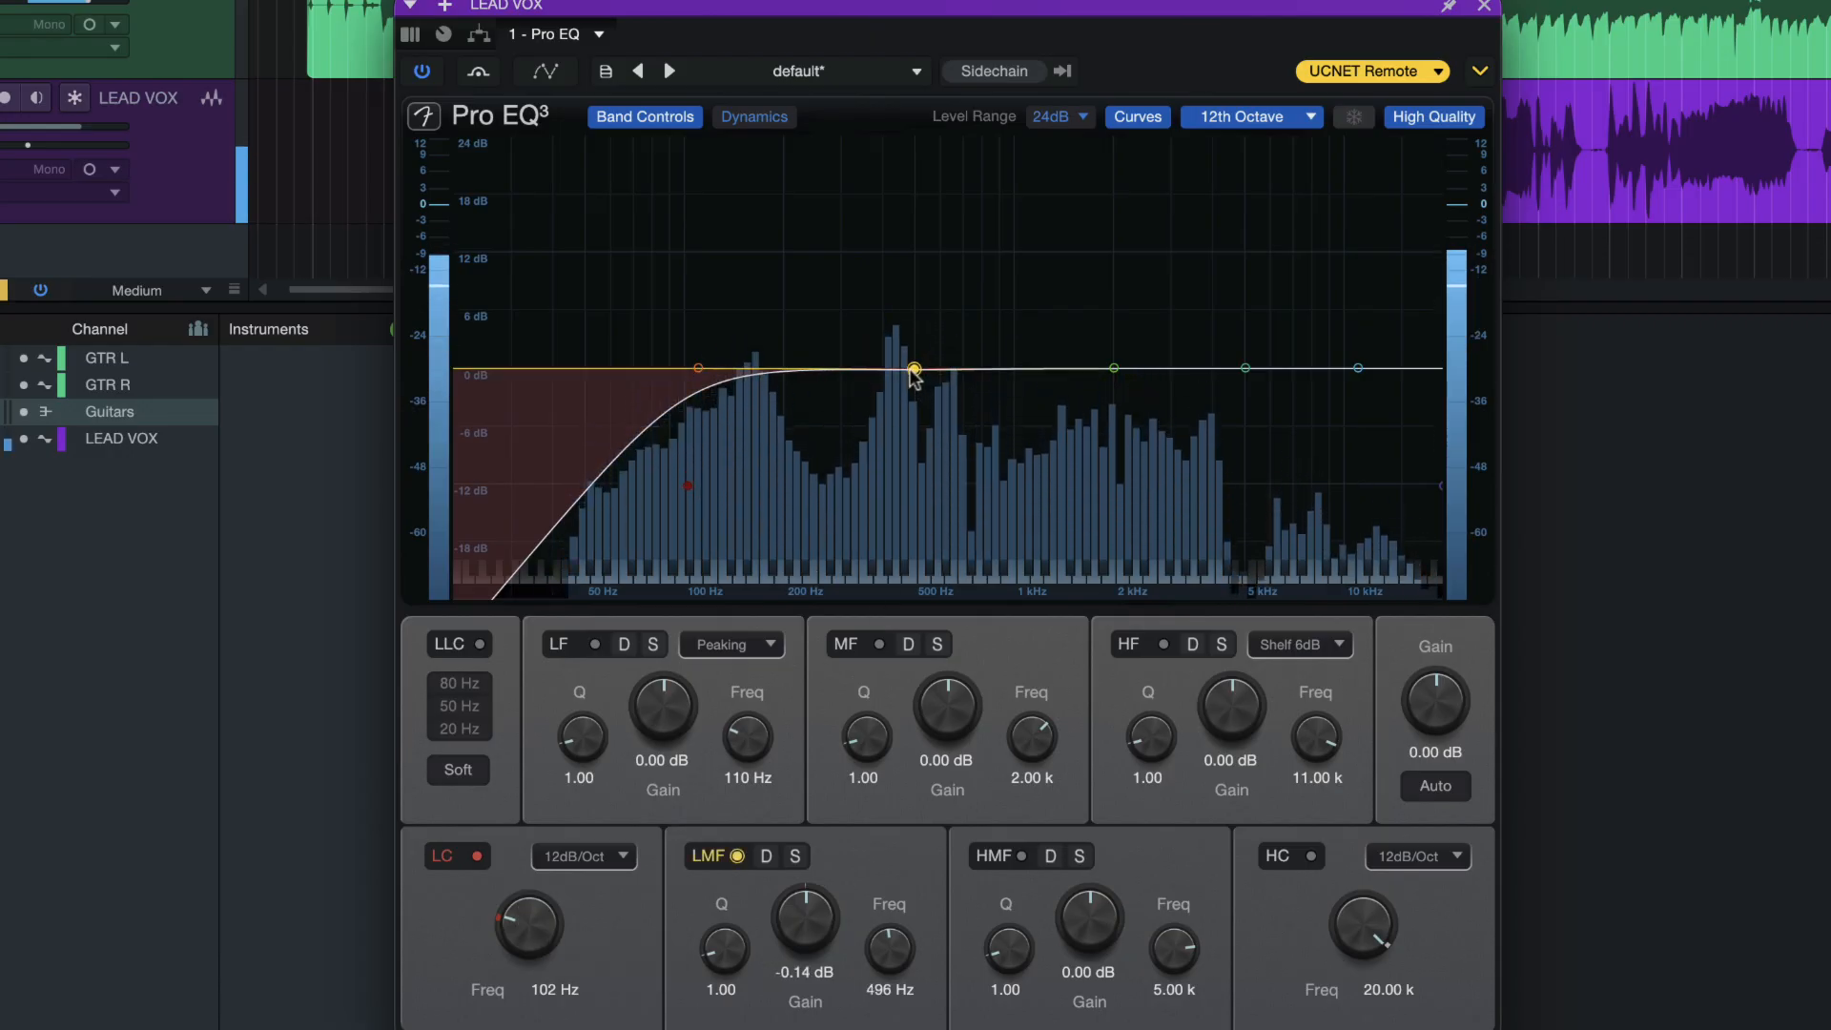
# Step: In the LEAD VOX EQ, cut the LMF band by 2.78 dB at 382 Hz and boost the HMF band by 3.43 dB at 5.81 kHz
pyautogui.moveTo(872, 369); pyautogui.dragTo(798, 301)
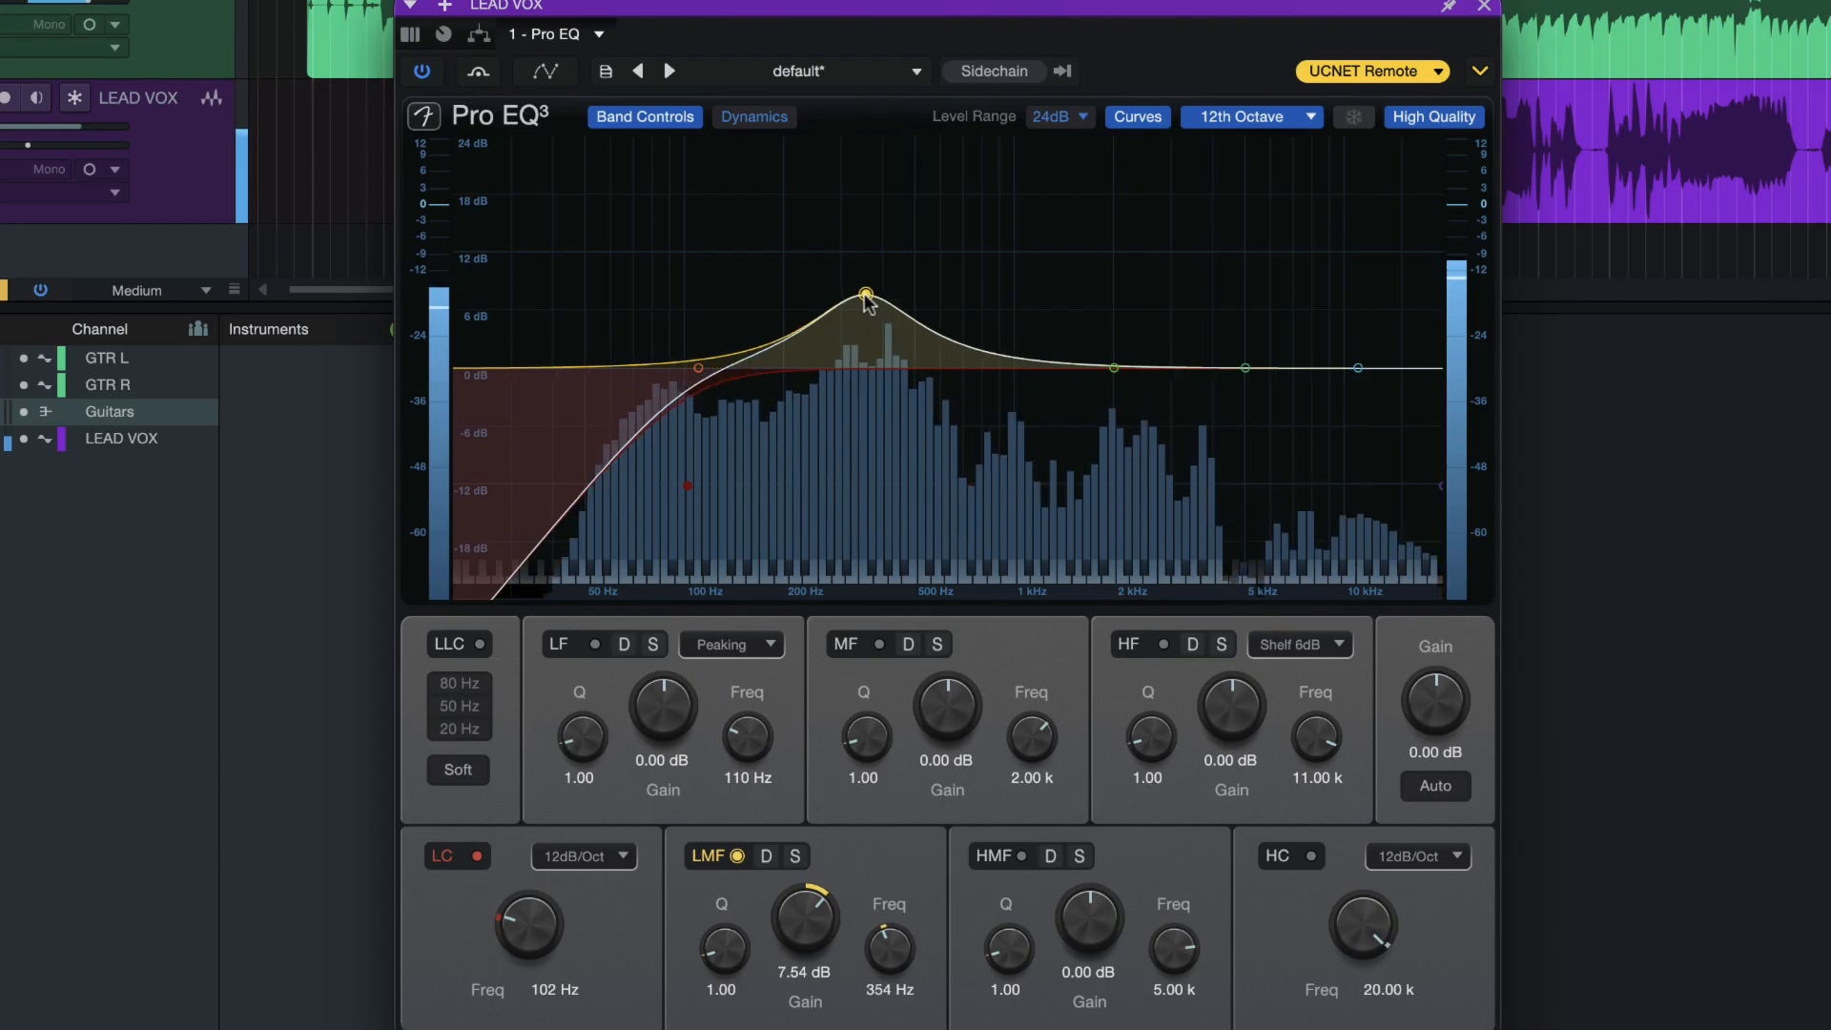
pyautogui.moveTo(869, 302); pyautogui.dragTo(892, 301)
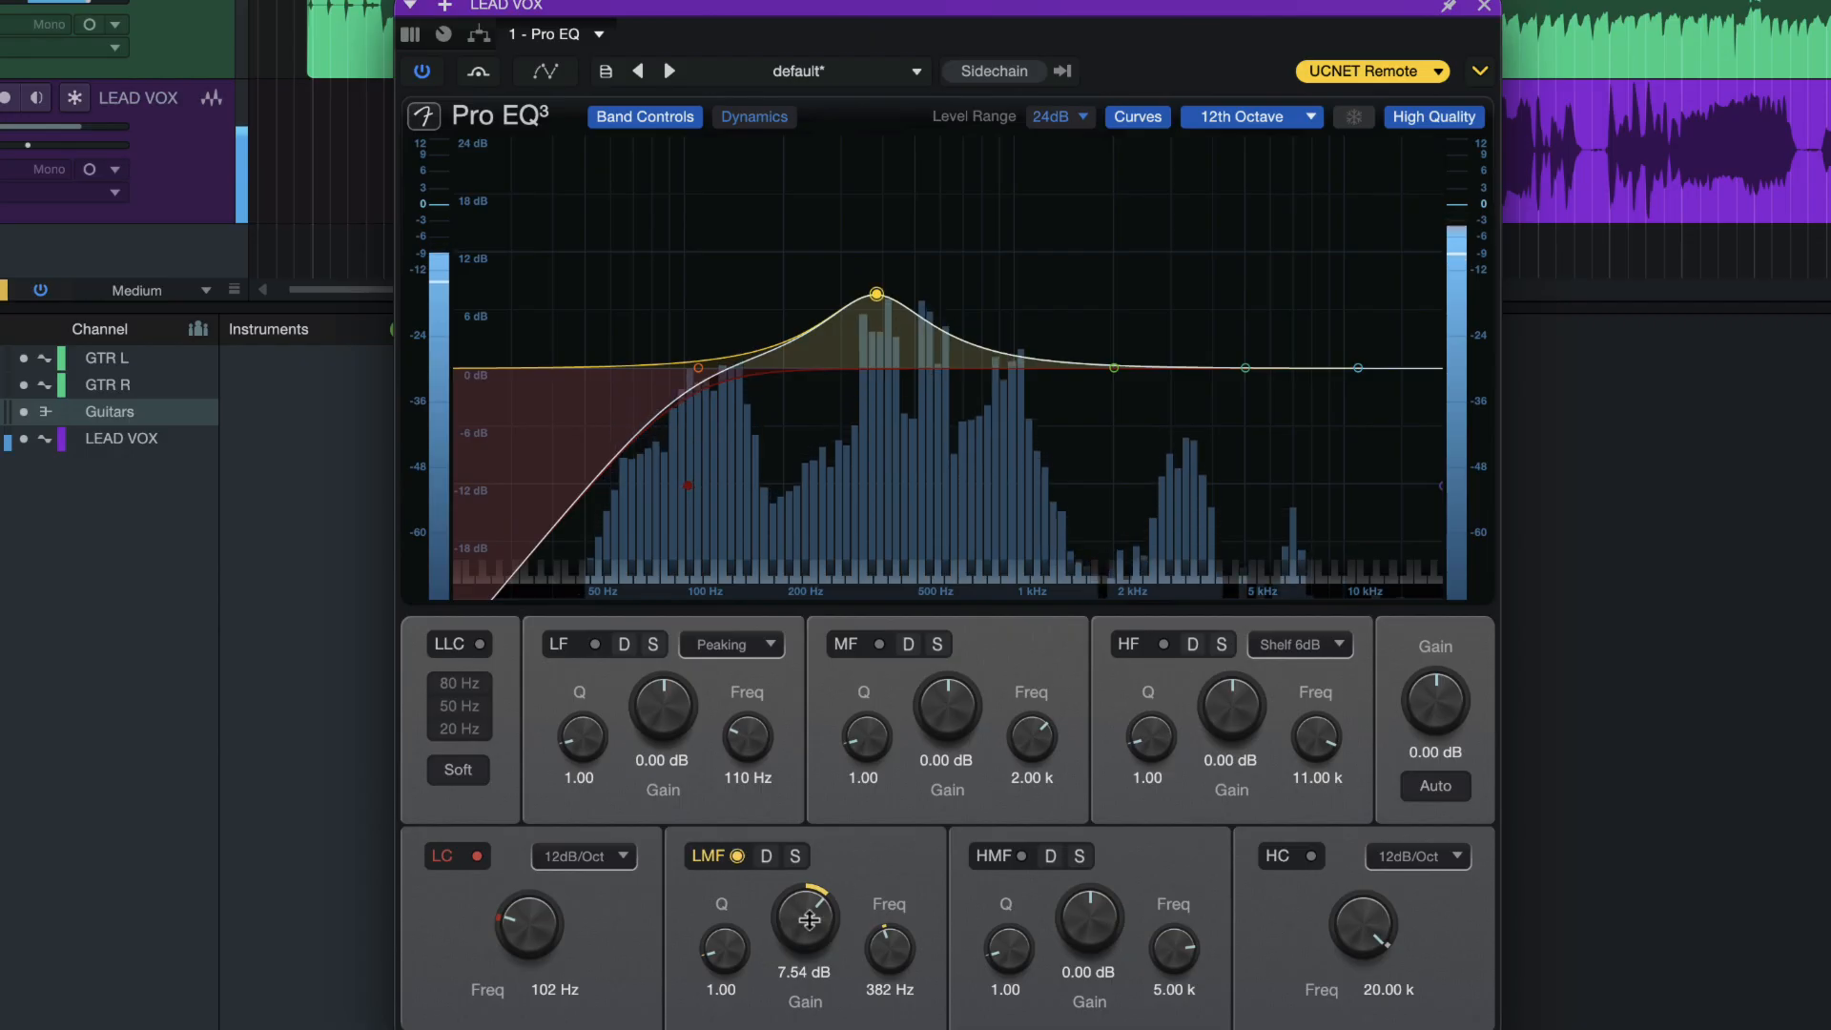
pyautogui.moveTo(809, 919); pyautogui.dragTo(808, 976)
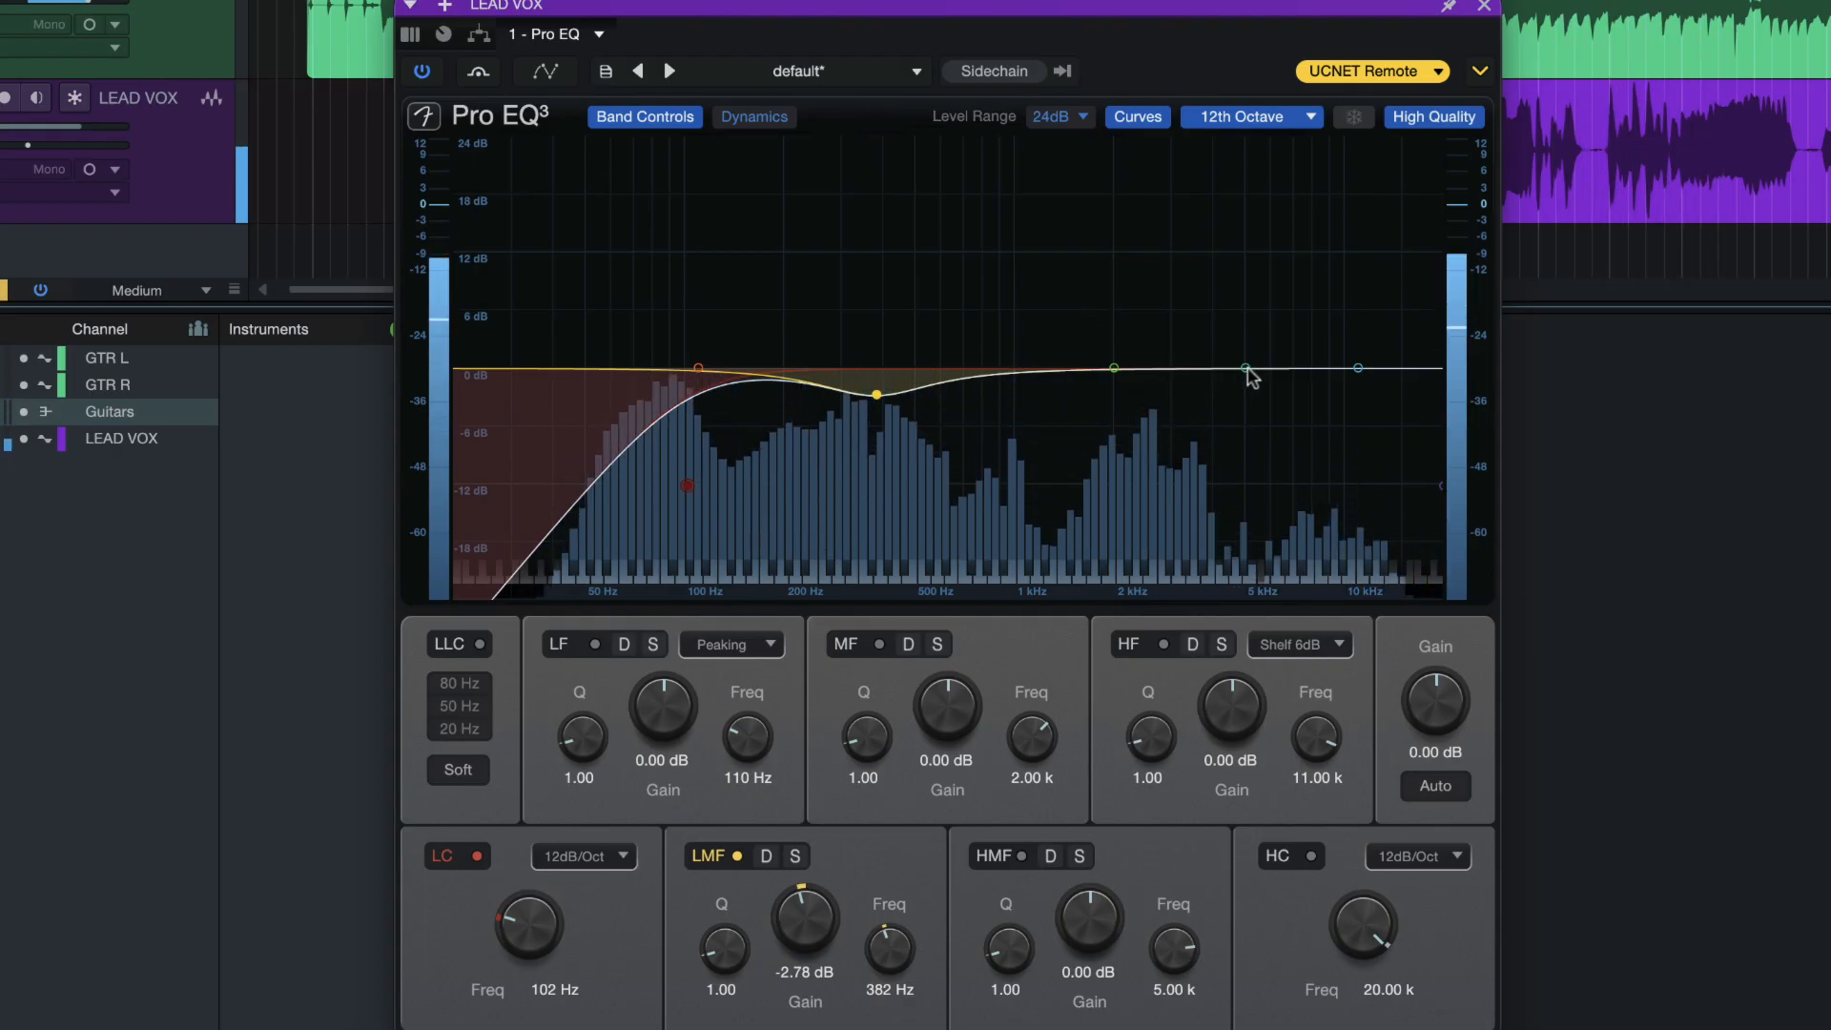
pyautogui.moveTo(1247, 370)
pyautogui.mouseDown()
pyautogui.moveTo(1246, 341)
pyautogui.moveTo(1157, 312)
pyautogui.moveTo(1238, 311)
pyautogui.moveTo(1274, 322)
pyautogui.moveTo(1269, 344)
pyautogui.mouseUp()
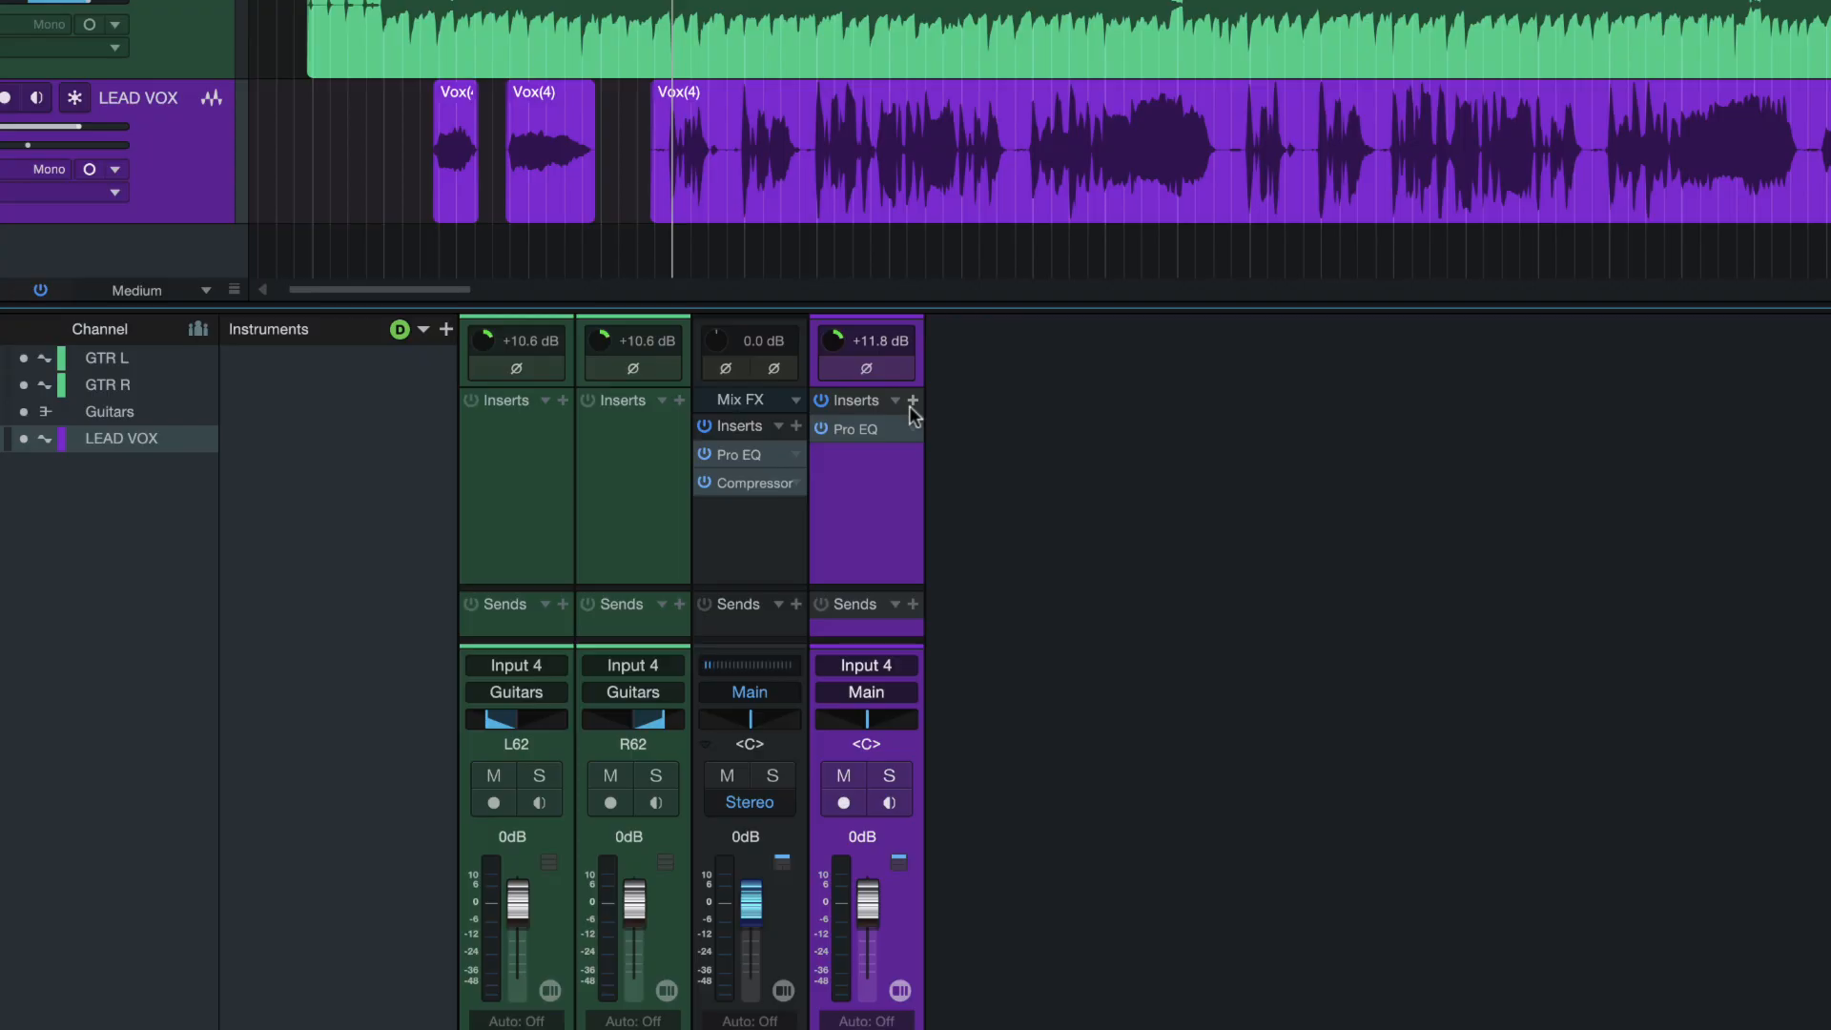
# Step: Add the Compressor plug-in after Pro EQ in the LEAD VOX channel's inserts
pyautogui.click(912, 402)
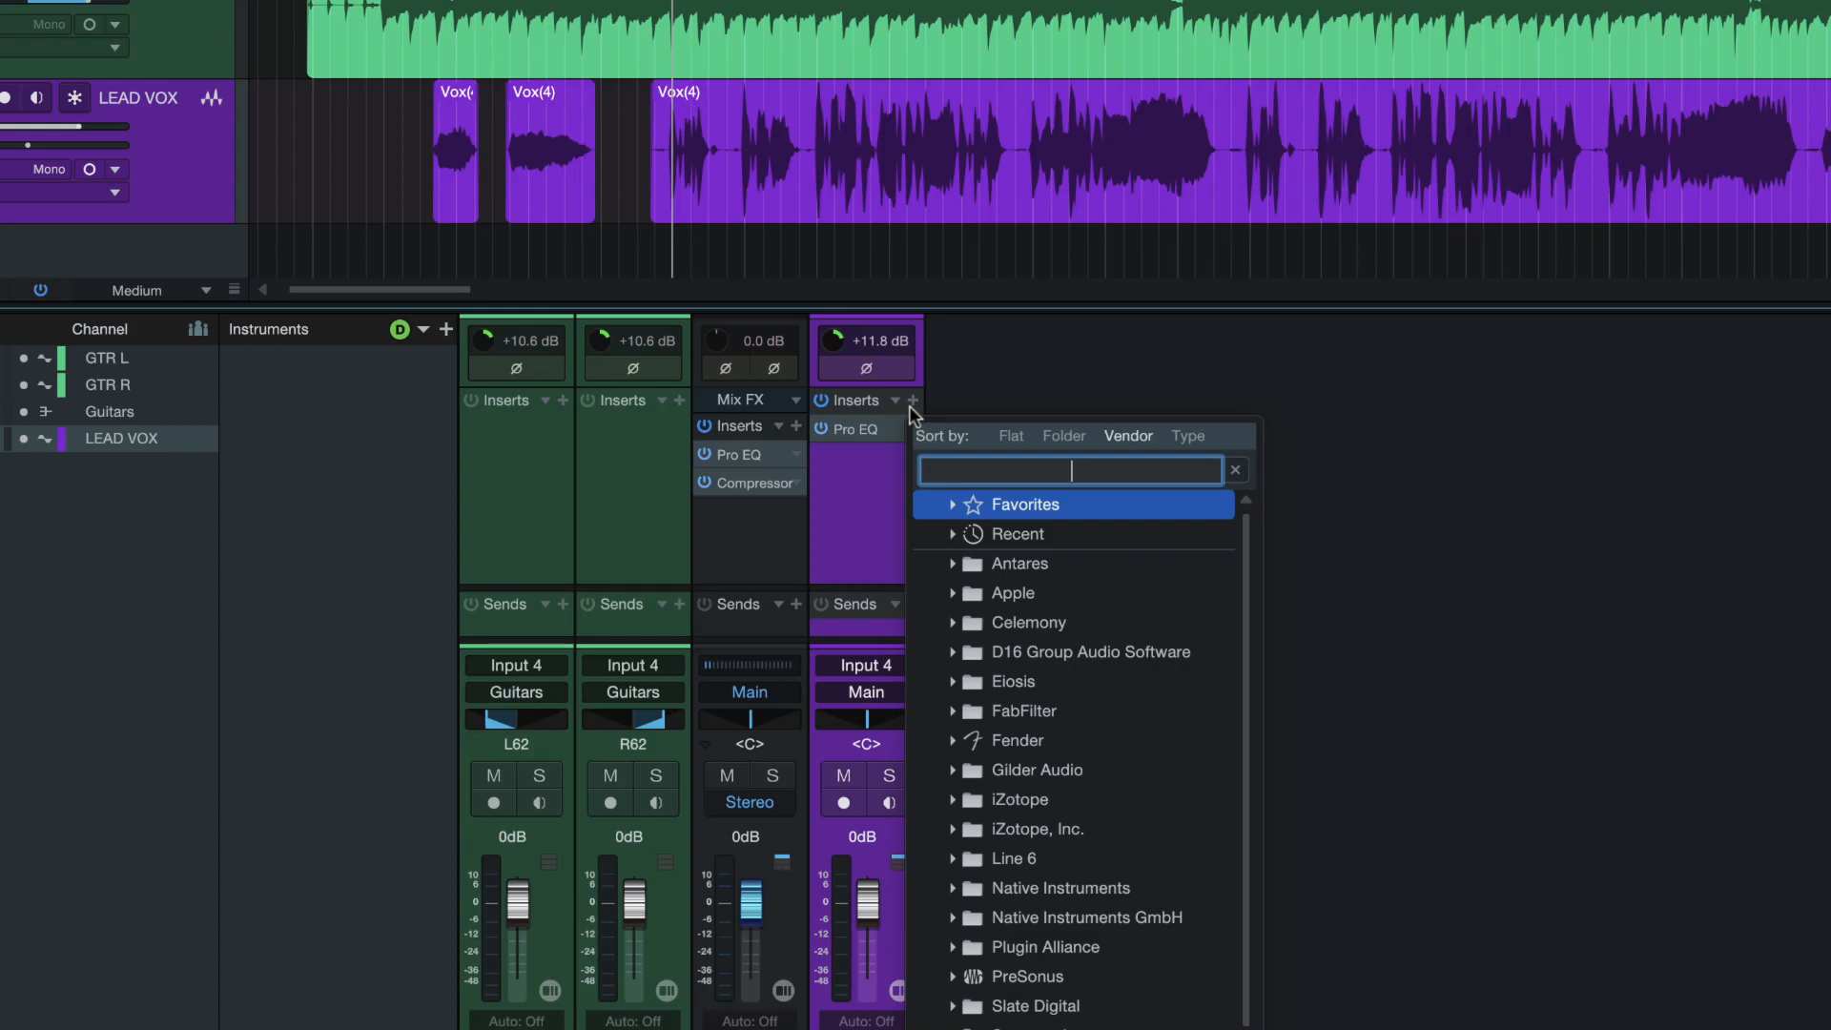
pyautogui.write('com')
pyautogui.press('Return')
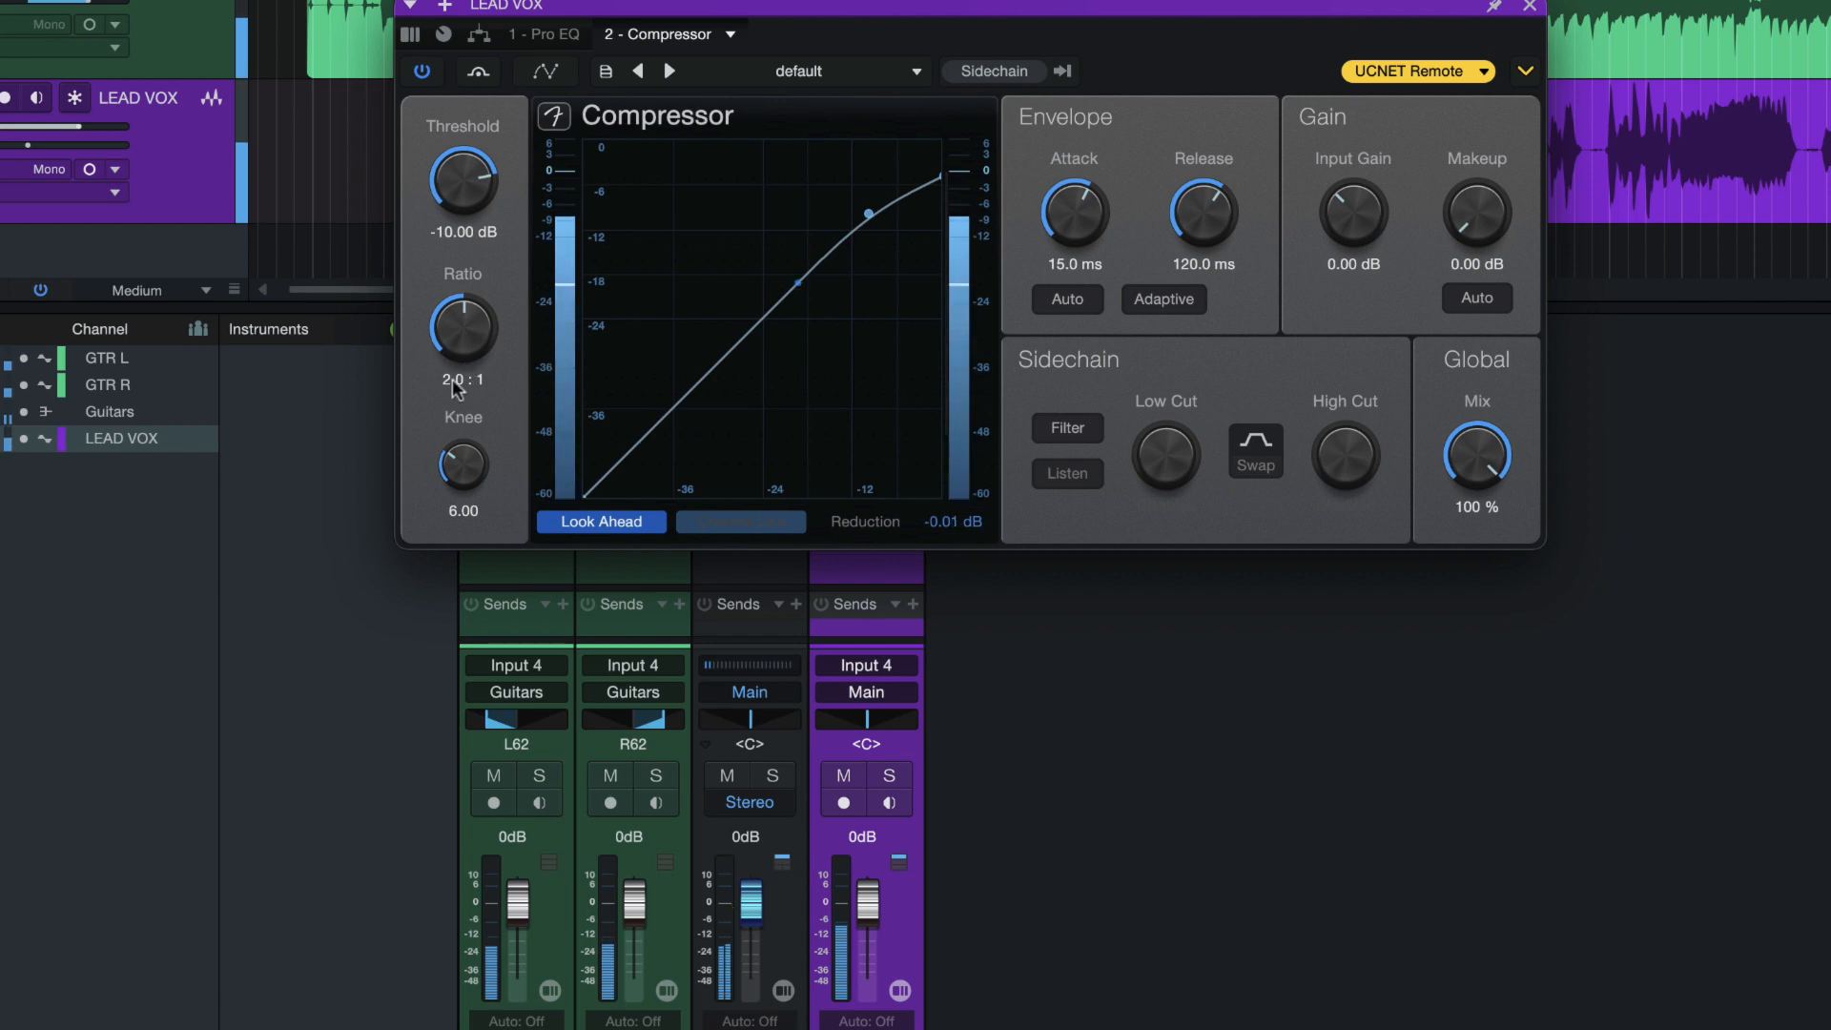
# Step: Set the vocal compressor's ratio to 3:1, threshold to -22.72 dB and makeup gain to 4.08 dB
pyautogui.moveTo(465, 327); pyautogui.dragTo(466, 333)
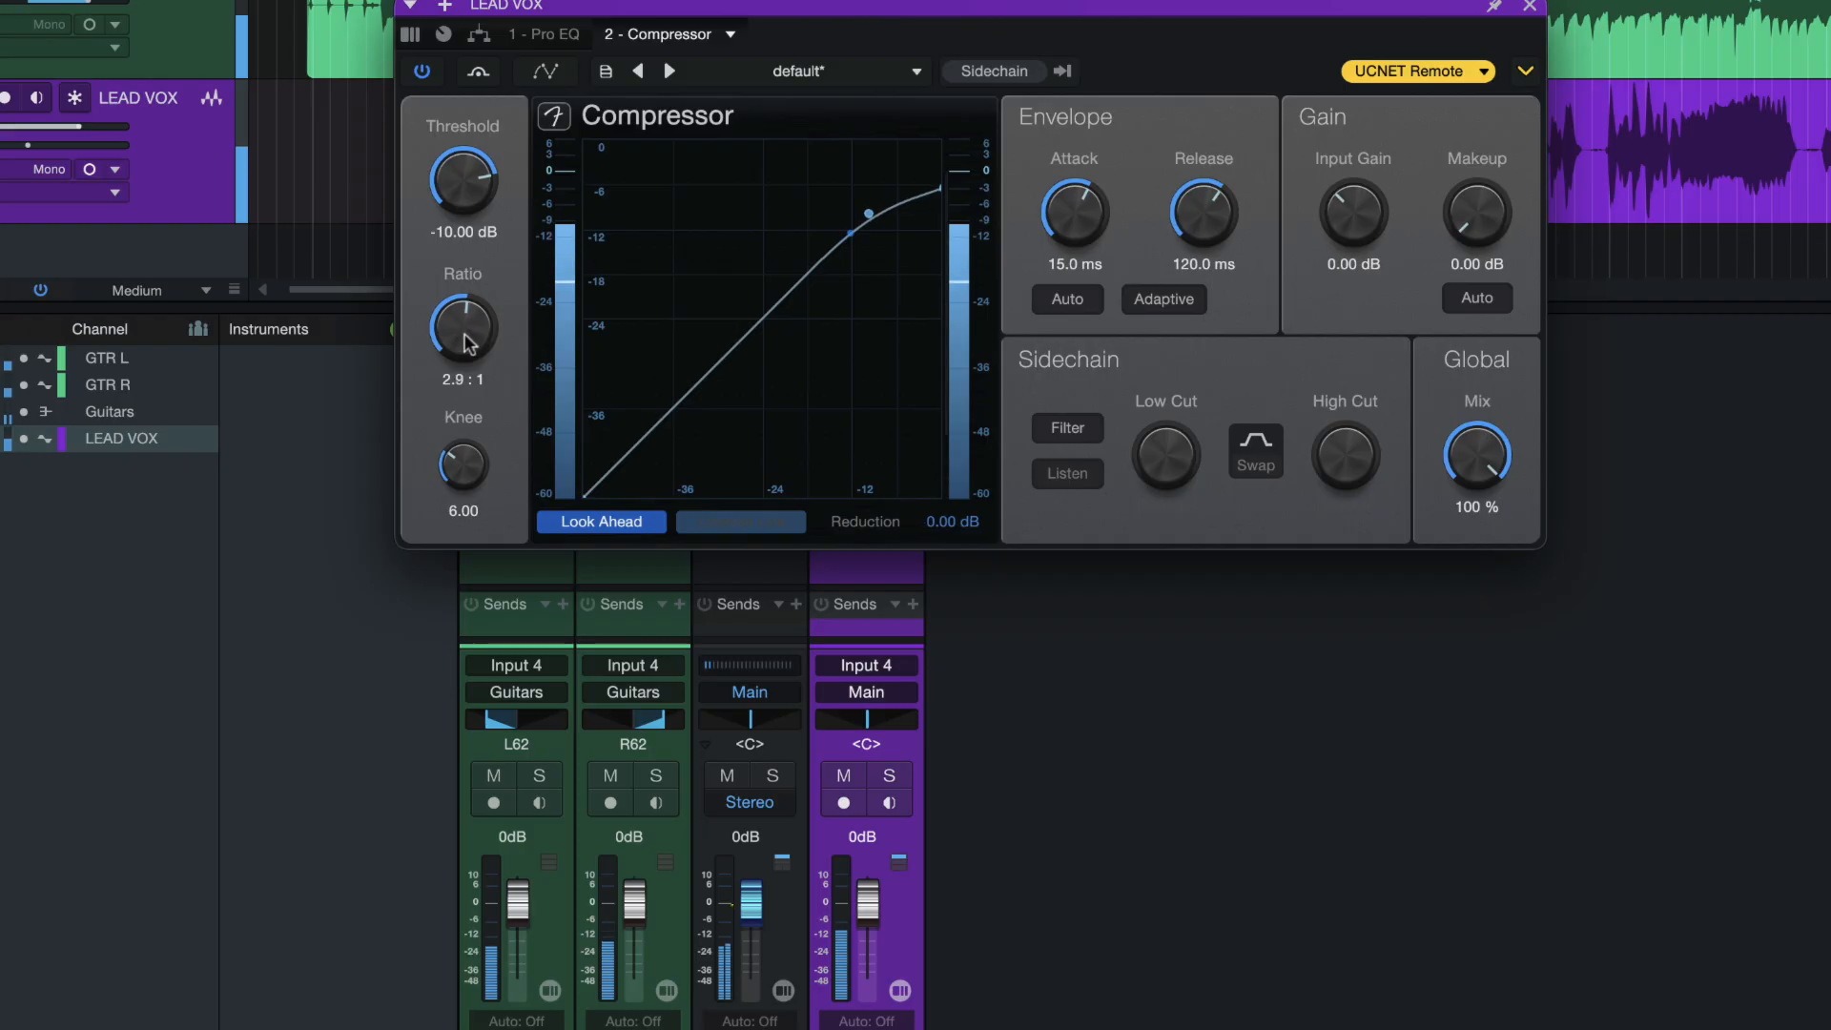
pyautogui.click(449, 382)
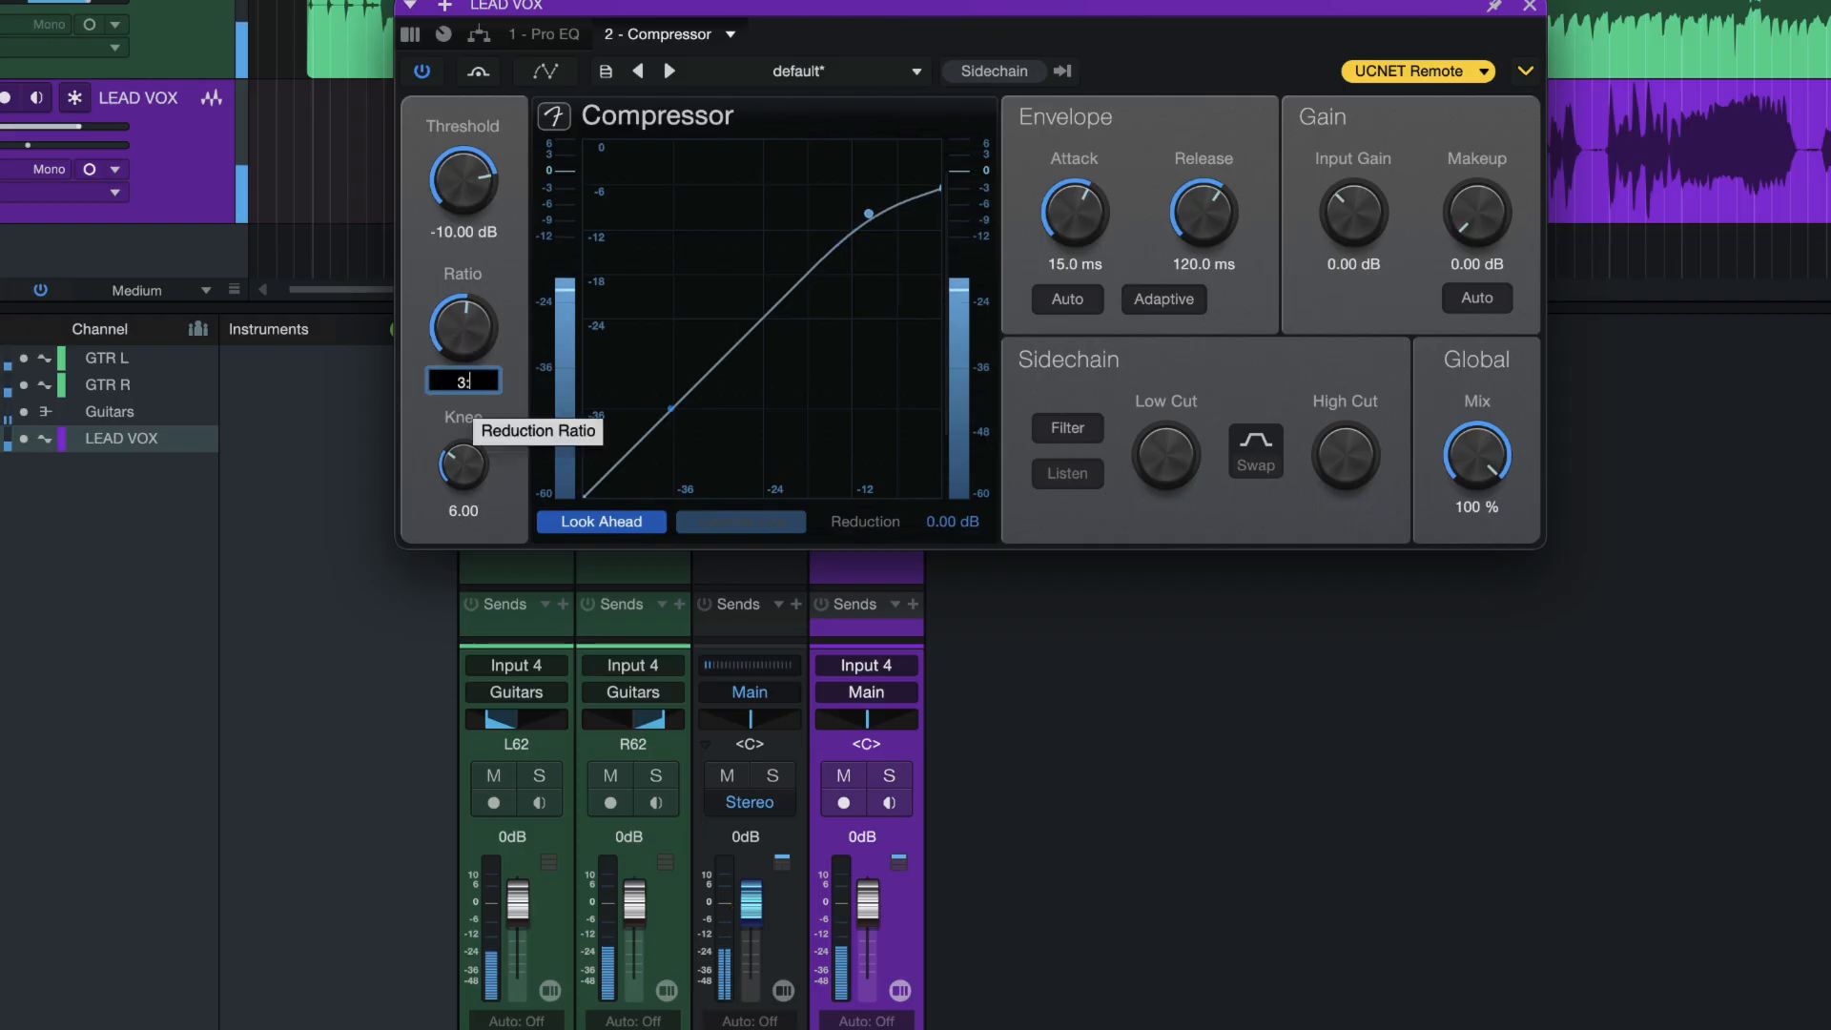
pyautogui.write('3:')
pyautogui.press('Return')
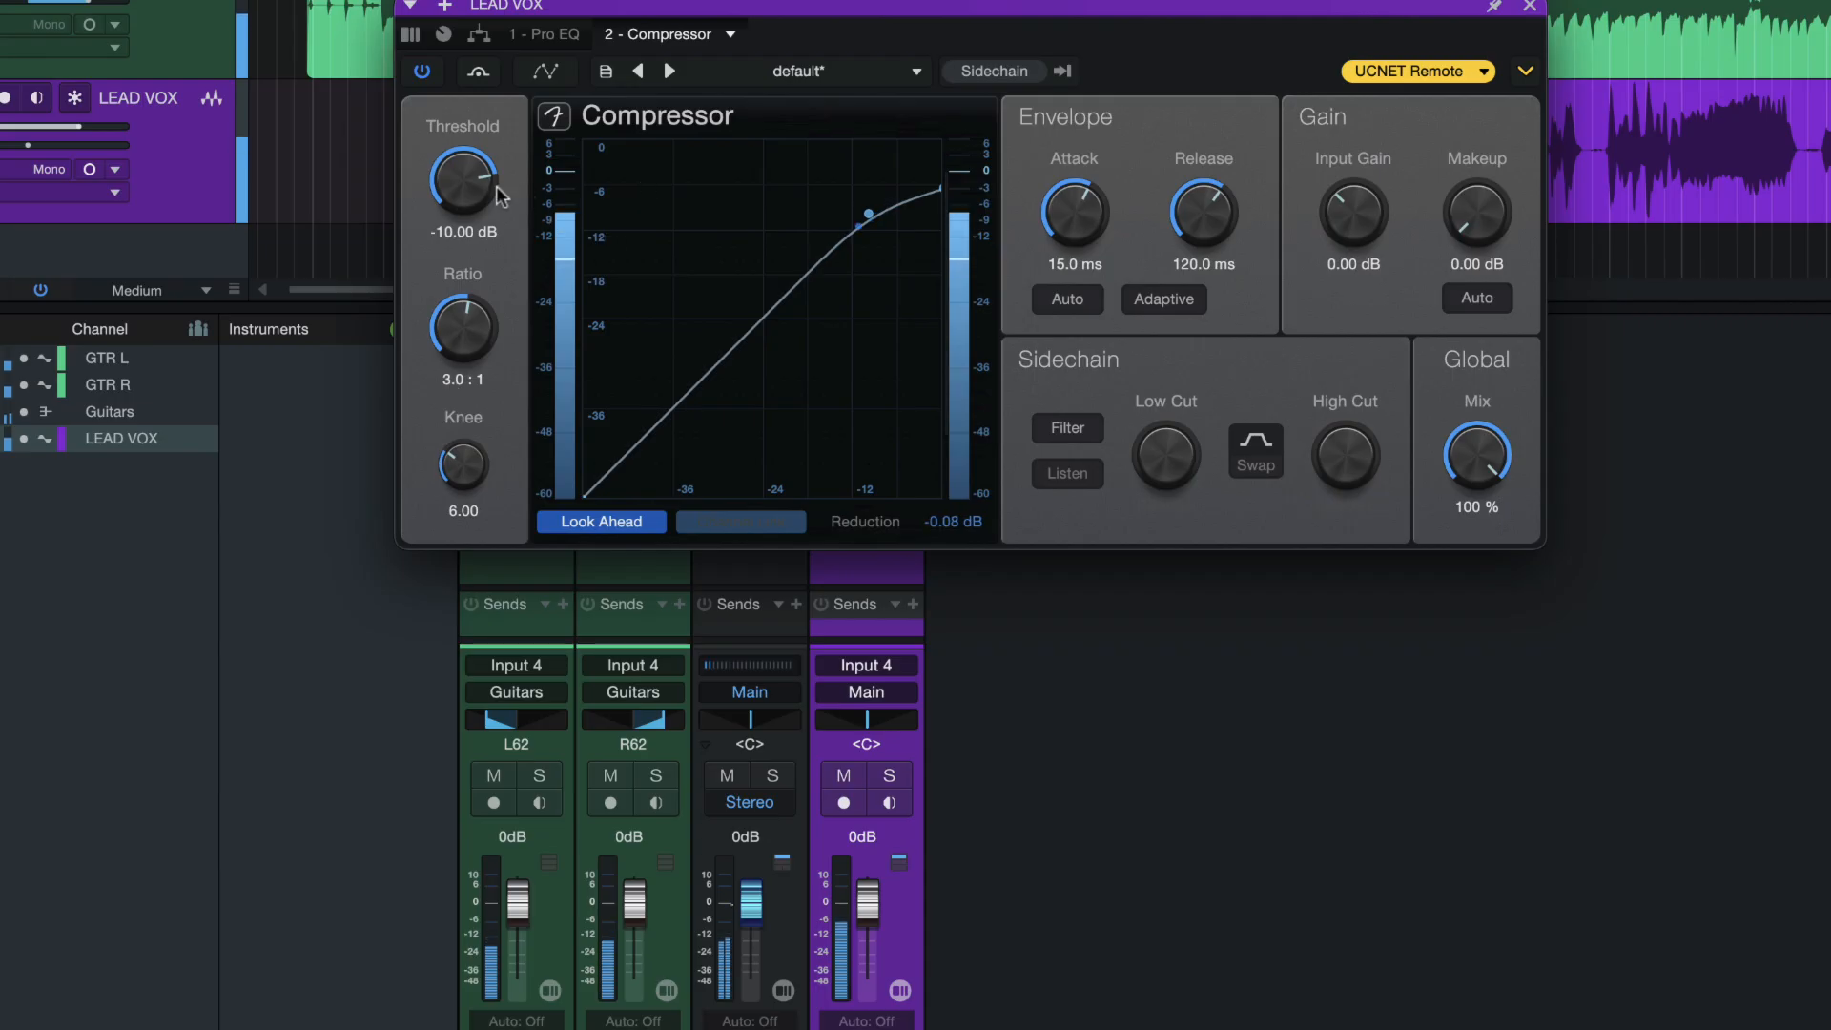
pyautogui.moveTo(460, 175); pyautogui.dragTo(455, 248)
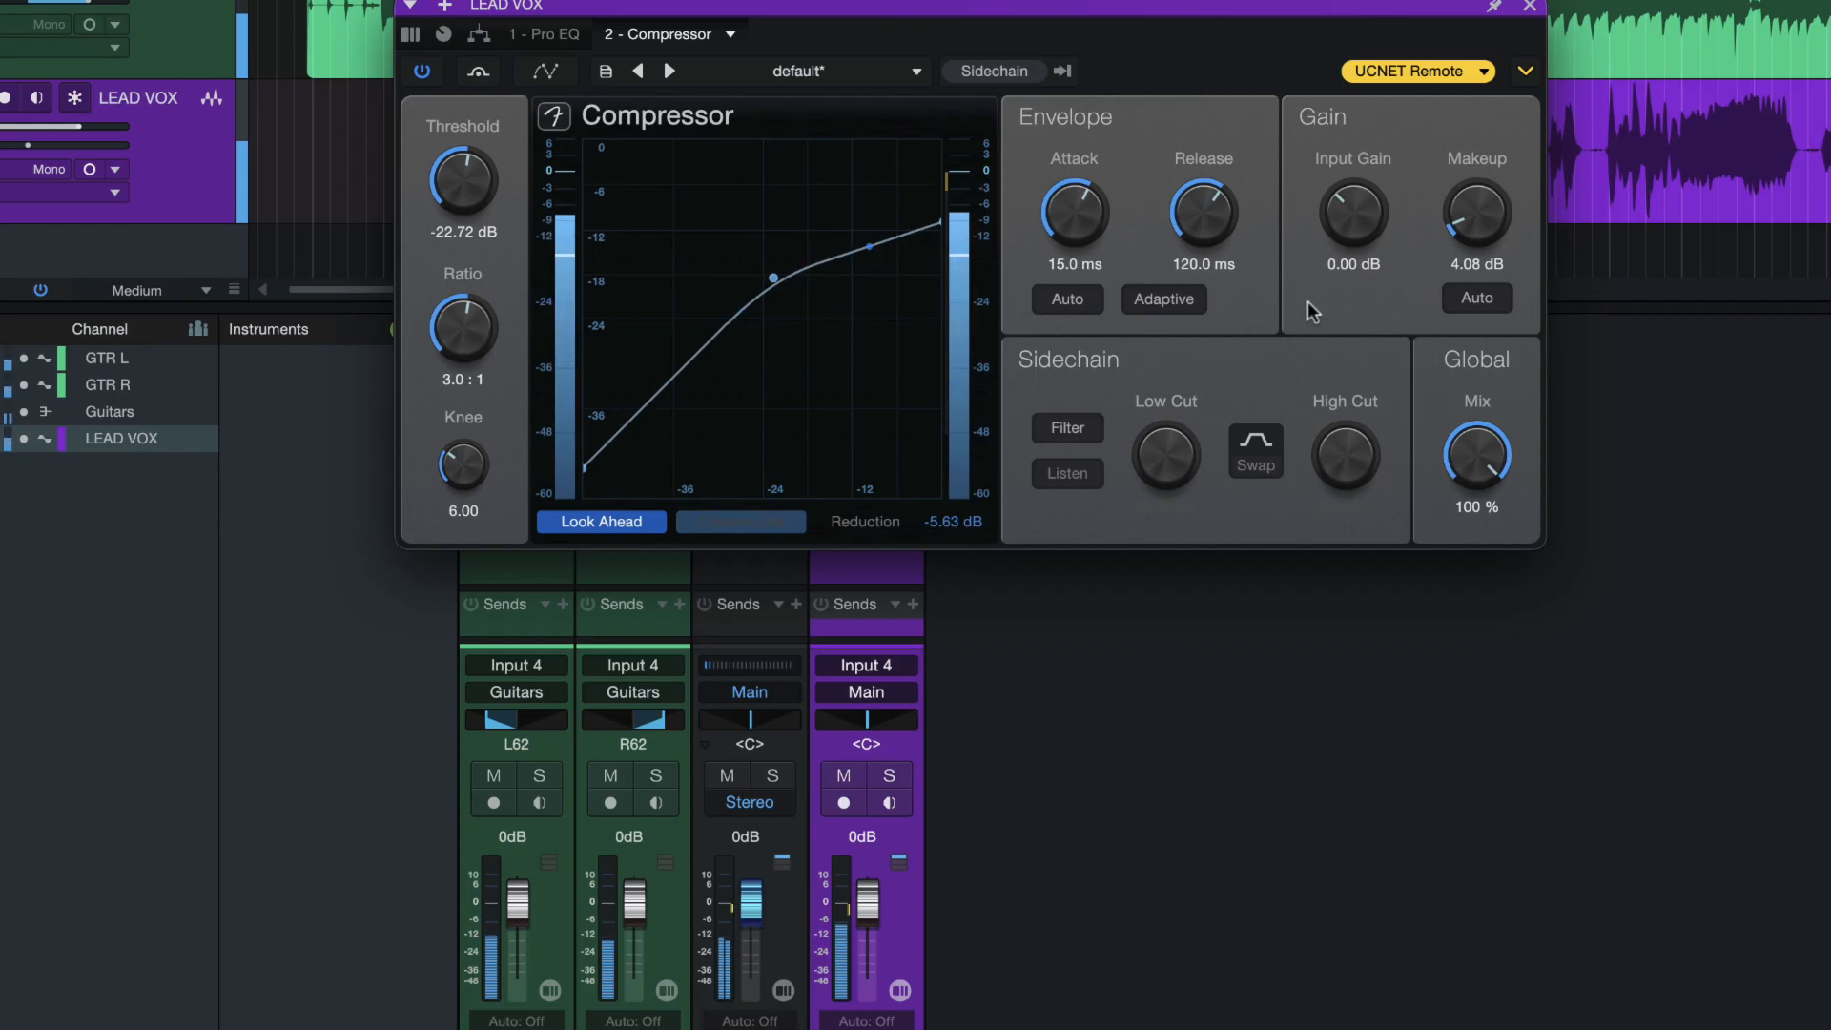
# Step: Solo the LEAD VOX channel and compare the vocal with and without its compressor by toggling the bypass
pyautogui.press('s')
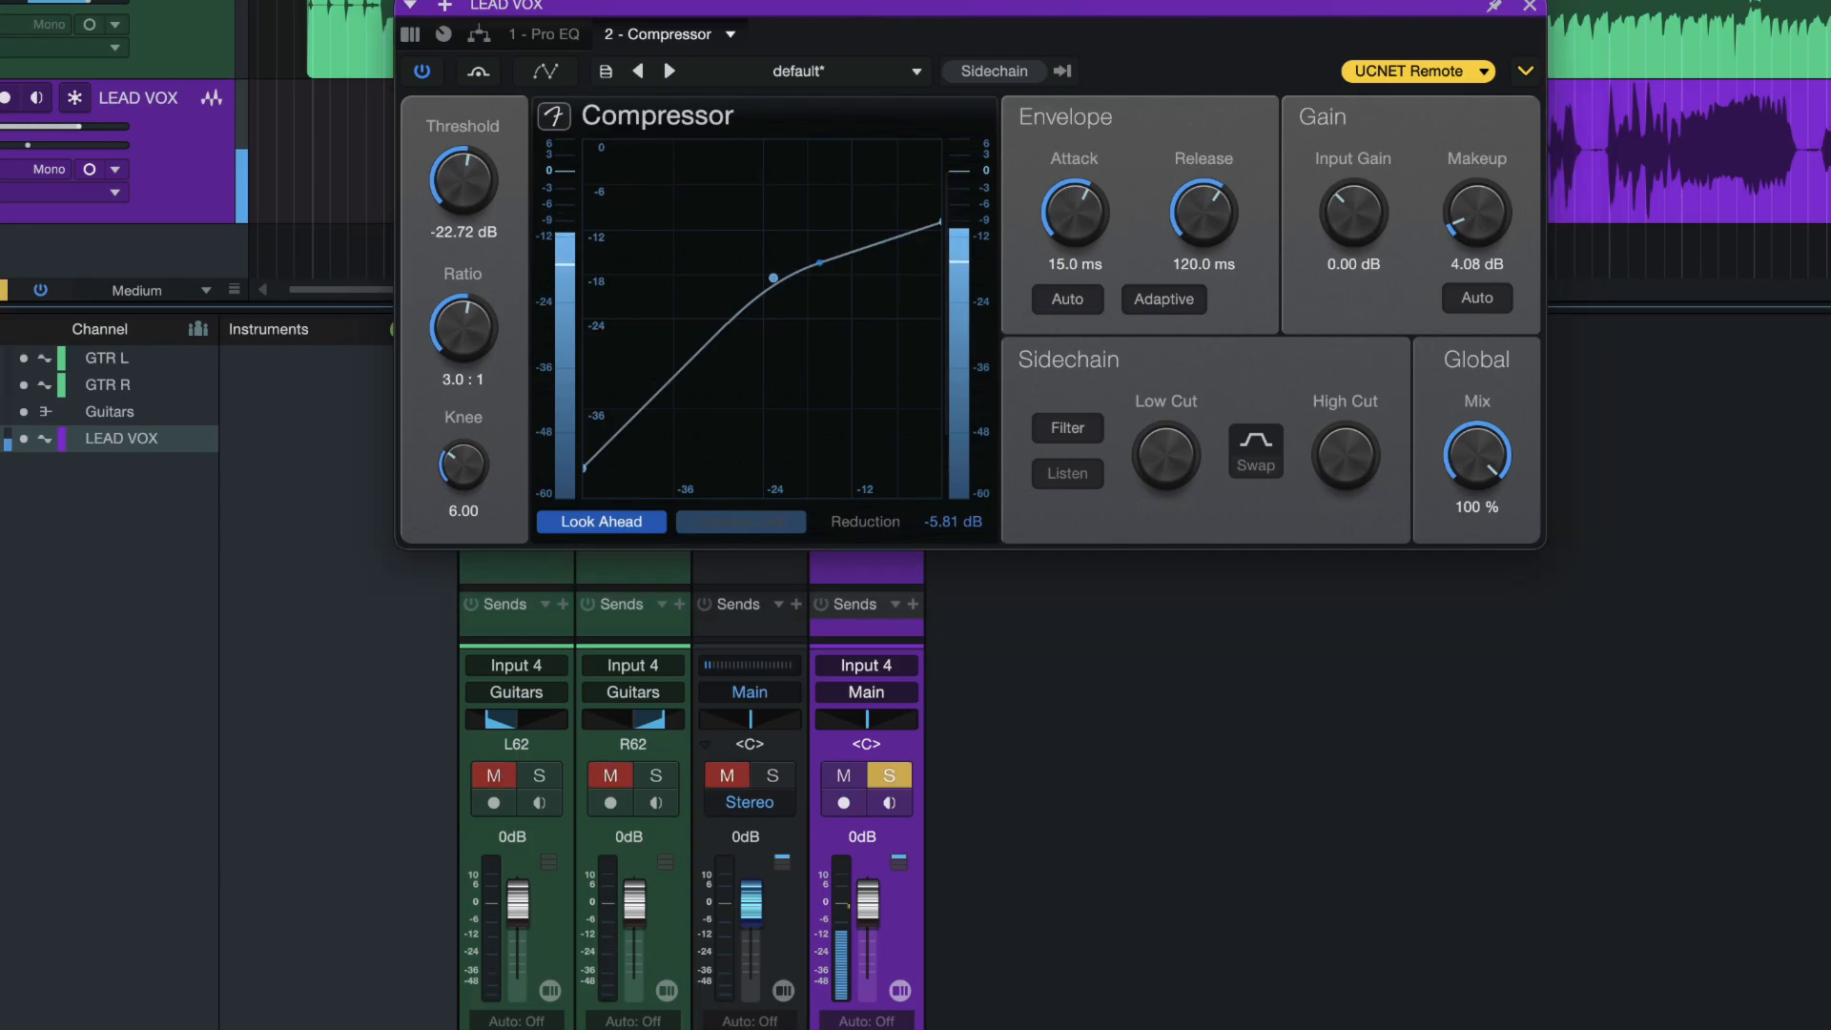
pyautogui.click(480, 73)
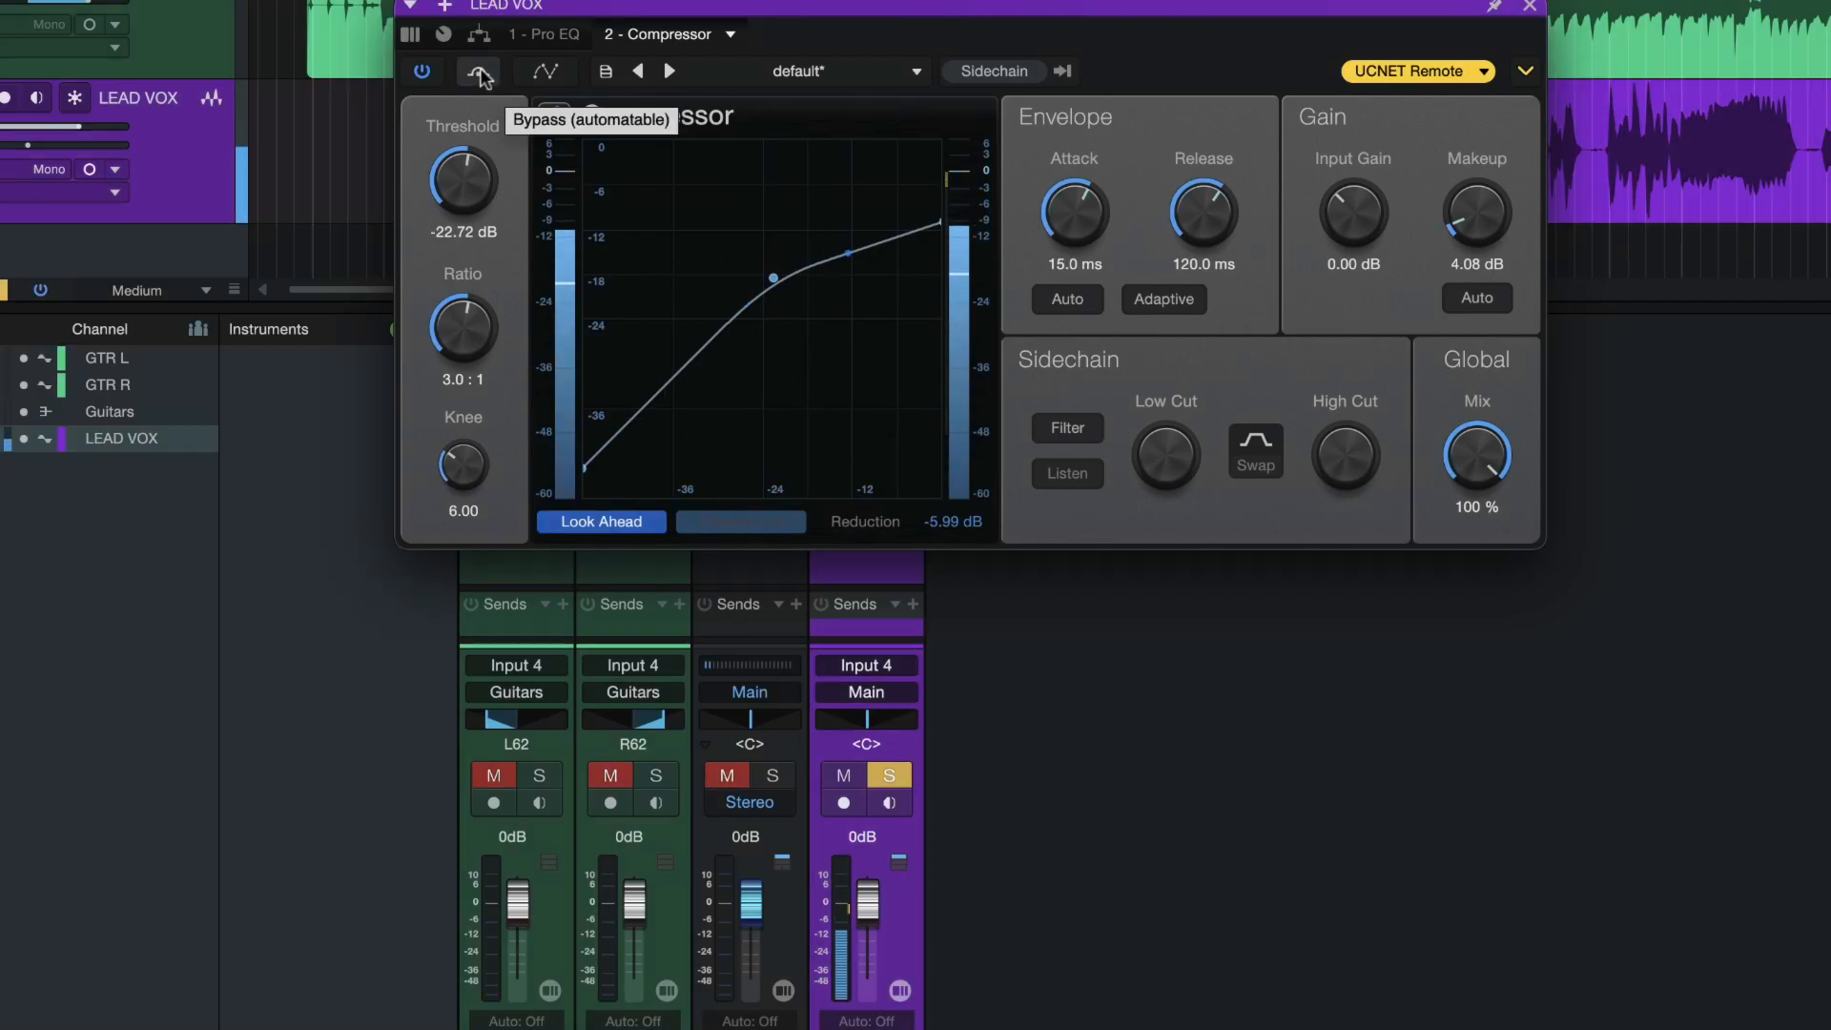
pyautogui.click(480, 73)
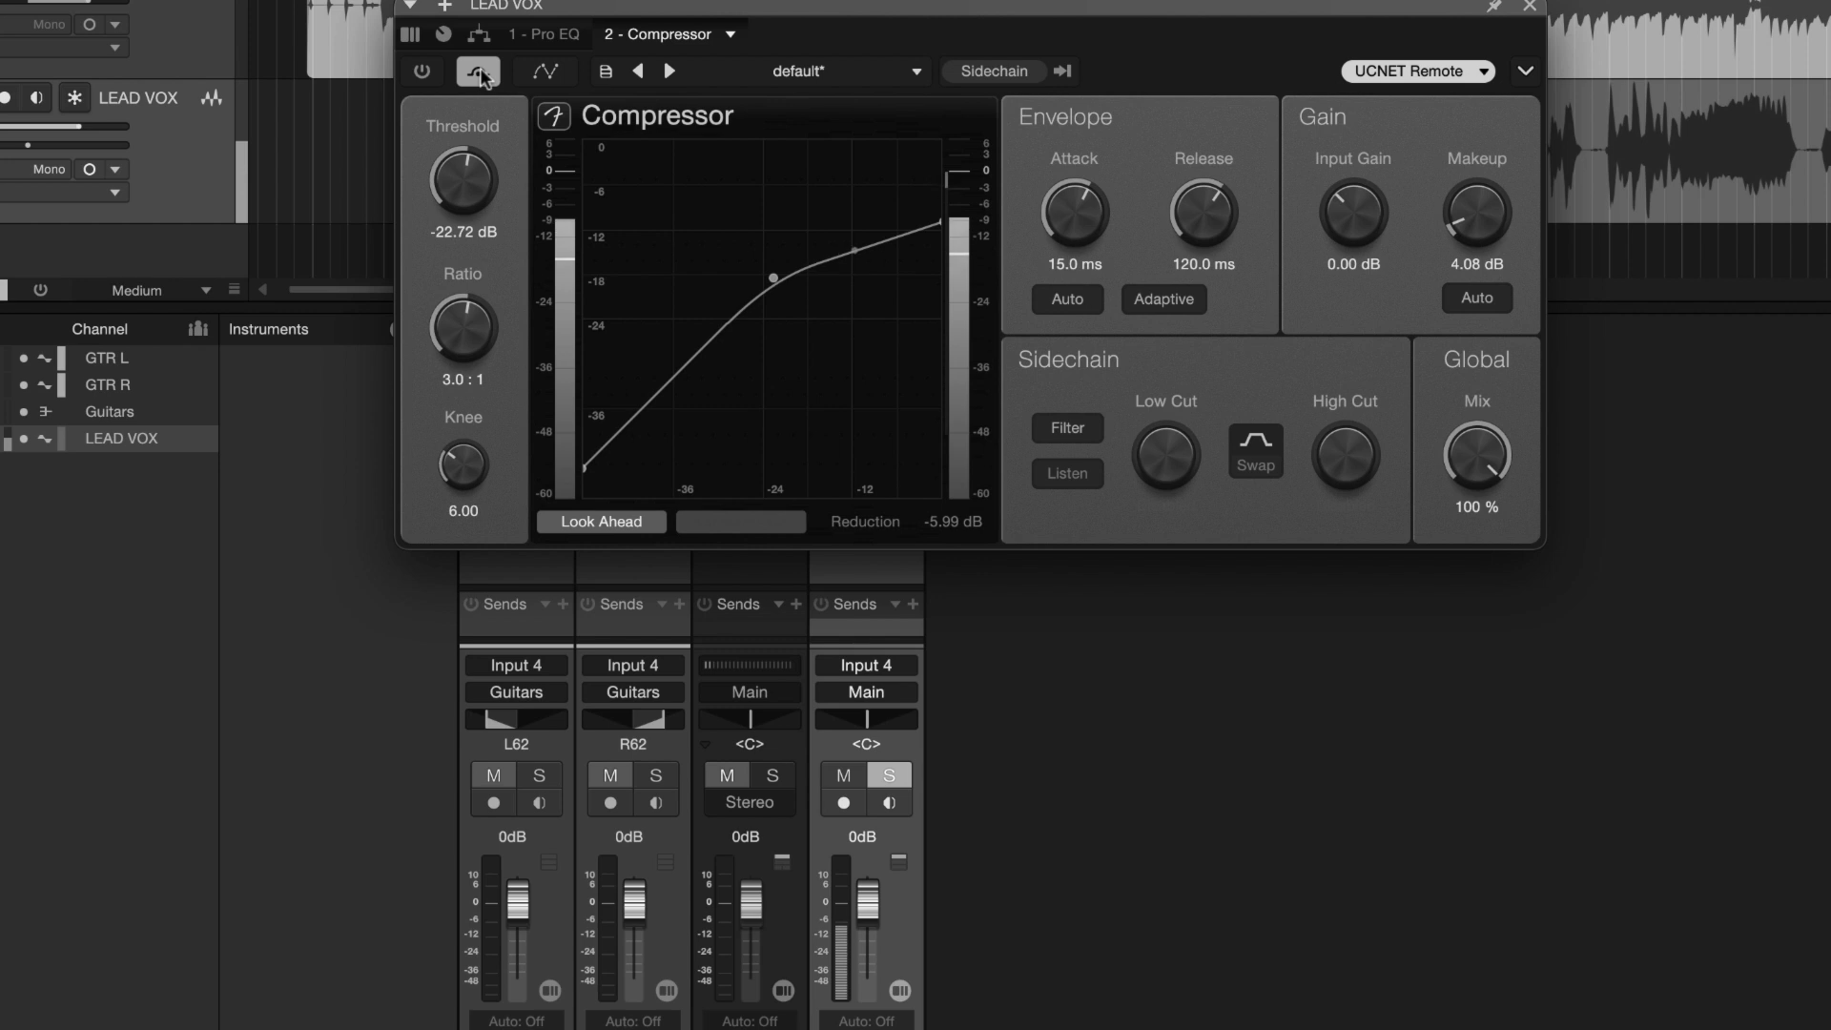
pyautogui.click(480, 73)
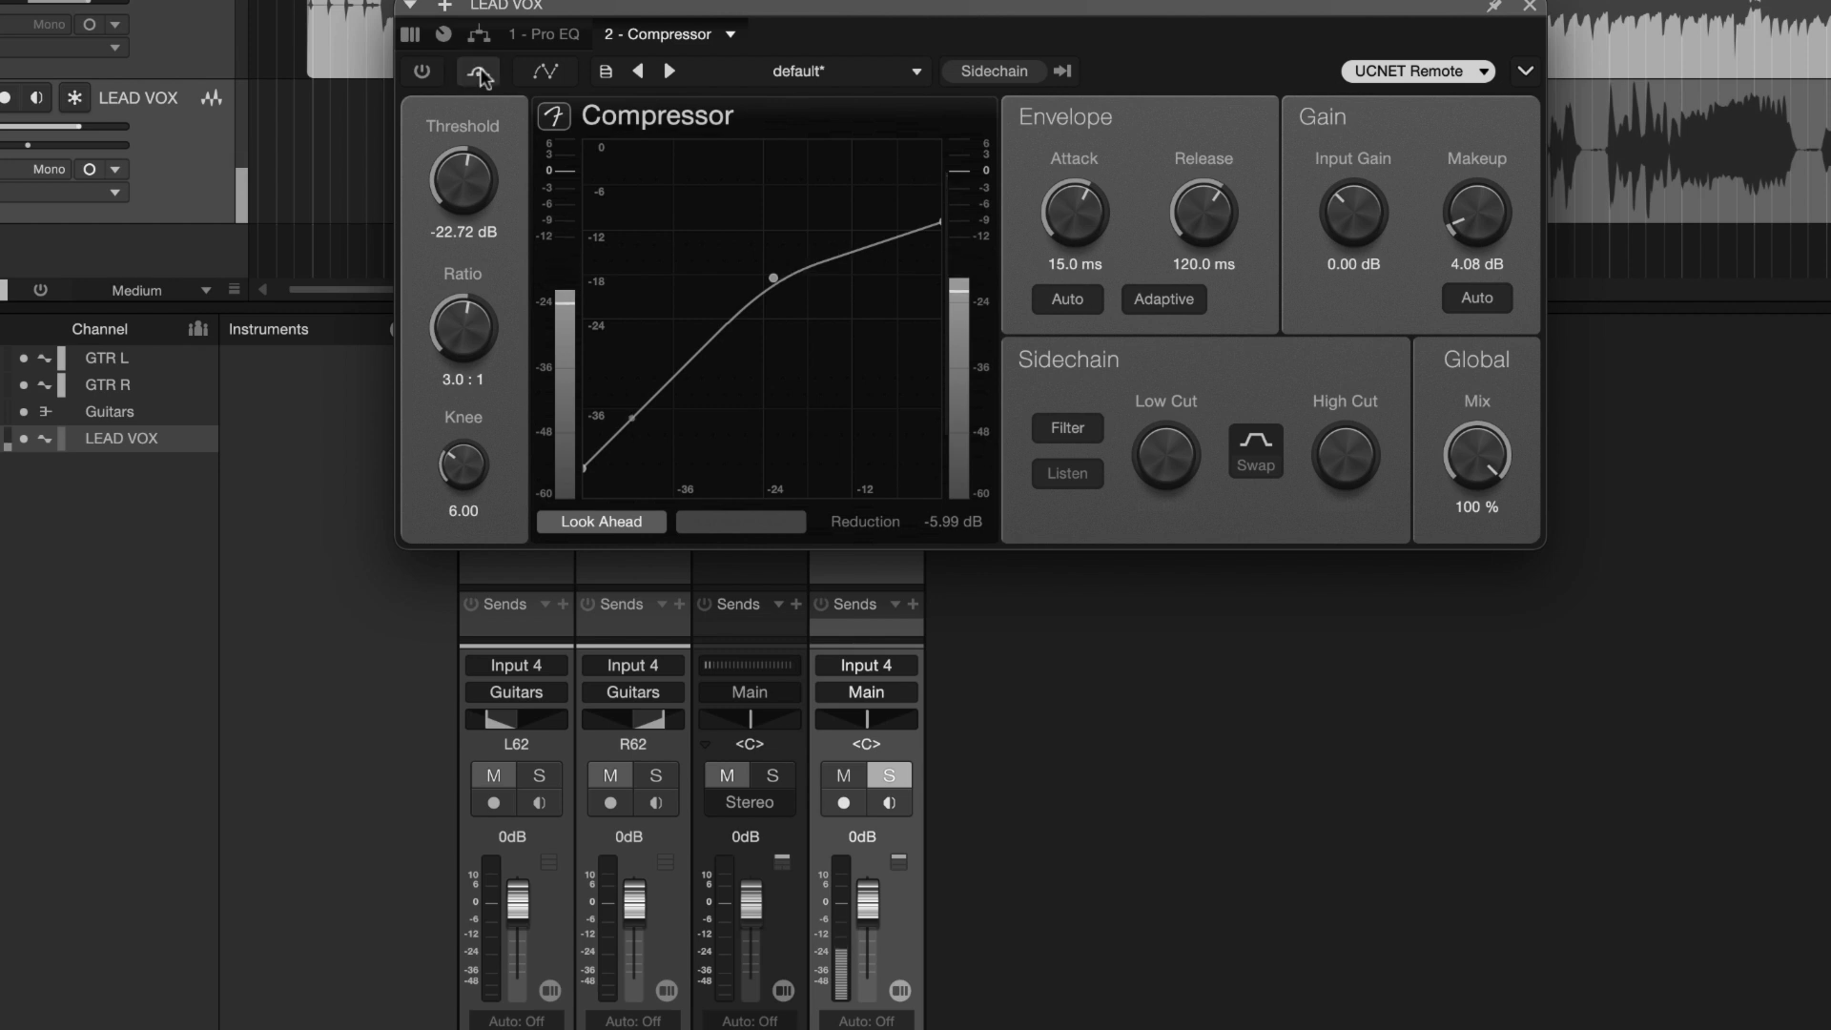
# Step: Close the vocal compressor, reopen the LEAD VOX Pro EQ and cut its MF band by 3.02 dB at 2.18 kHz
pyautogui.click(1528, 8)
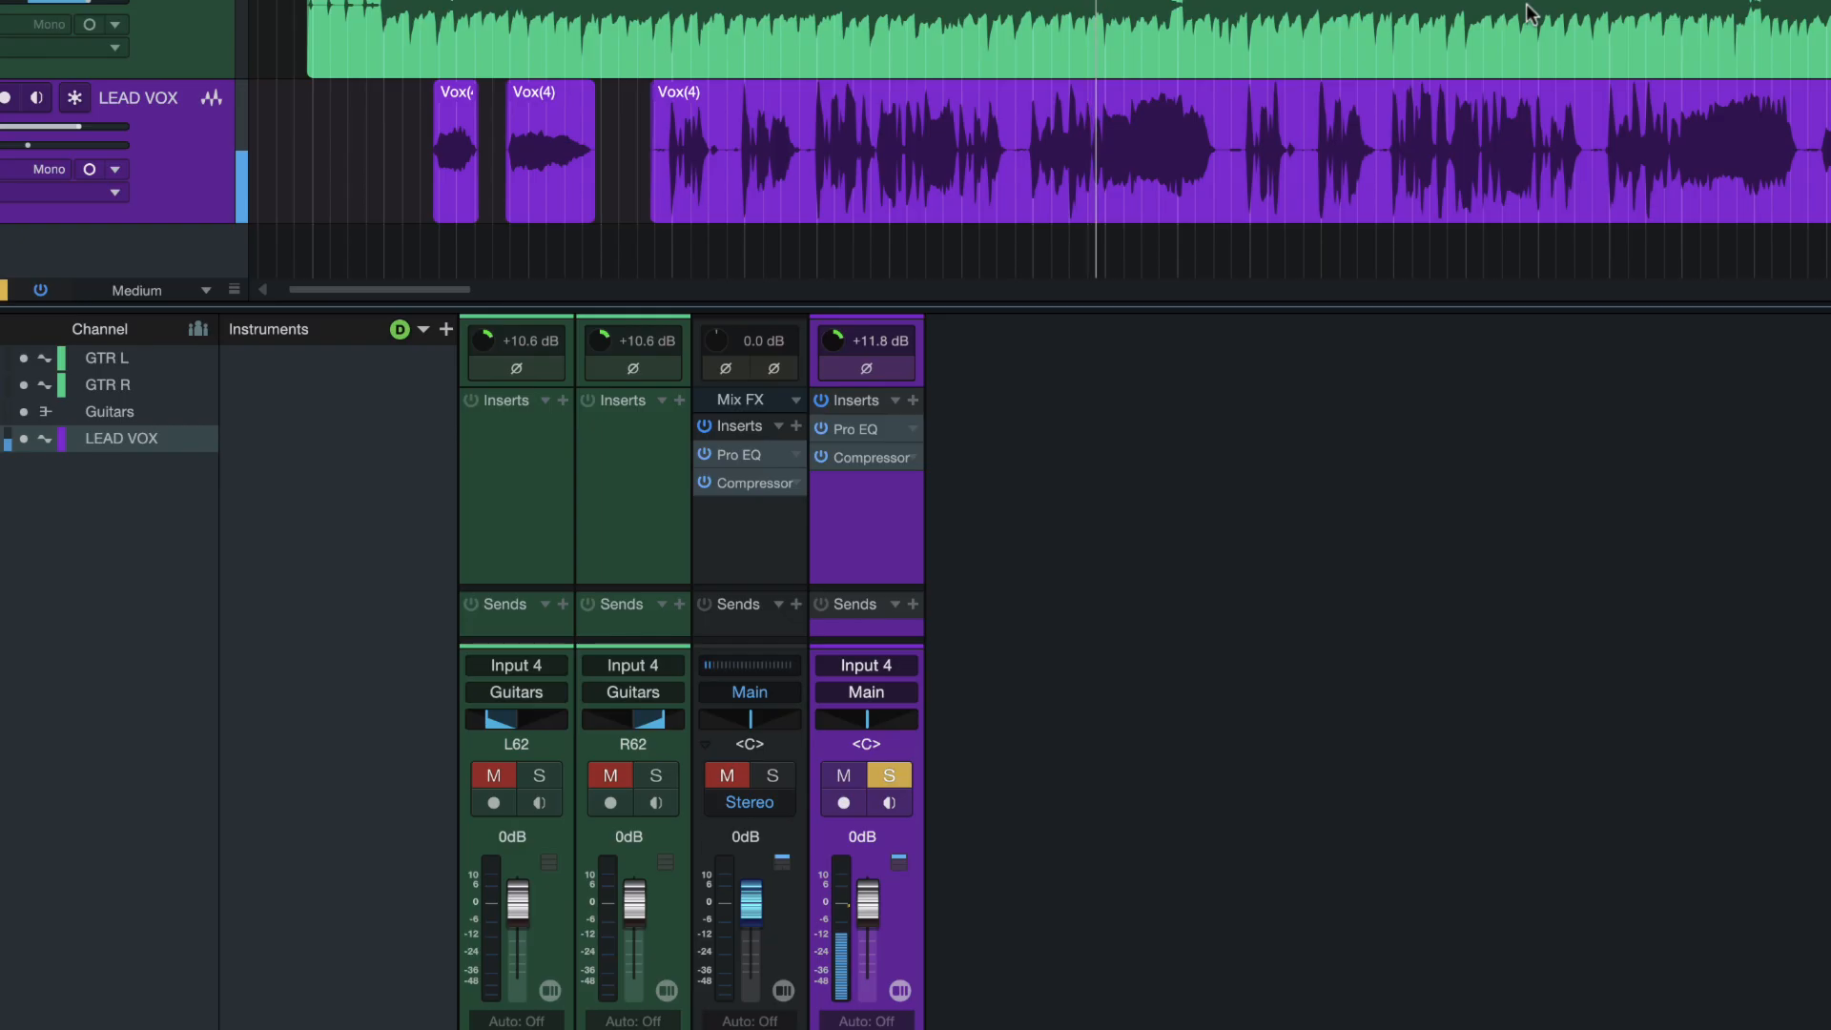
pyautogui.doubleClick(858, 428)
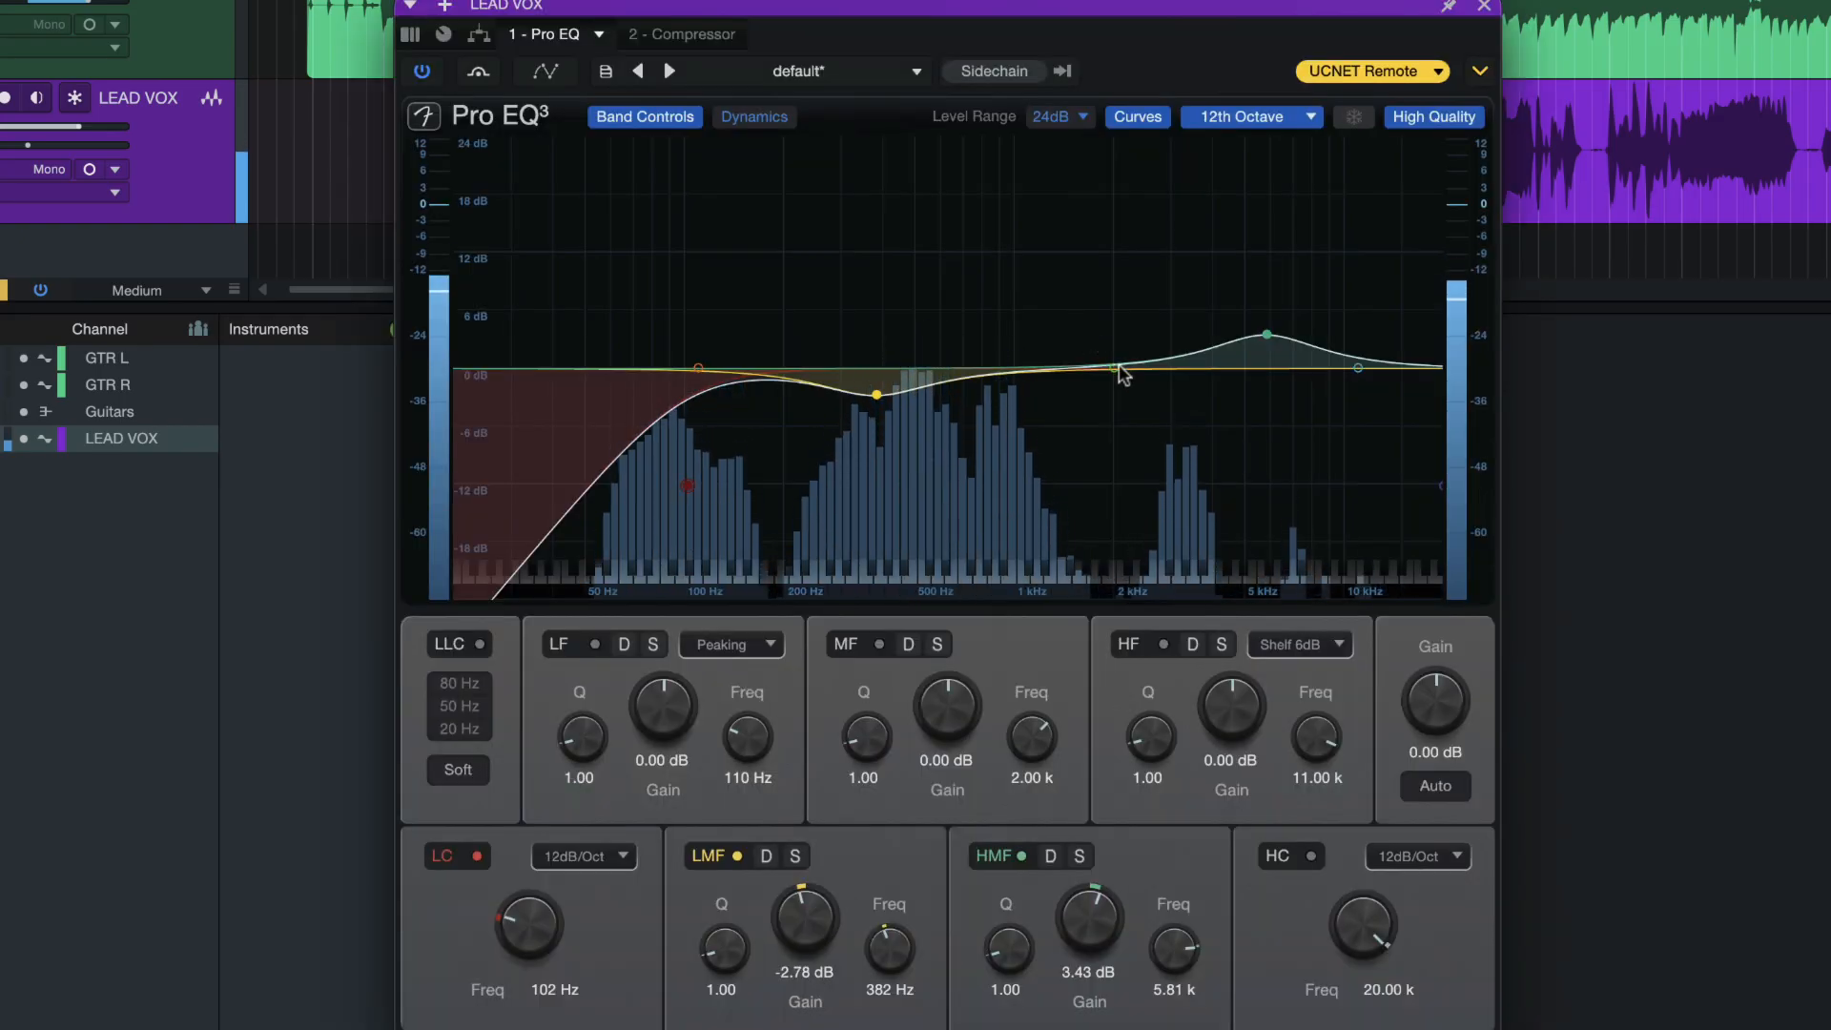
pyautogui.moveTo(1115, 370)
pyautogui.mouseDown()
pyautogui.moveTo(1135, 208)
pyautogui.moveTo(1155, 202)
pyautogui.moveTo(1084, 205)
pyautogui.moveTo(1203, 203)
pyautogui.moveTo(1095, 227)
pyautogui.moveTo(1132, 206)
pyautogui.moveTo(1126, 397)
pyautogui.mouseUp()
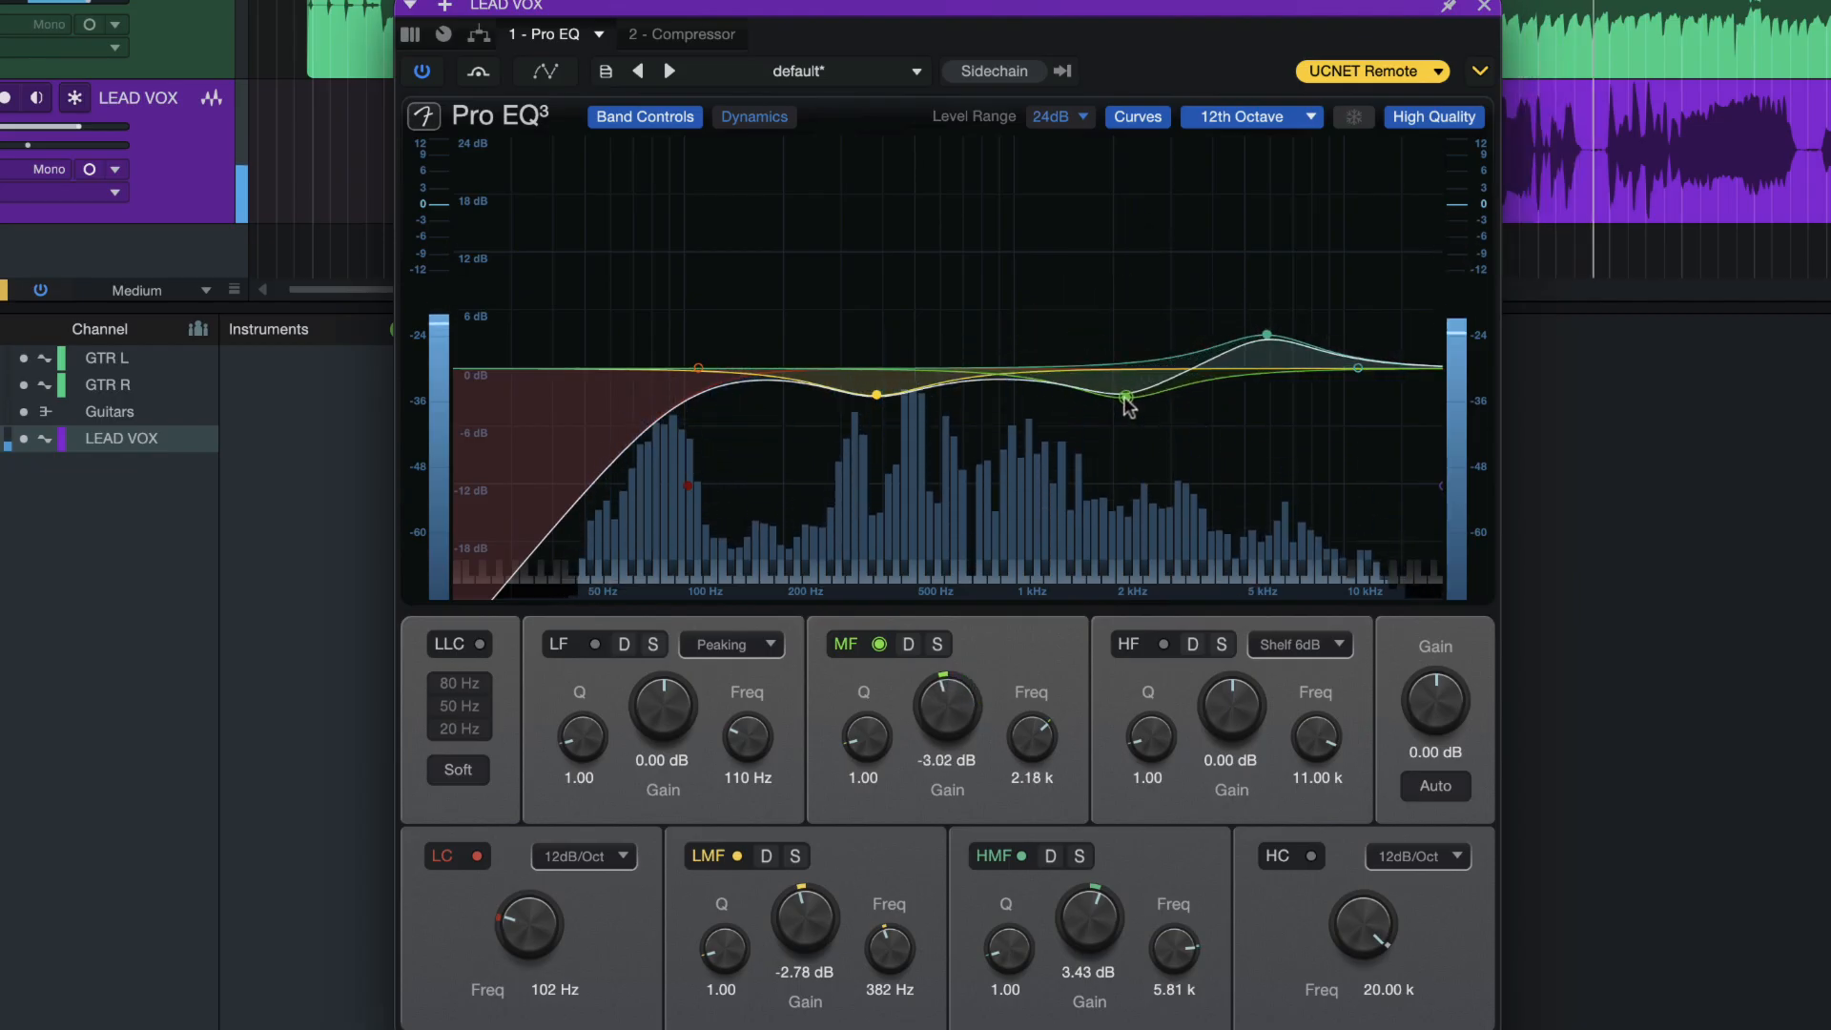